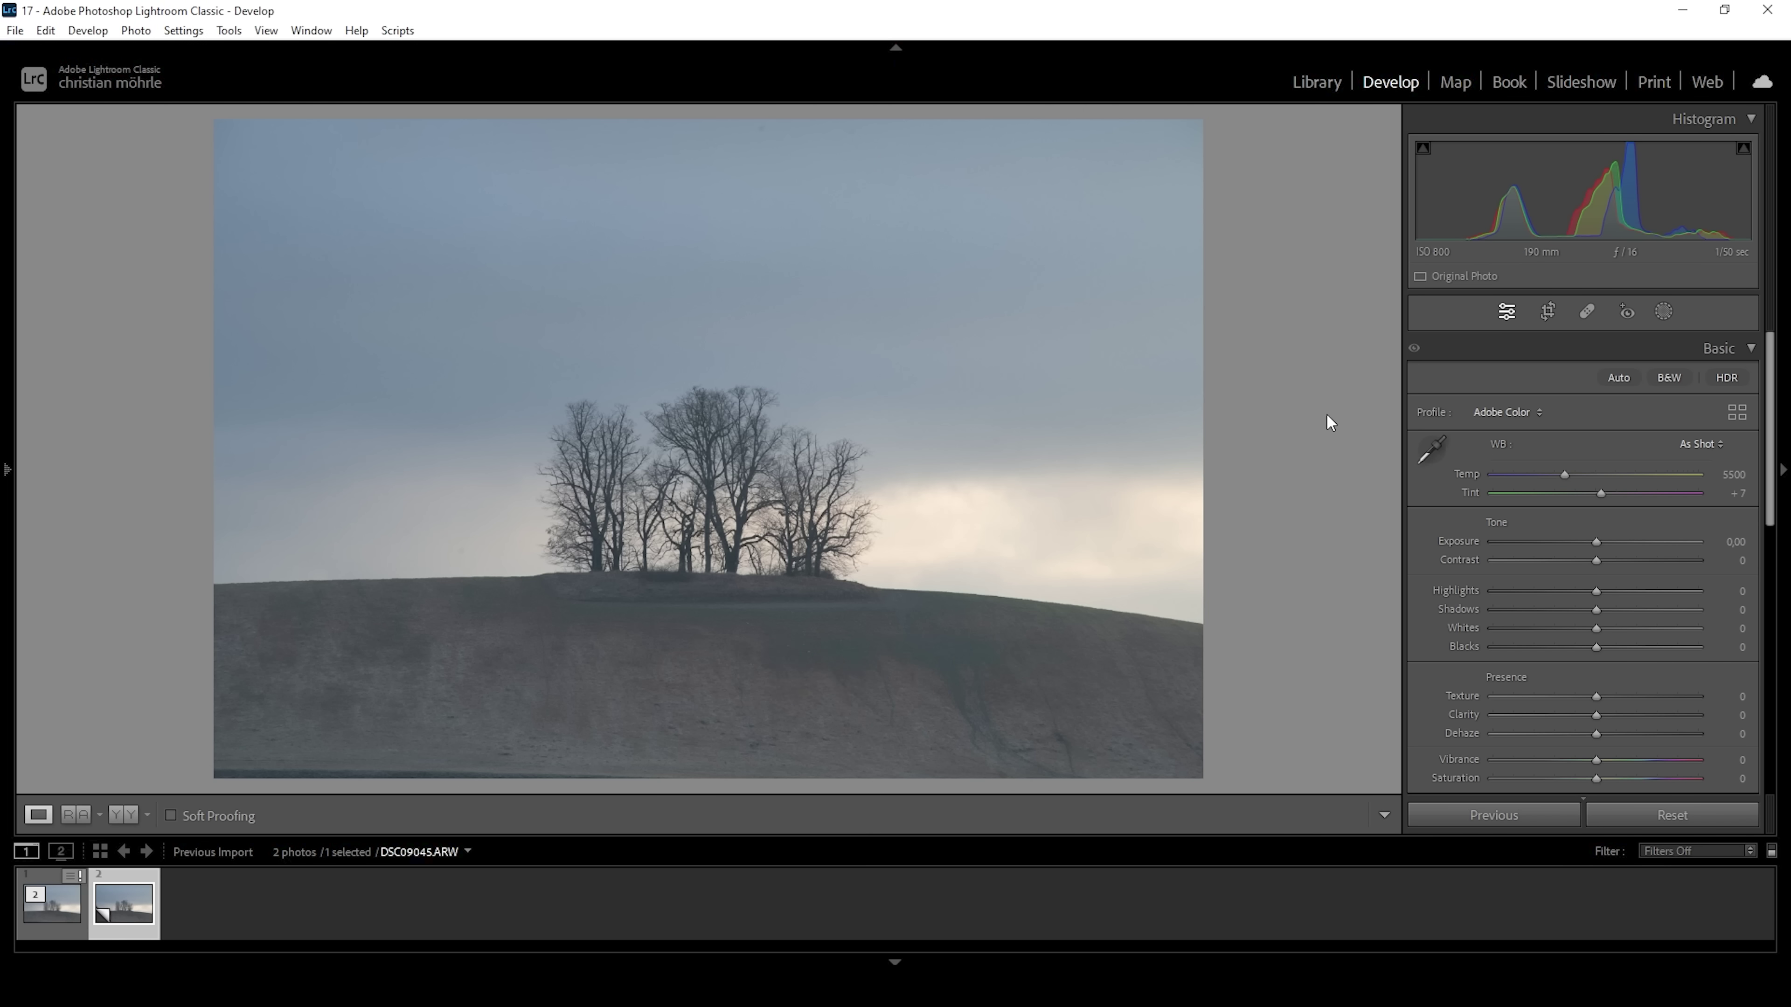
- Apply the Adobe Standard profile and warm Temp from 5500 to 6450
left_click(1513, 413)
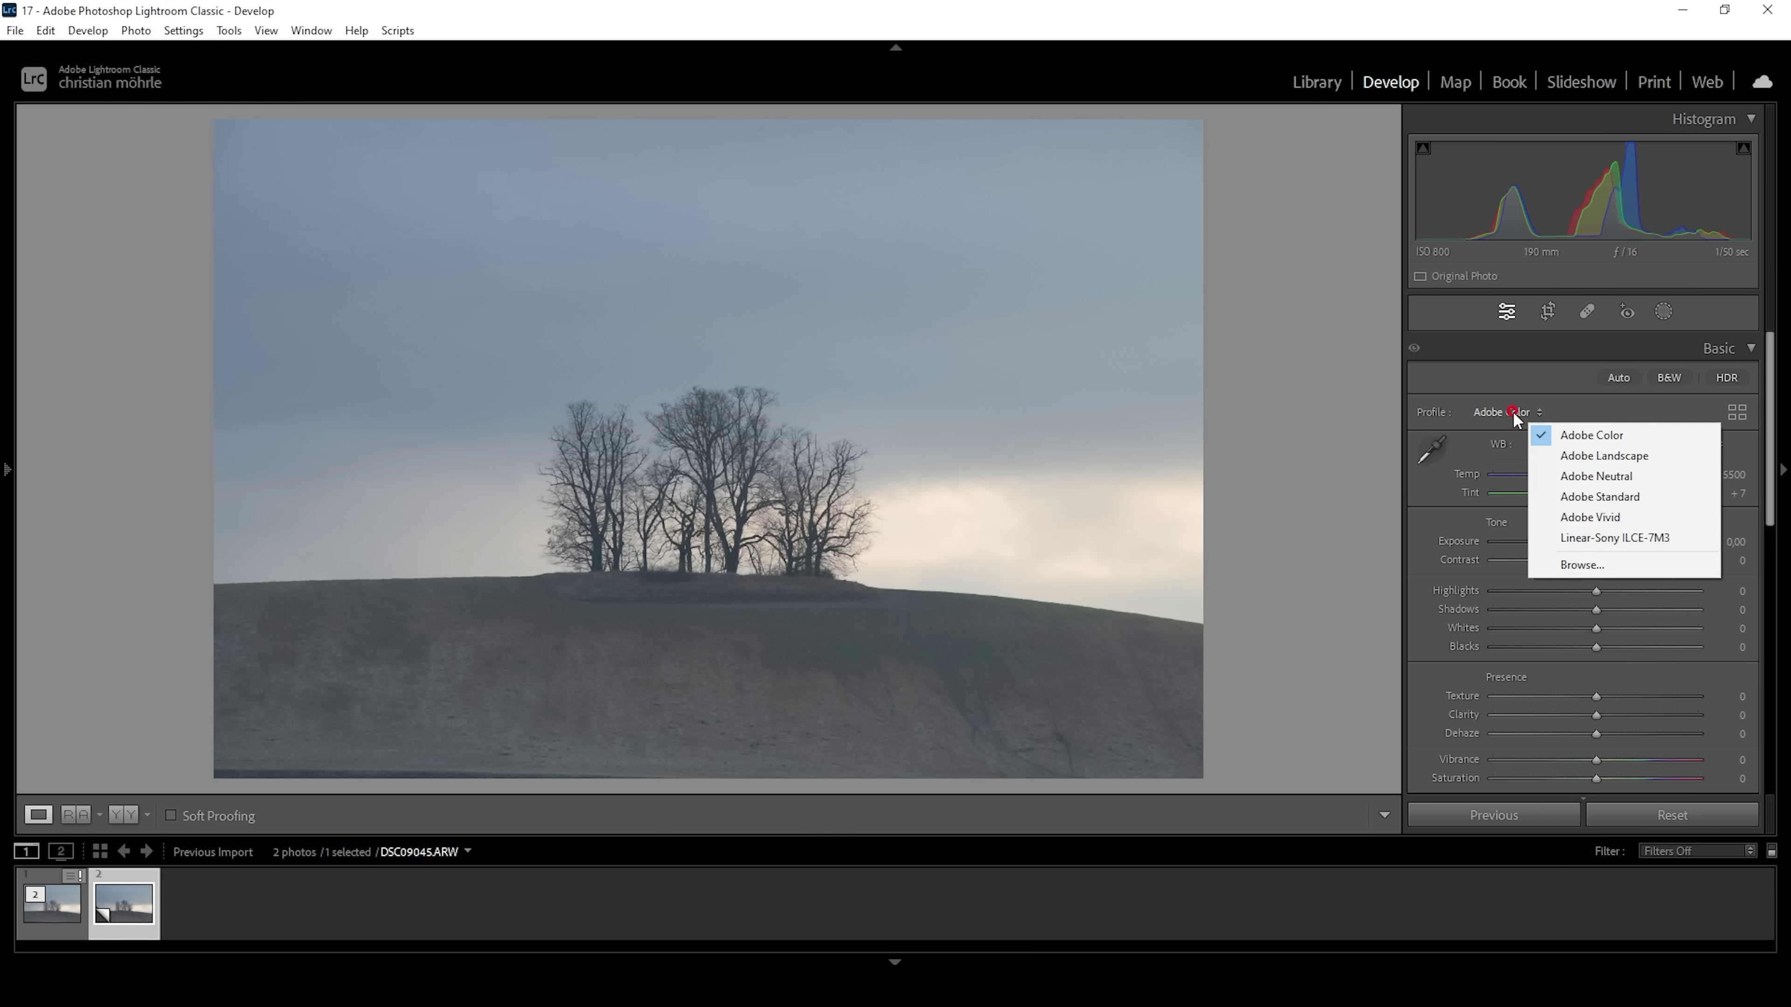
left_click(1599, 496)
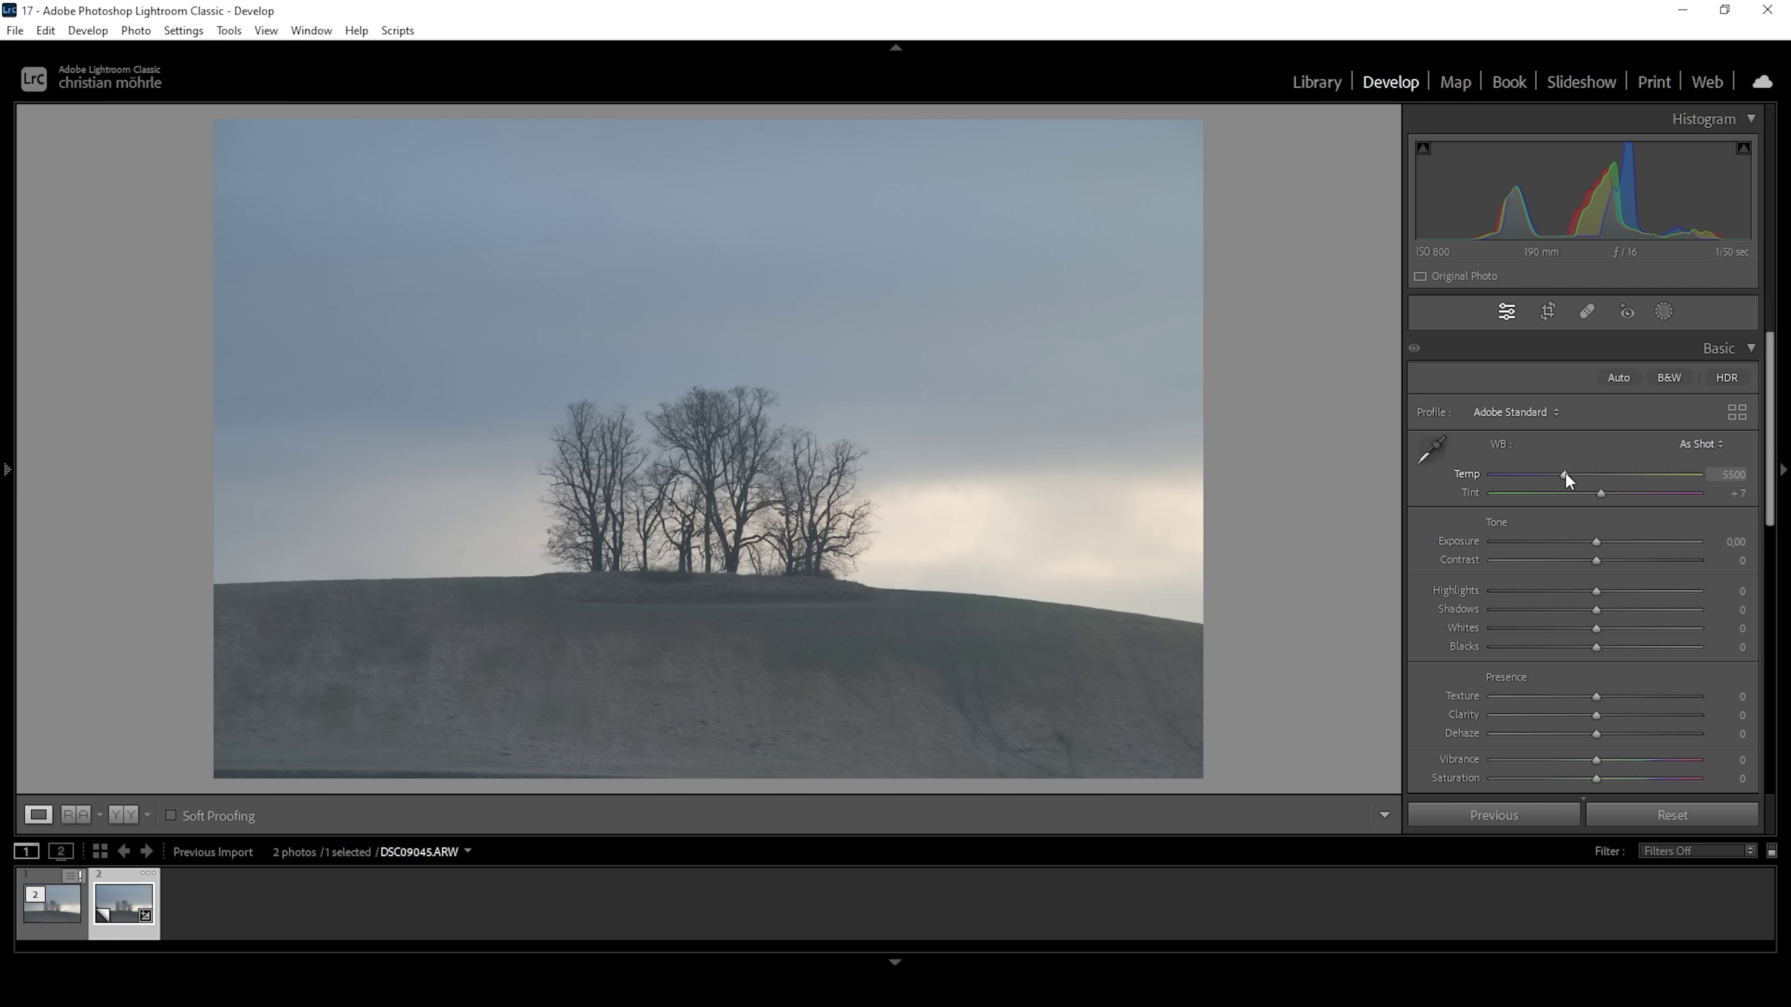
left_click_drag(1565, 471, 1587, 473)
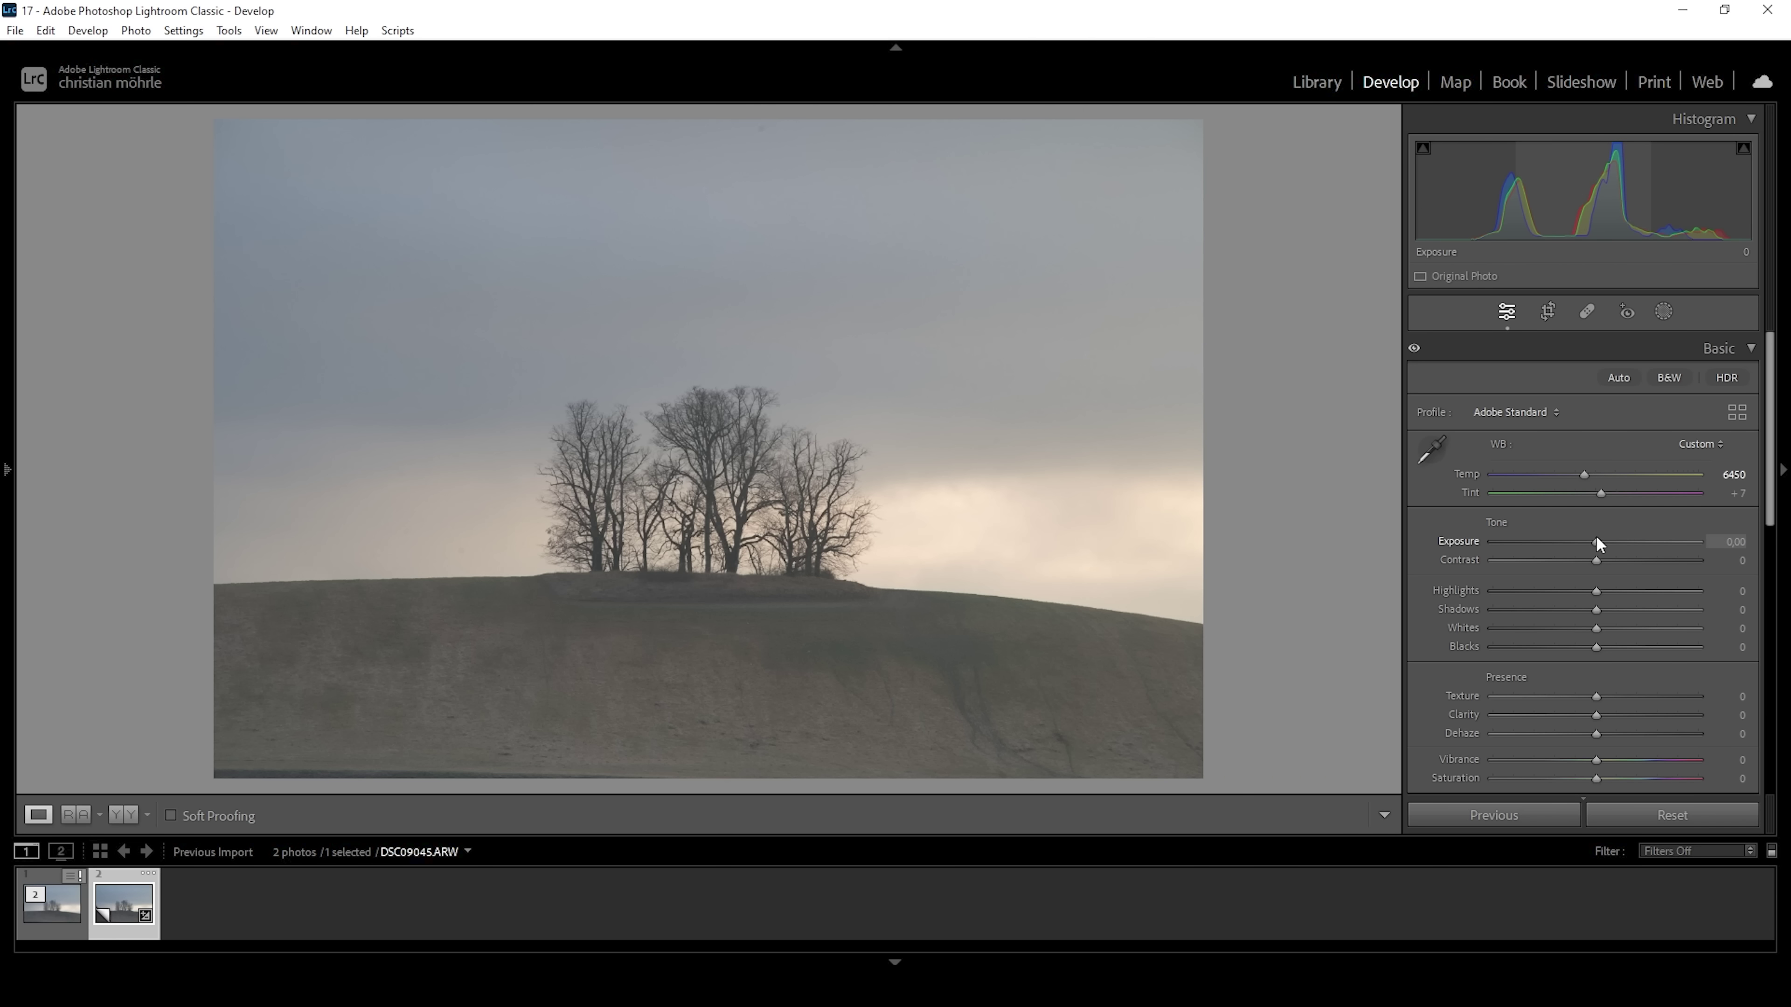
- Set Exposure +0.20, Whites +21, Shadows -59 and Blacks -4 in Basic Tone
left_click_drag(1596, 538, 1601, 539)
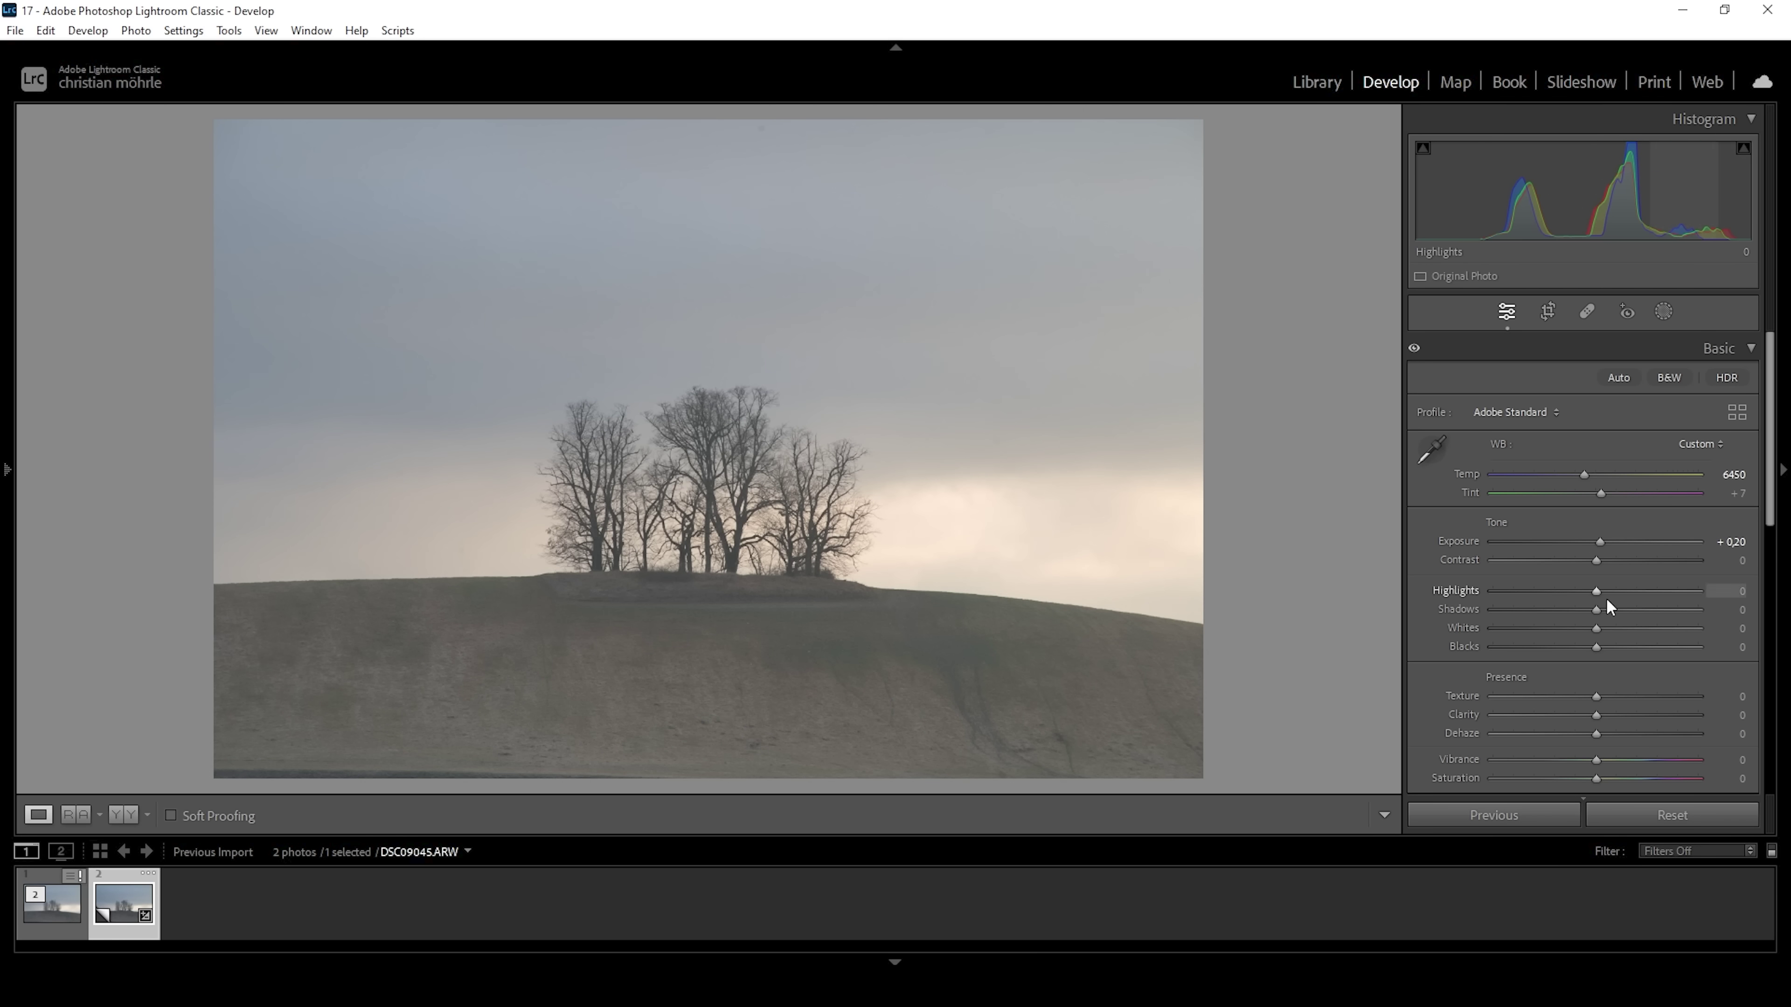
left_click_drag(1591, 633, 1616, 634)
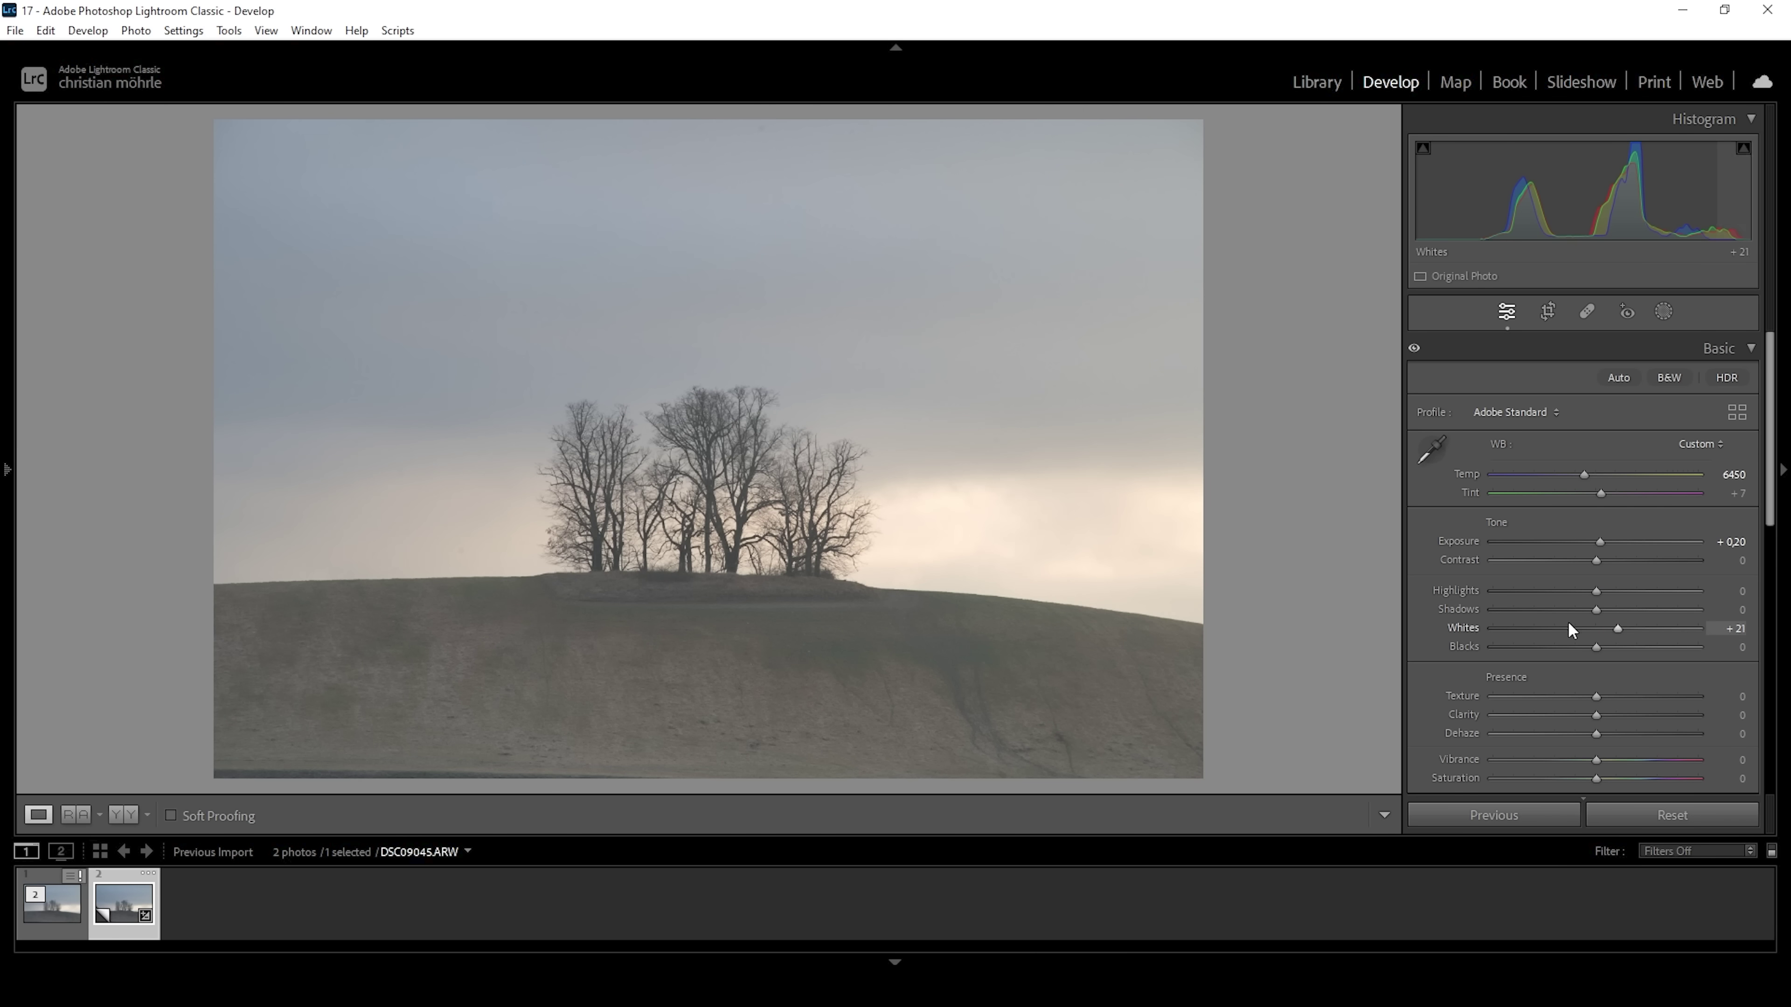
left_click_drag(1591, 609, 1534, 611)
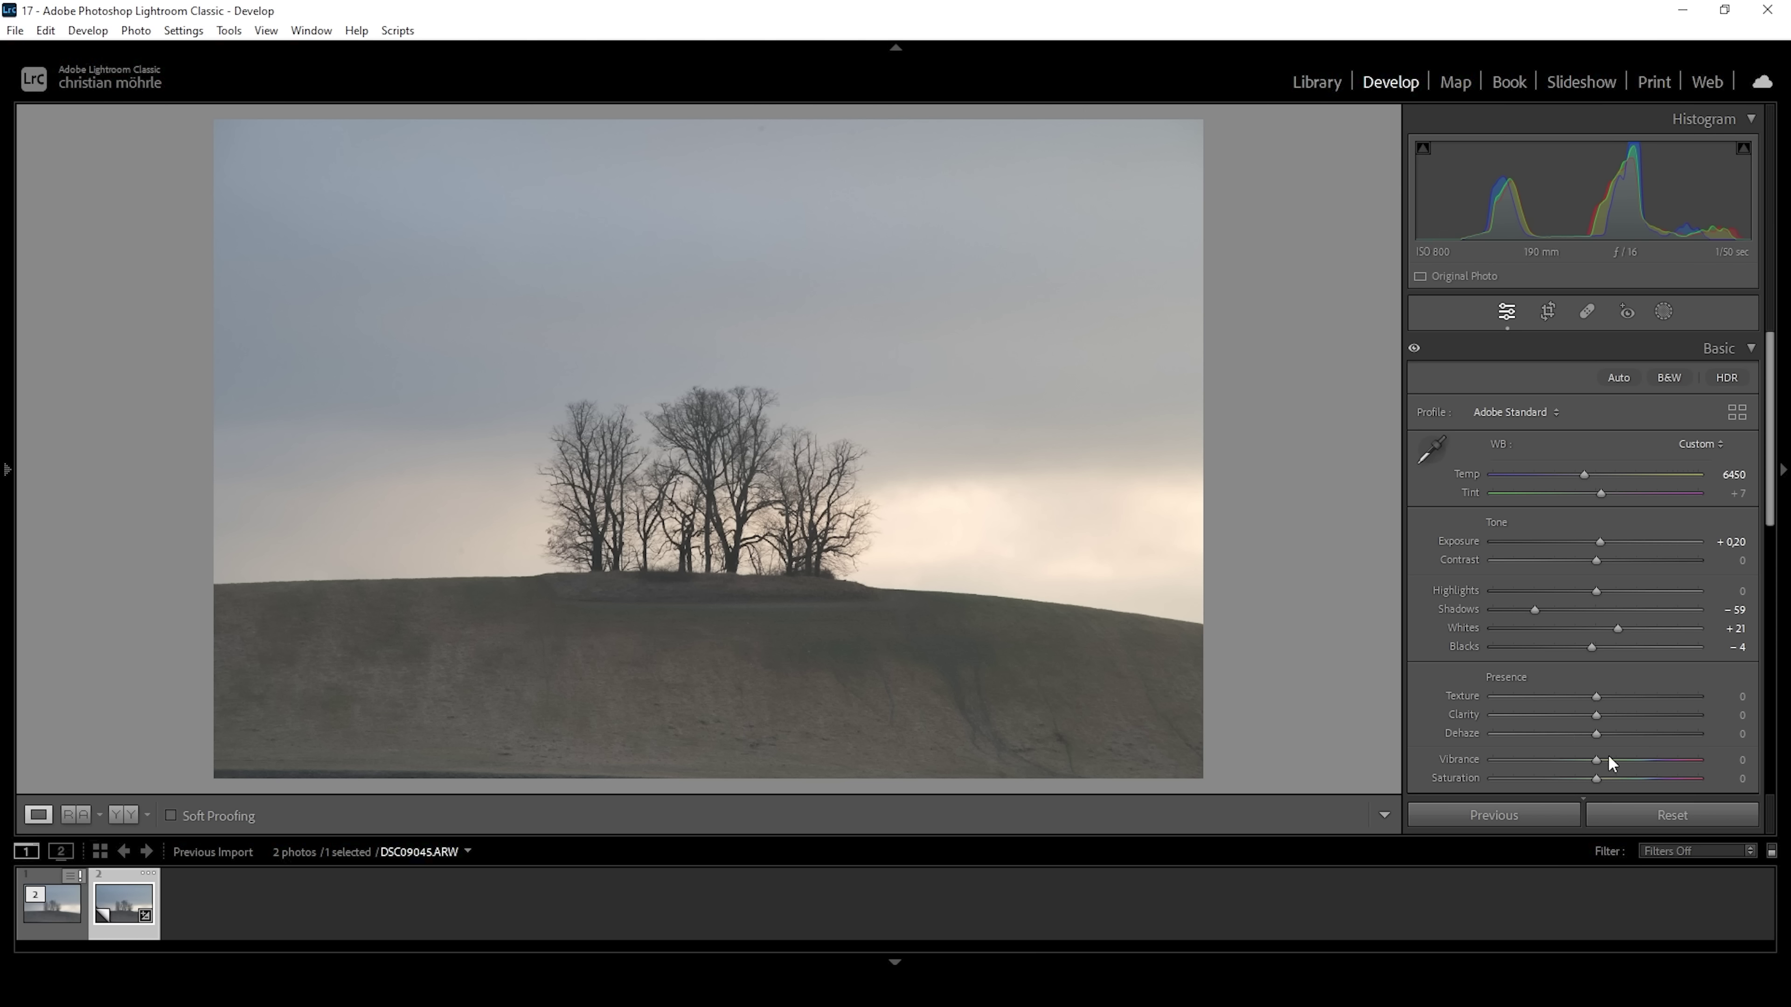
- Raise Dehaze to +12 and Vibrance to +13 in Basic Presence
left_click_drag(1597, 734, 1608, 734)
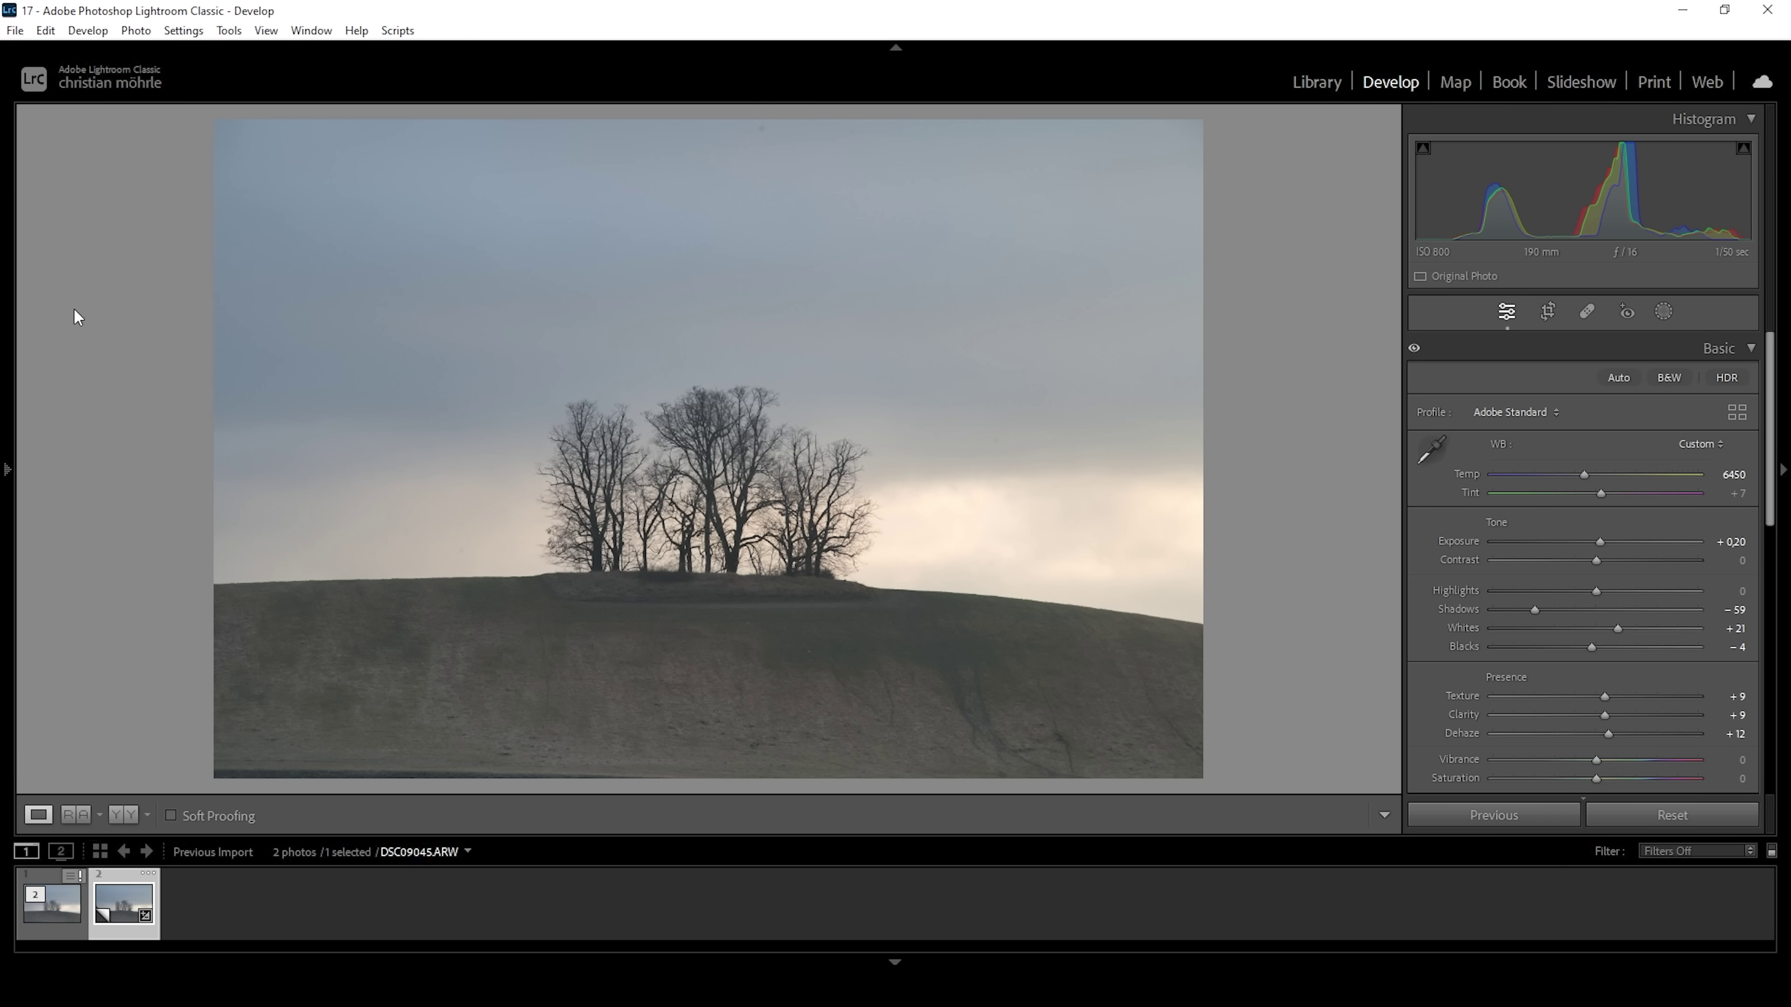
left_click(1610, 759)
- Add Mask 1 as a Select Sky mask tracing the fine tree branches
left_click(1662, 311)
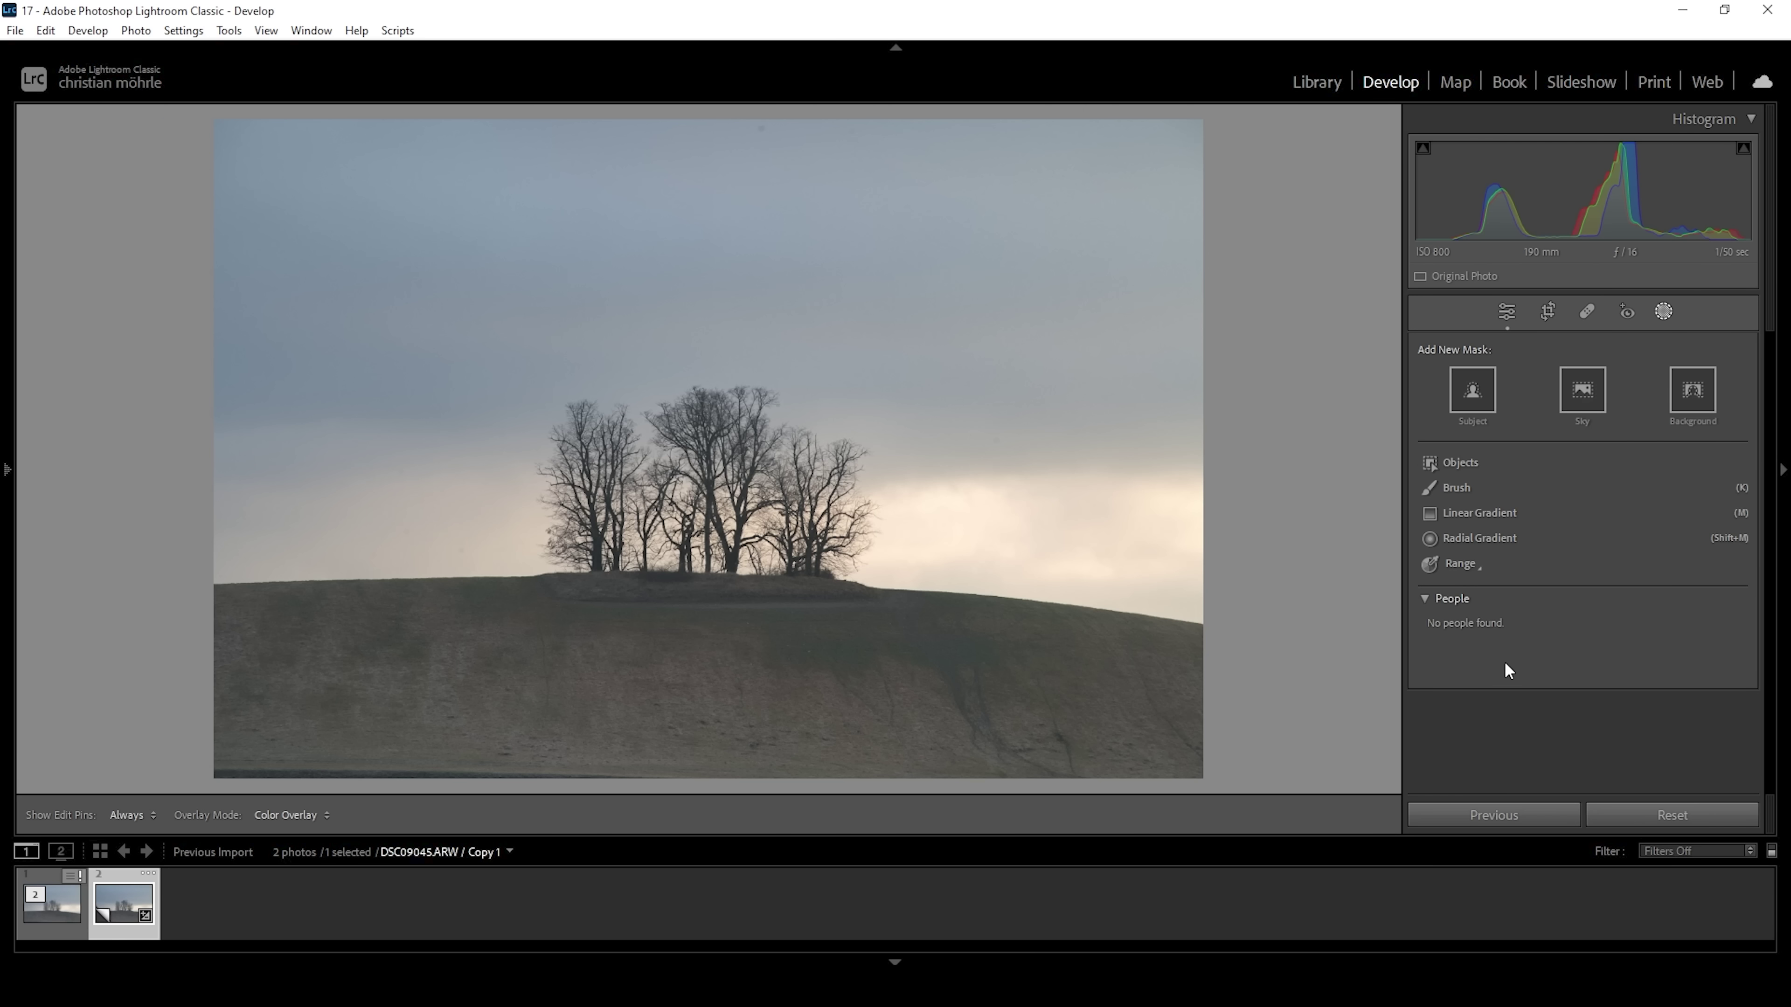
left_click(1581, 387)
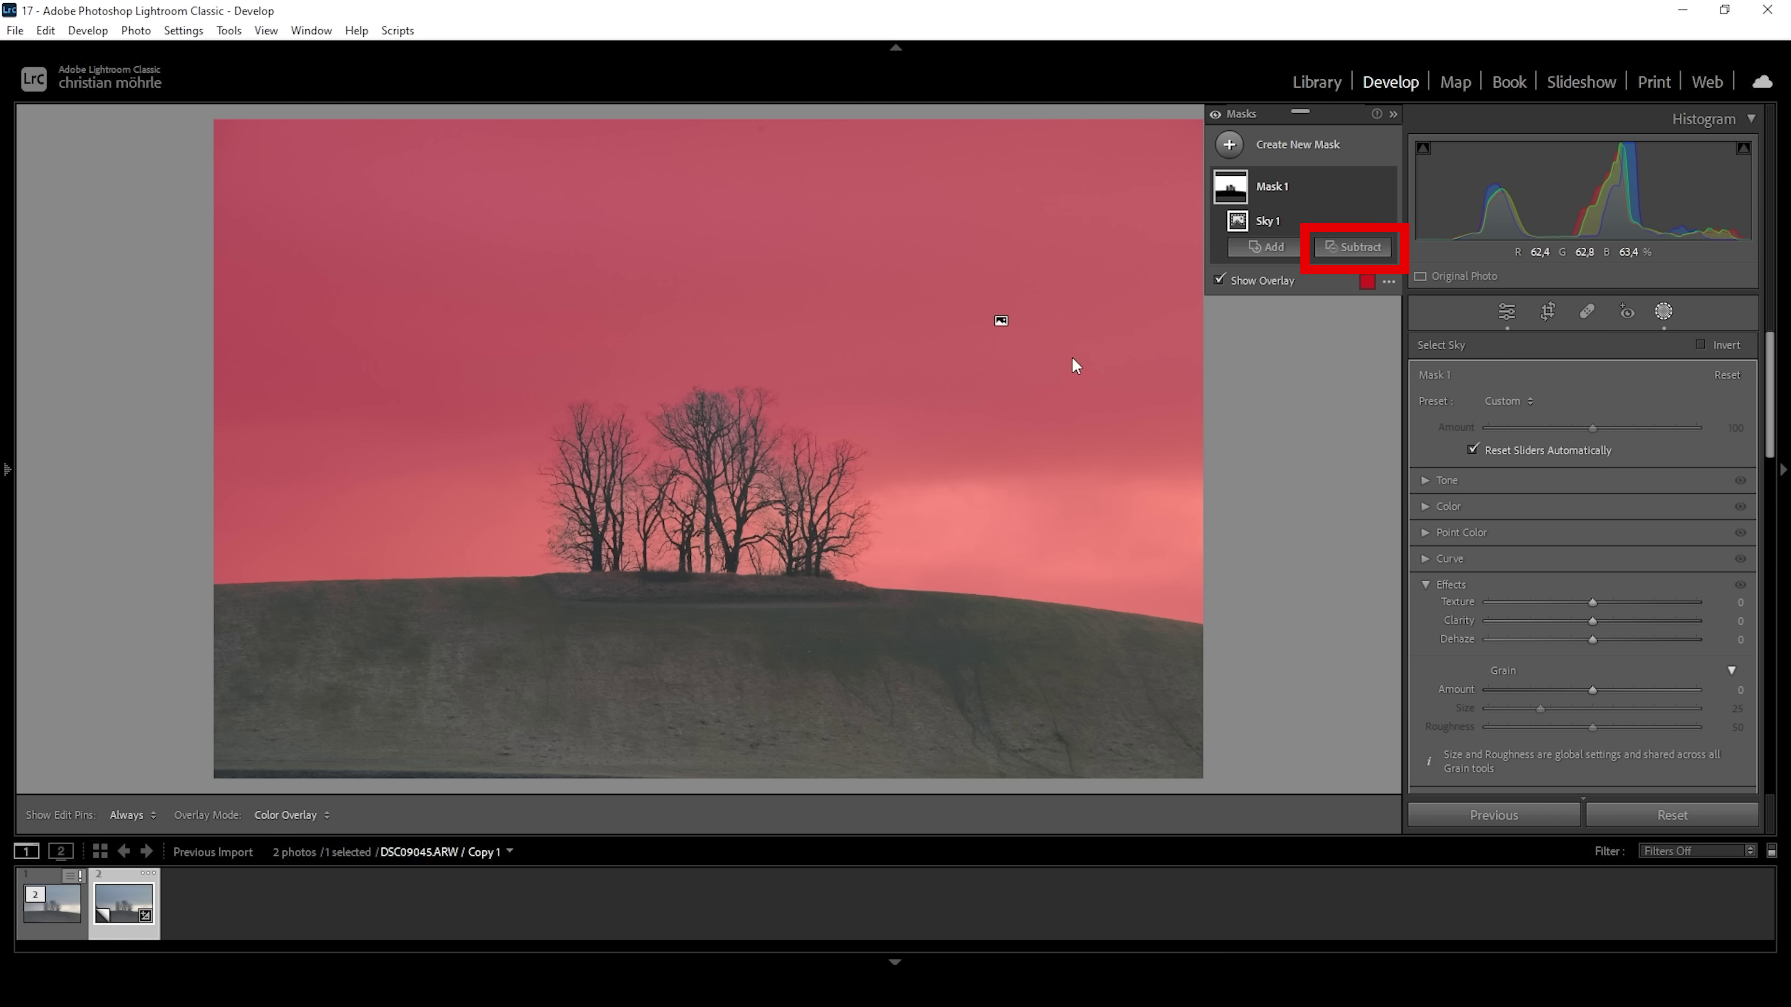
- Subtract a Select Sky component from Mask 1 and invert it as Sky 2
left_click(1361, 254)
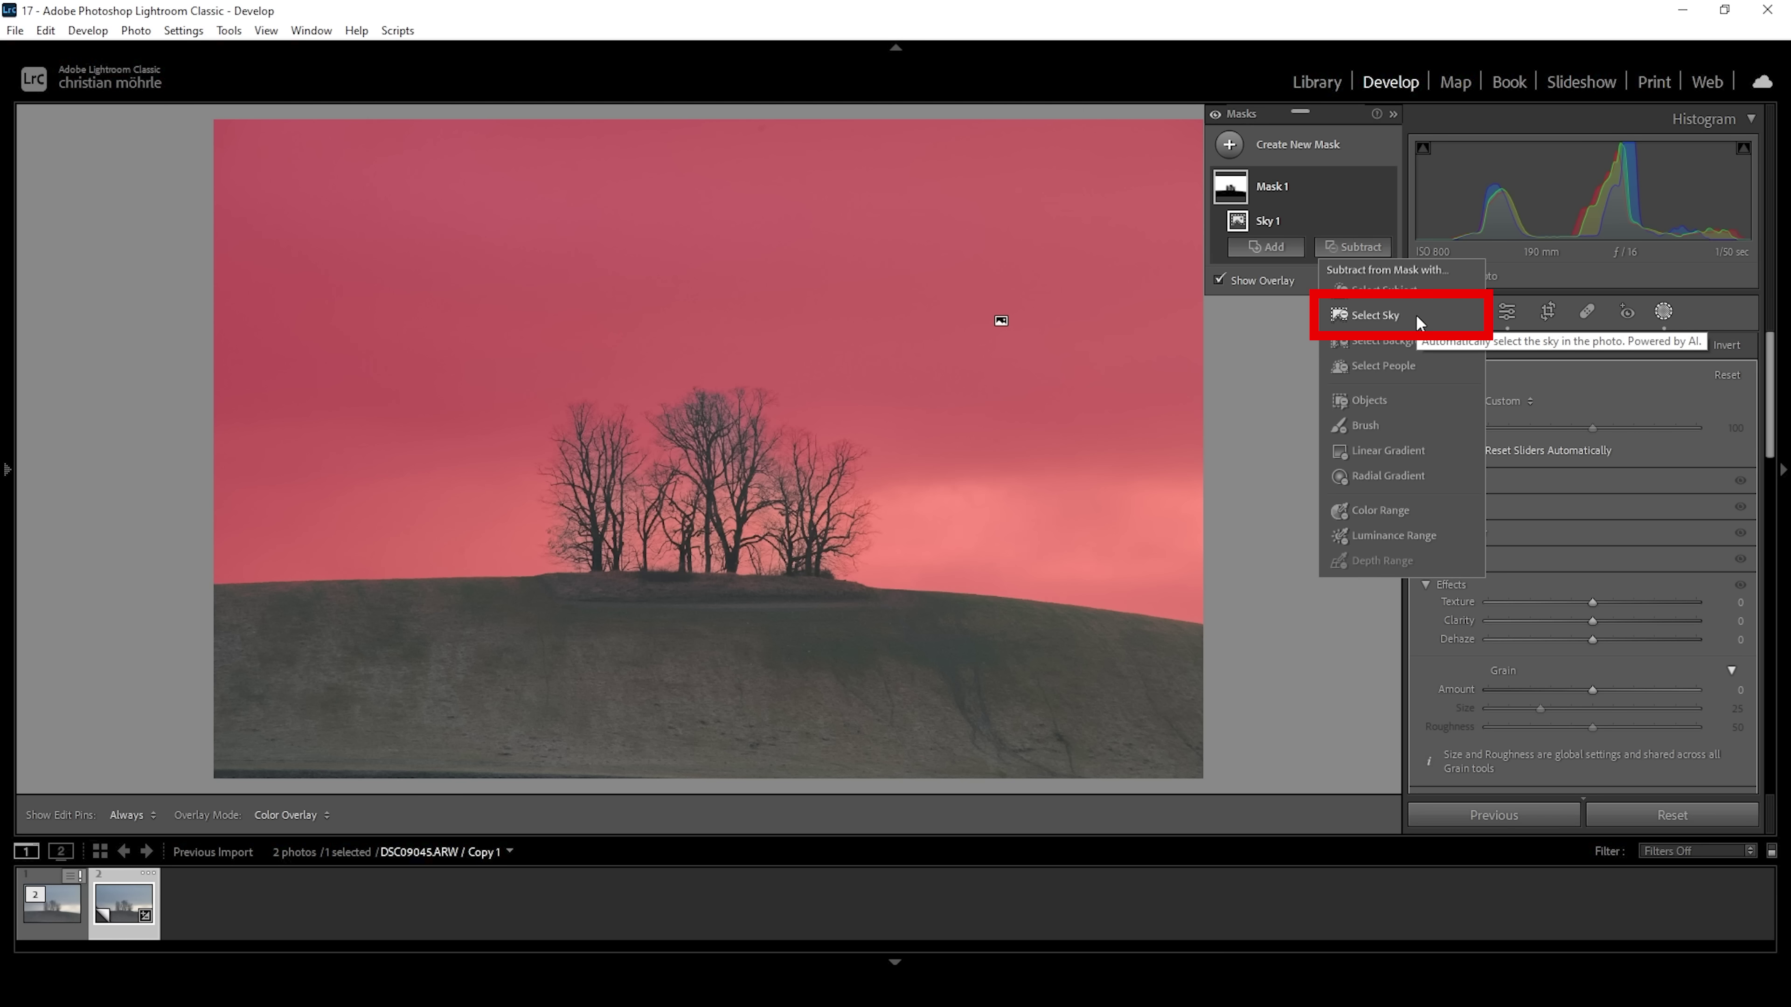
left_click(1386, 314)
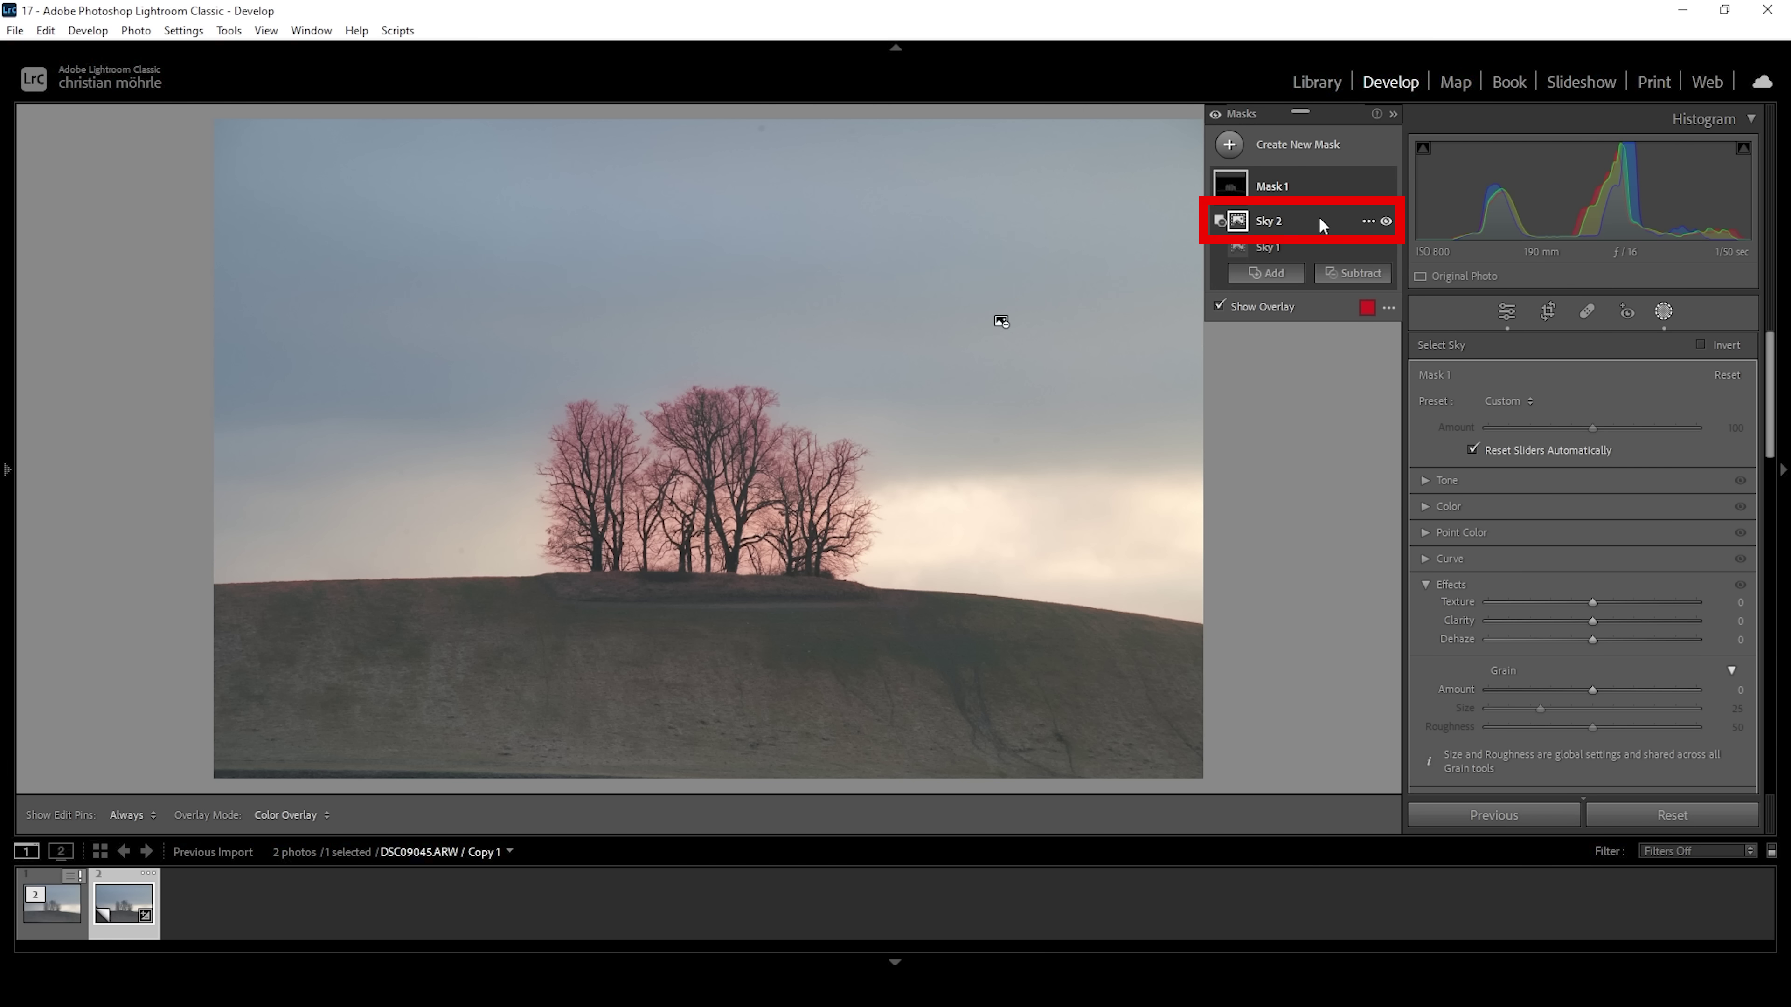
left_click(1365, 222)
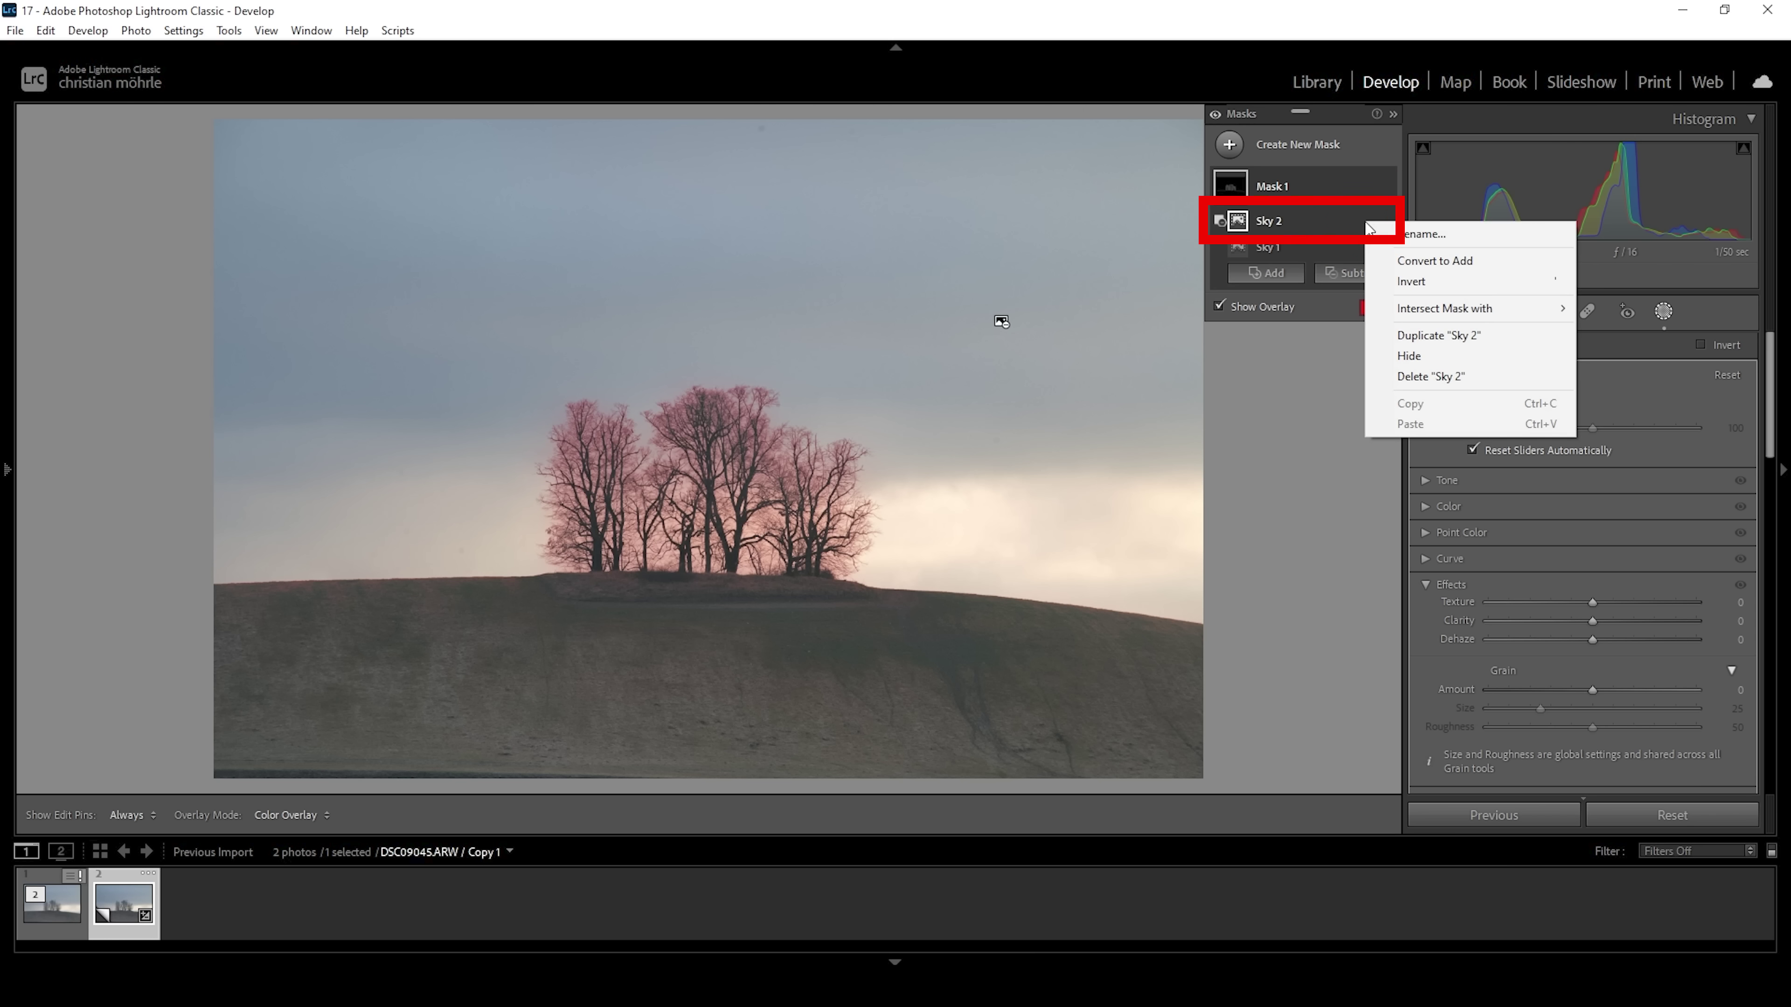
left_click(1394, 281)
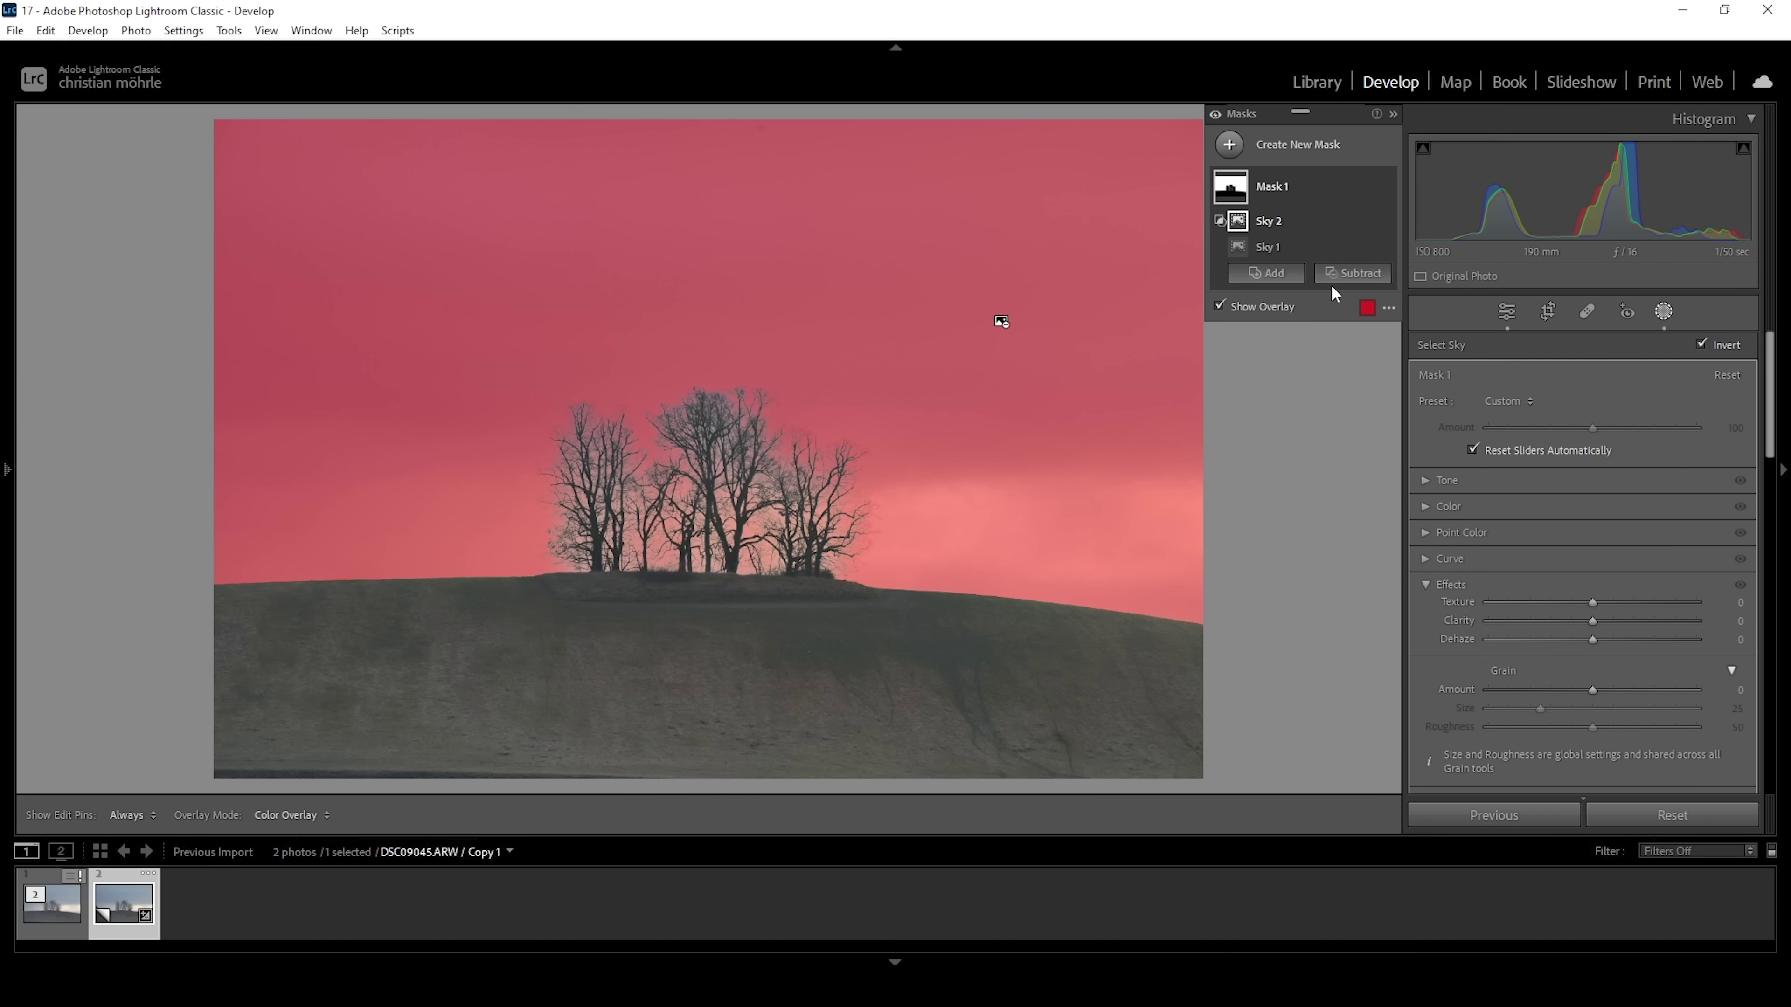
- Subtract a tilted linear gradient from Mask 1, fading from the trees into the sky
left_click(1347, 276)
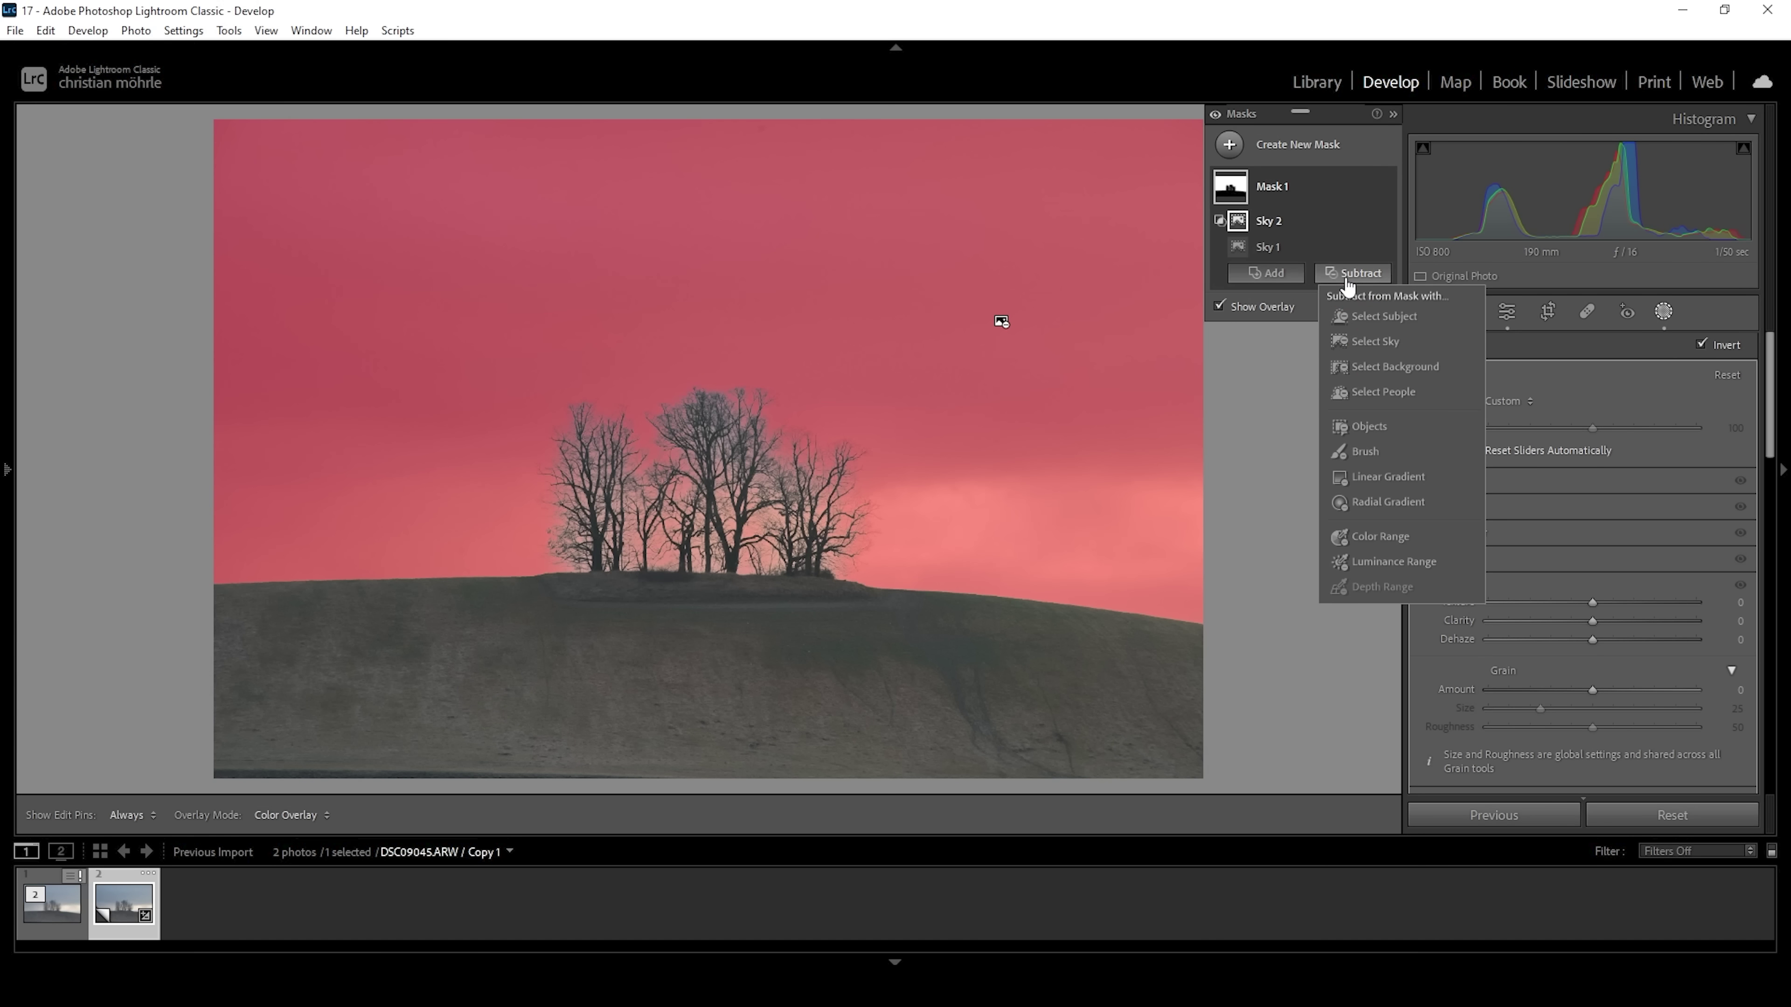
left_click(1380, 478)
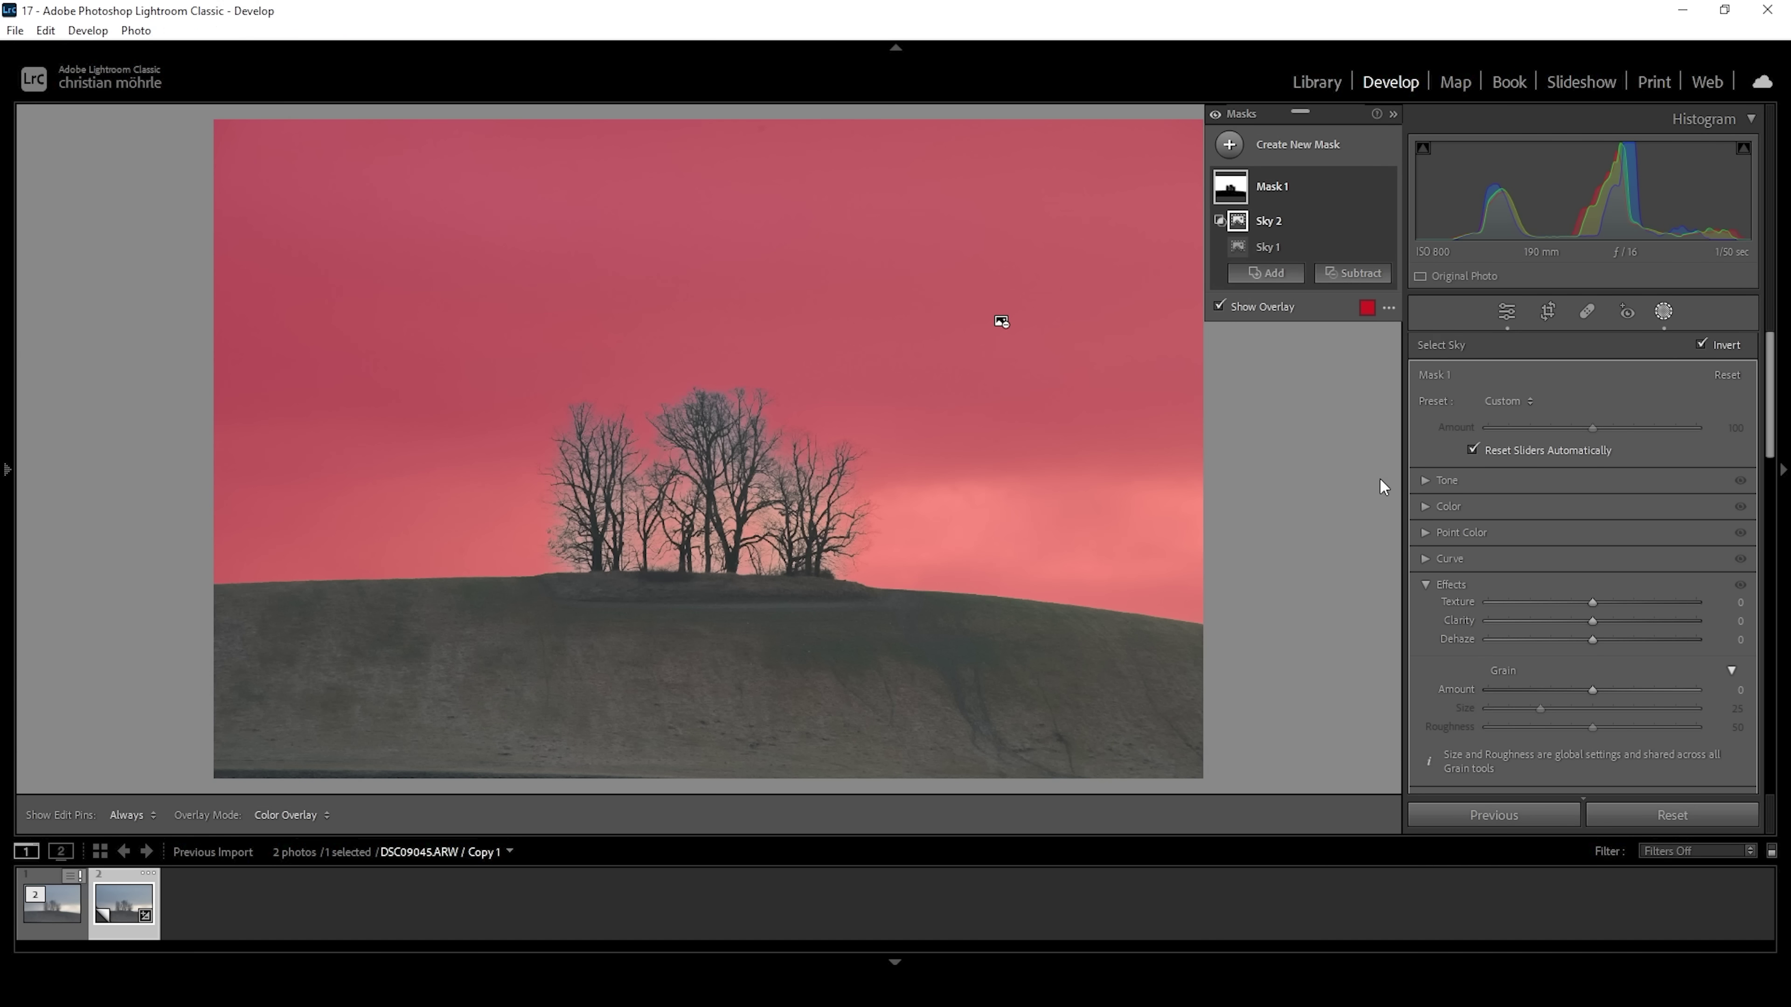
left_click_drag(710, 527, 702, 291)
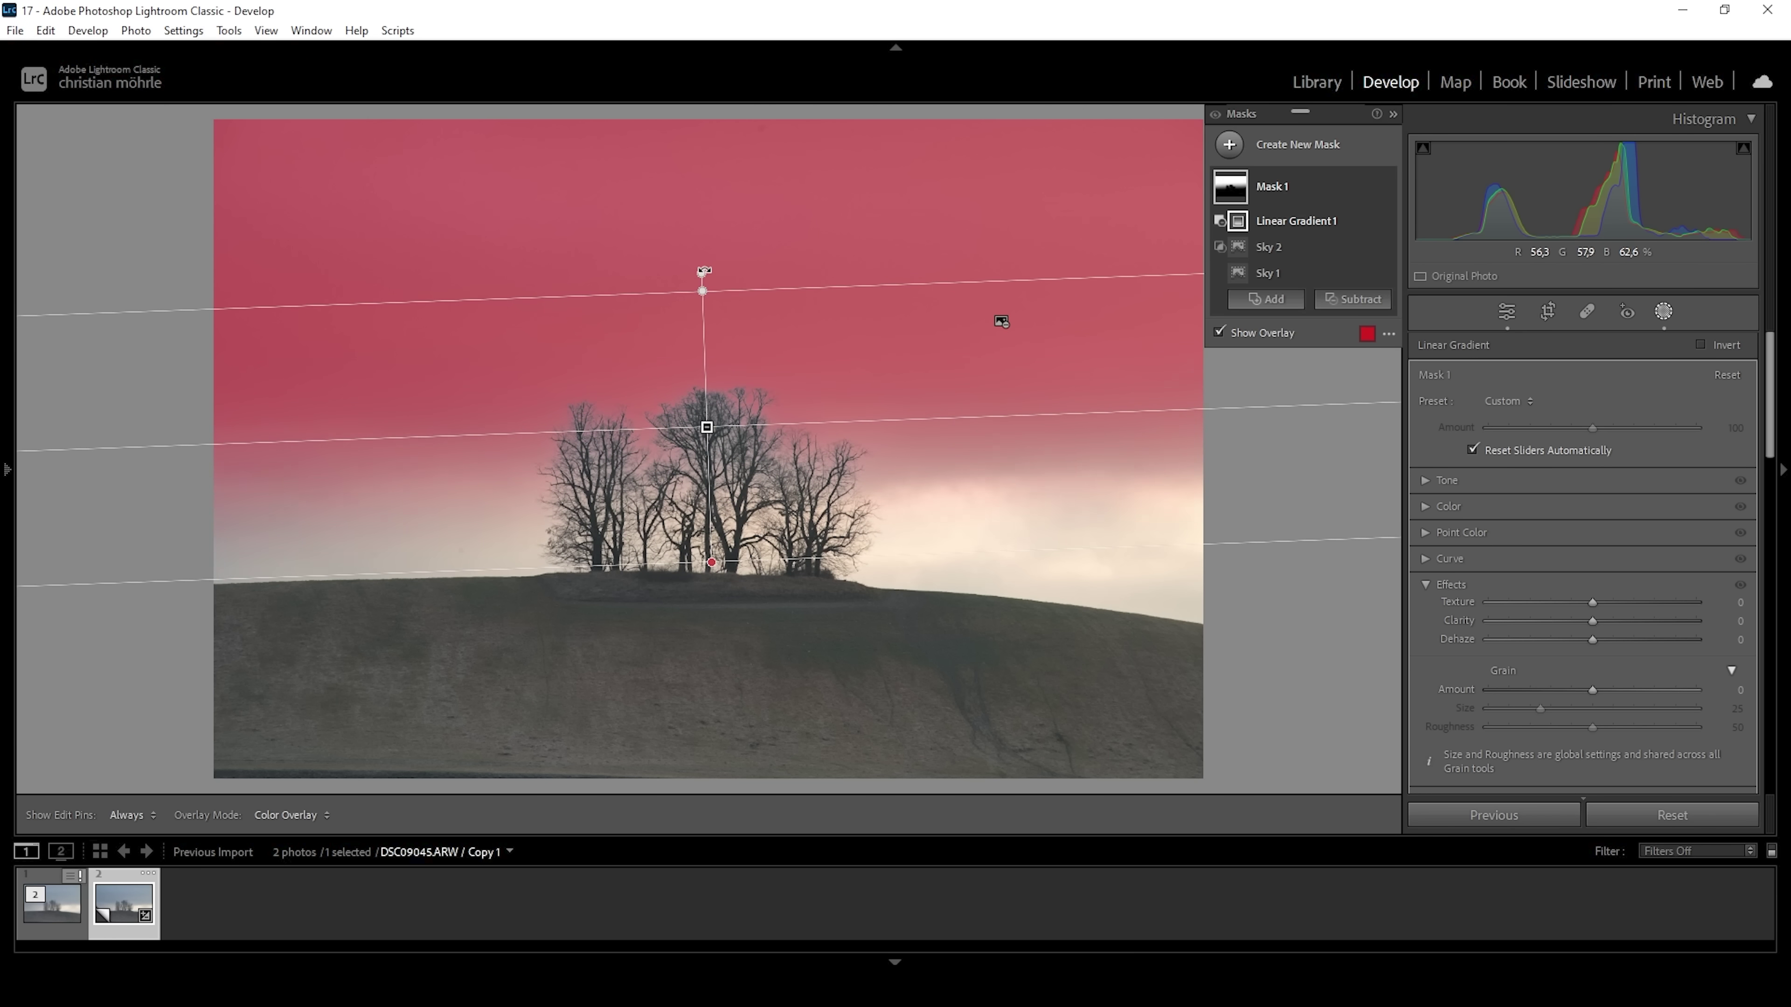
left_click_drag(701, 274, 711, 292)
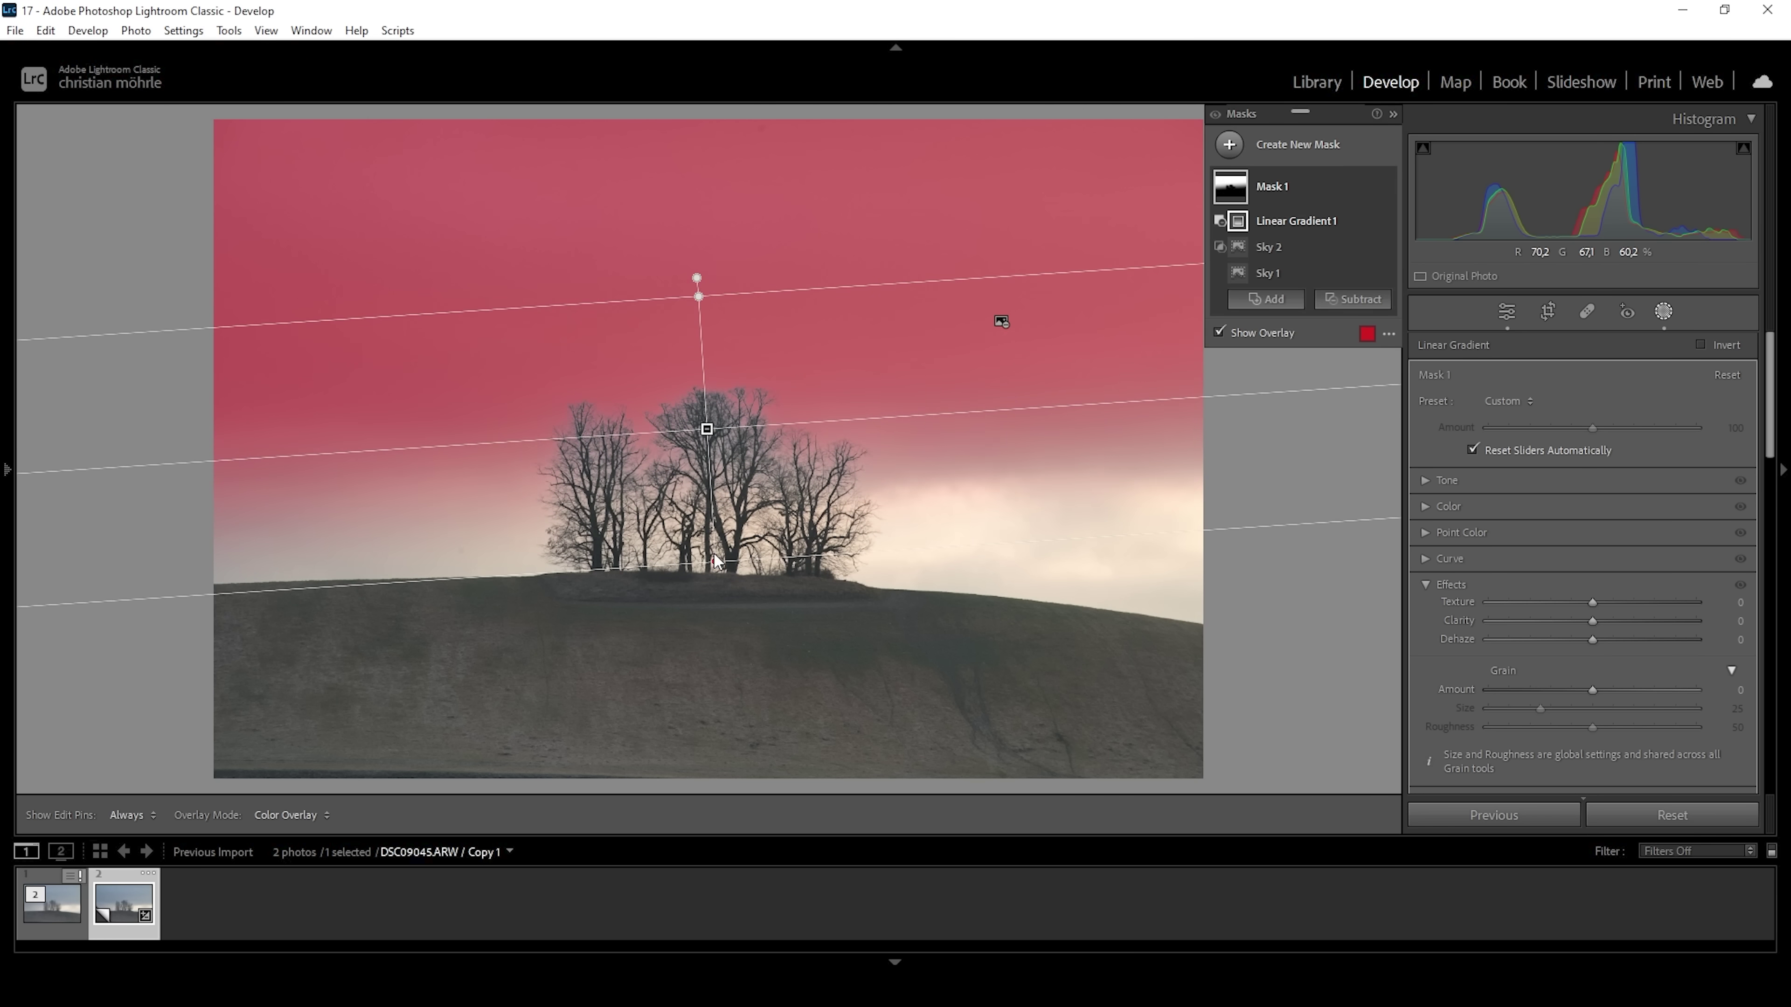
left_click_drag(718, 562, 718, 586)
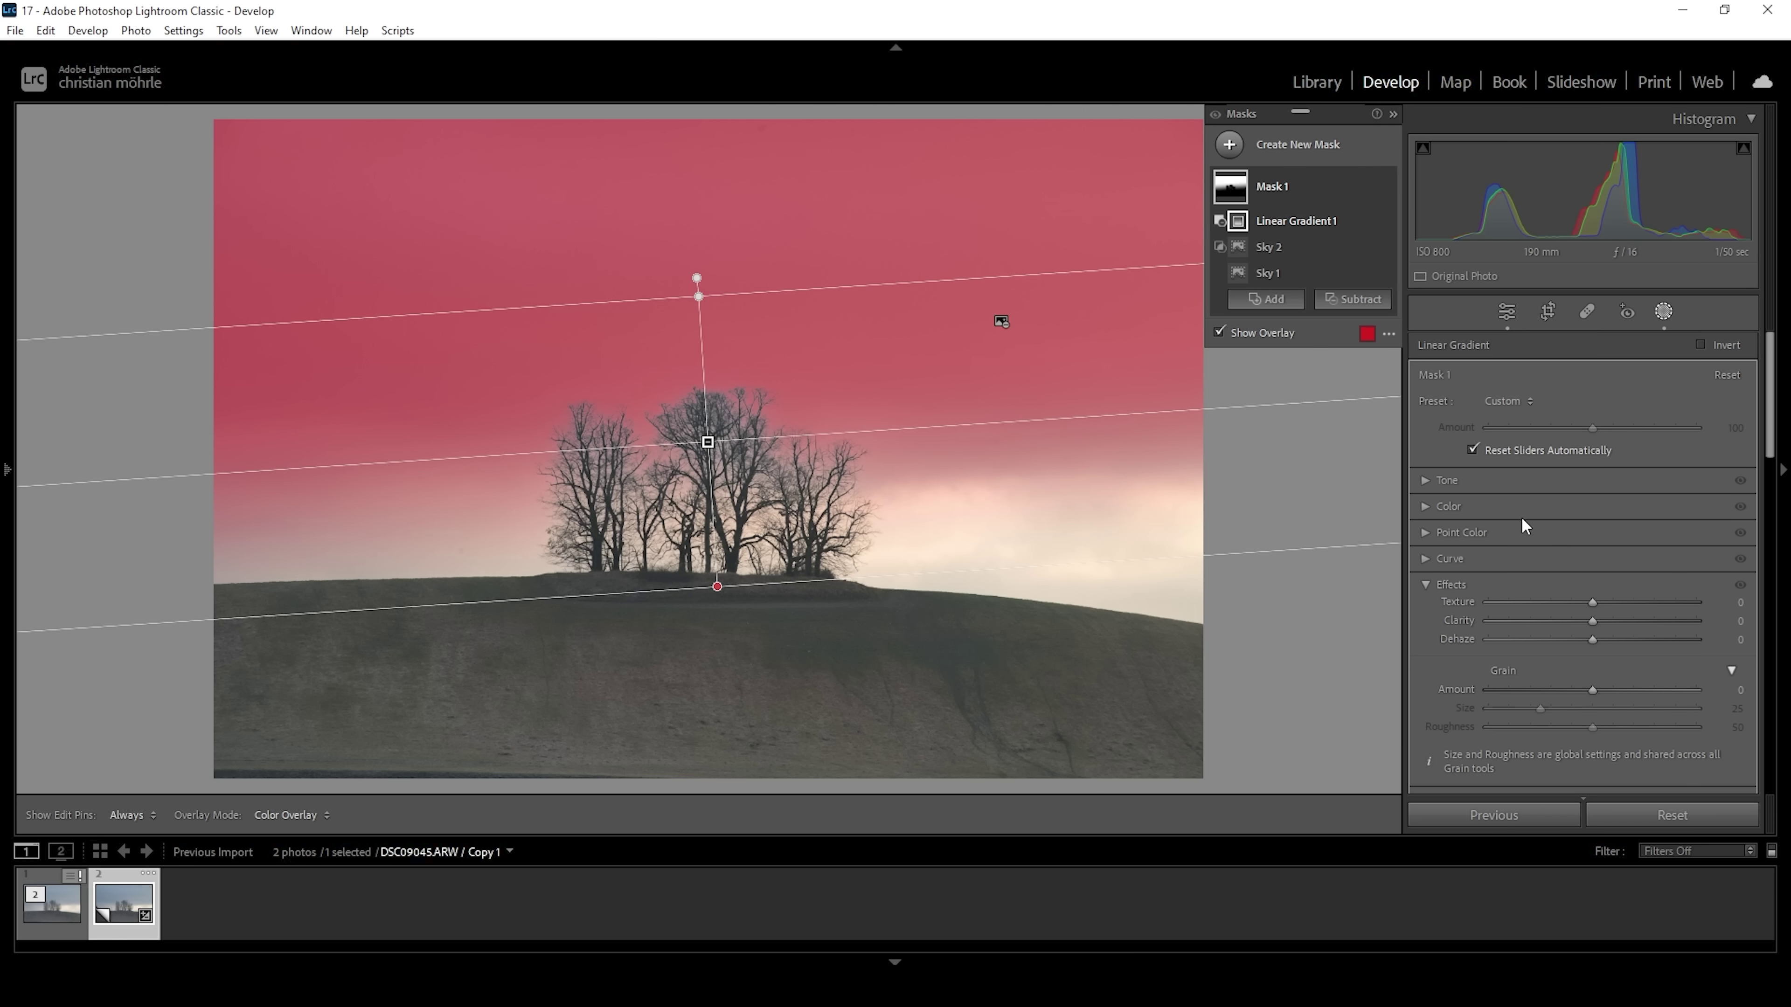
- Darken the masked sky to Exposure -0.61 with Contrast +11
left_click(1423, 481)
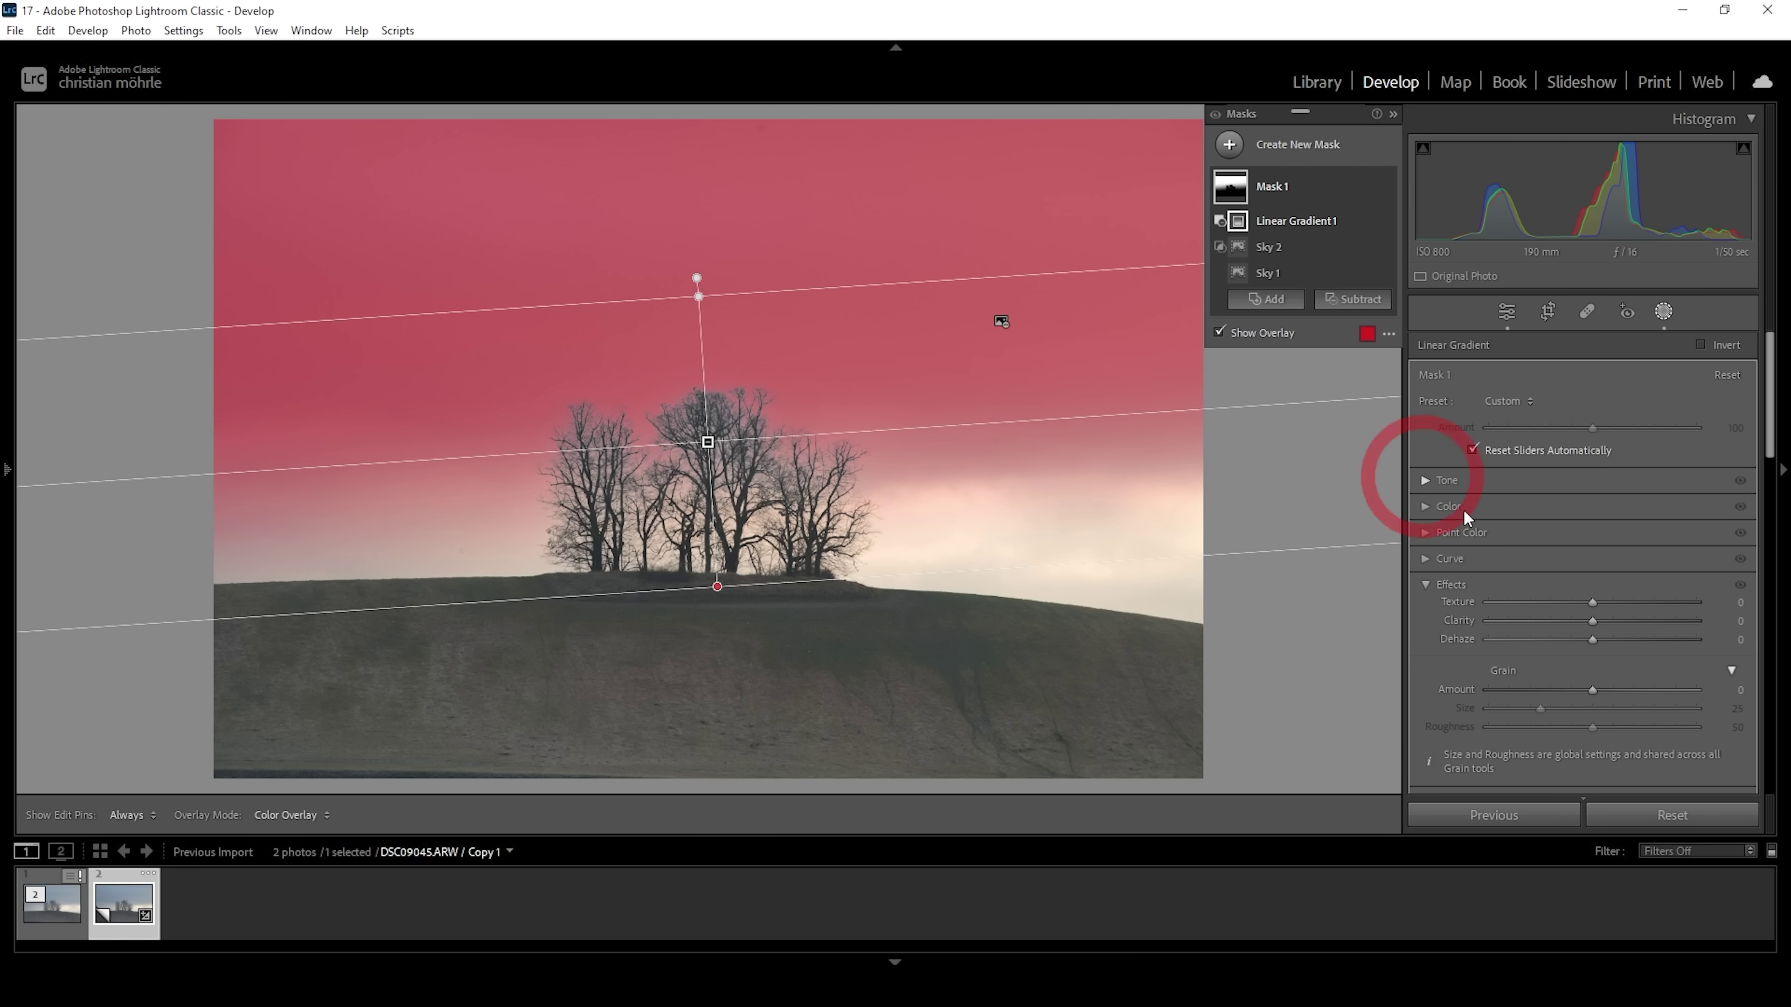
left_click_drag(1587, 495, 1604, 516)
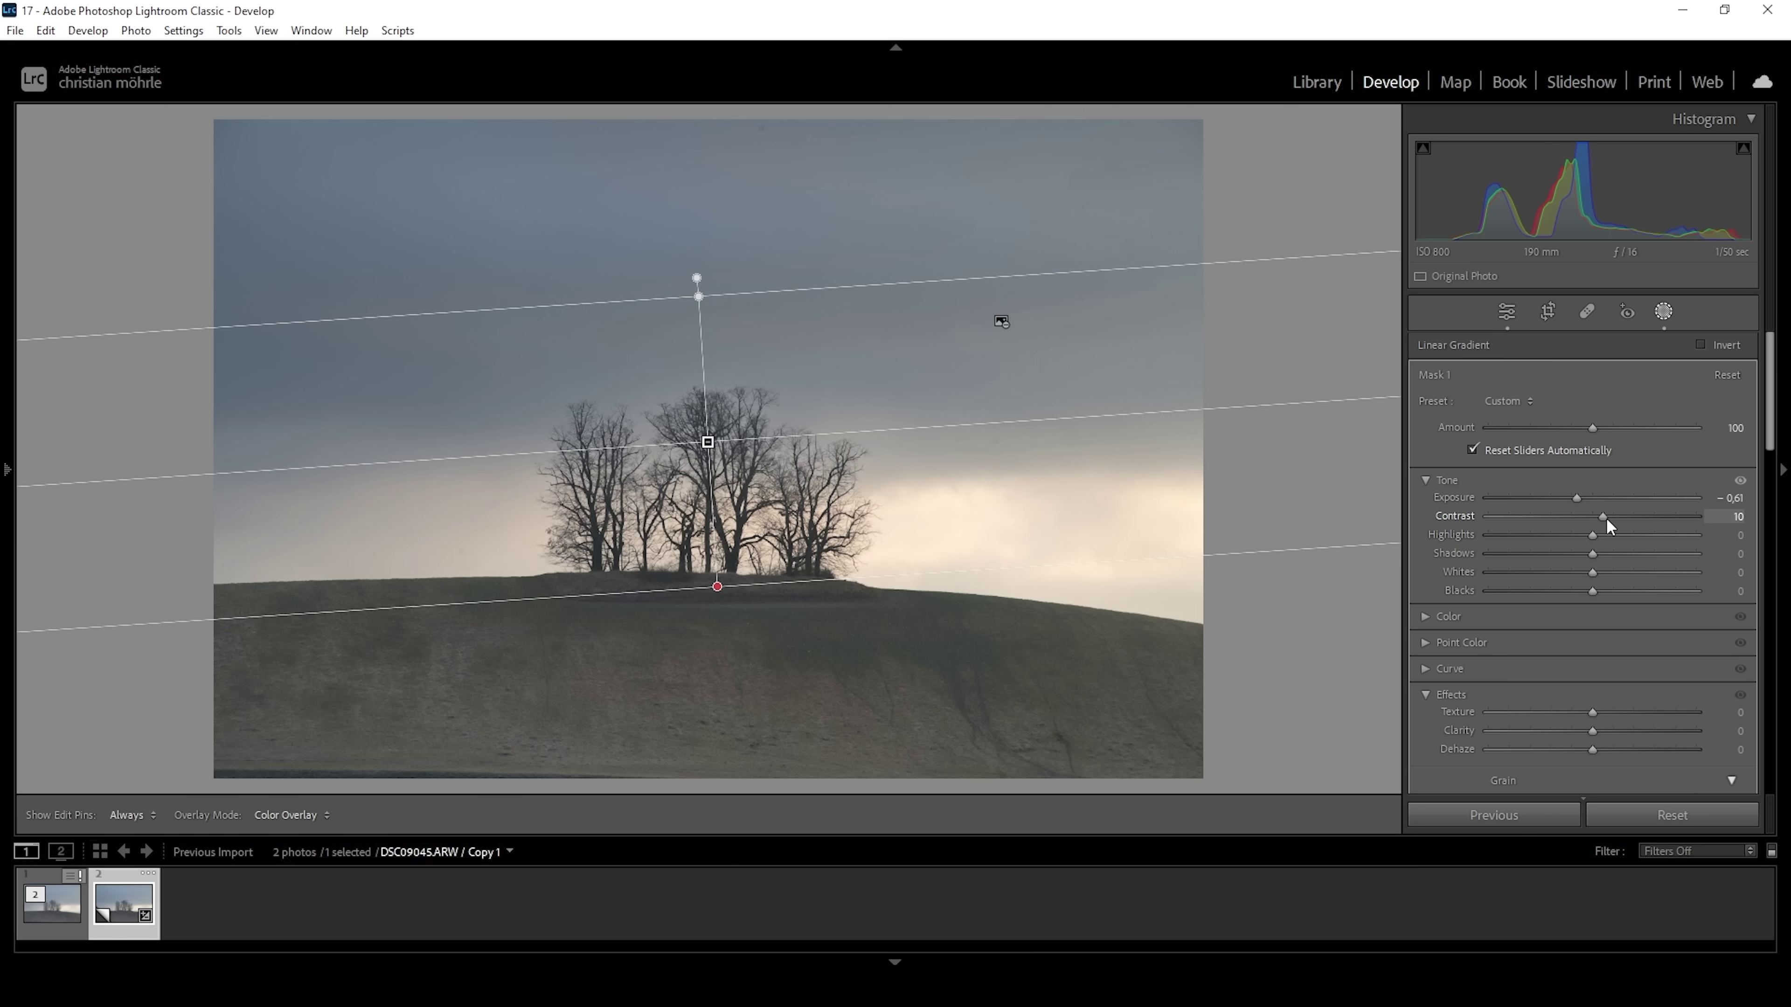
left_click_drag(1606, 517, 1605, 519)
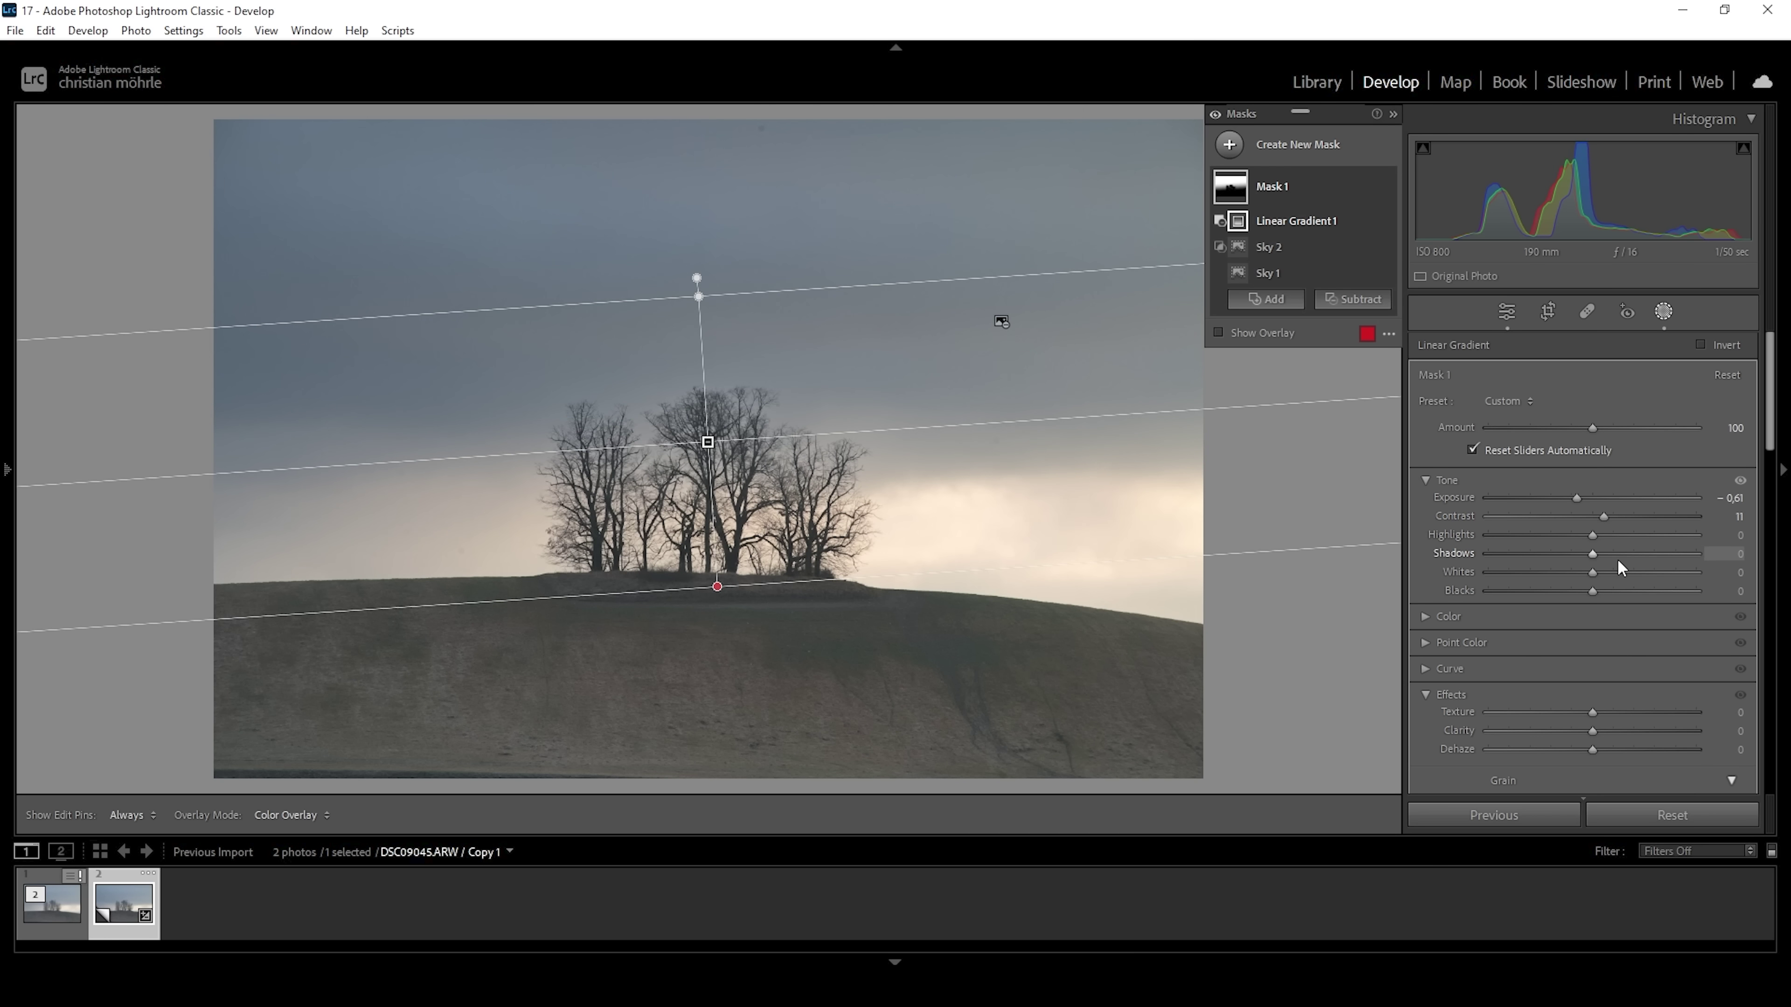
left_click(1229, 144)
- Add Mask 2, a linear gradient over the top of the sky at Exposure -0.57
left_click(1228, 145)
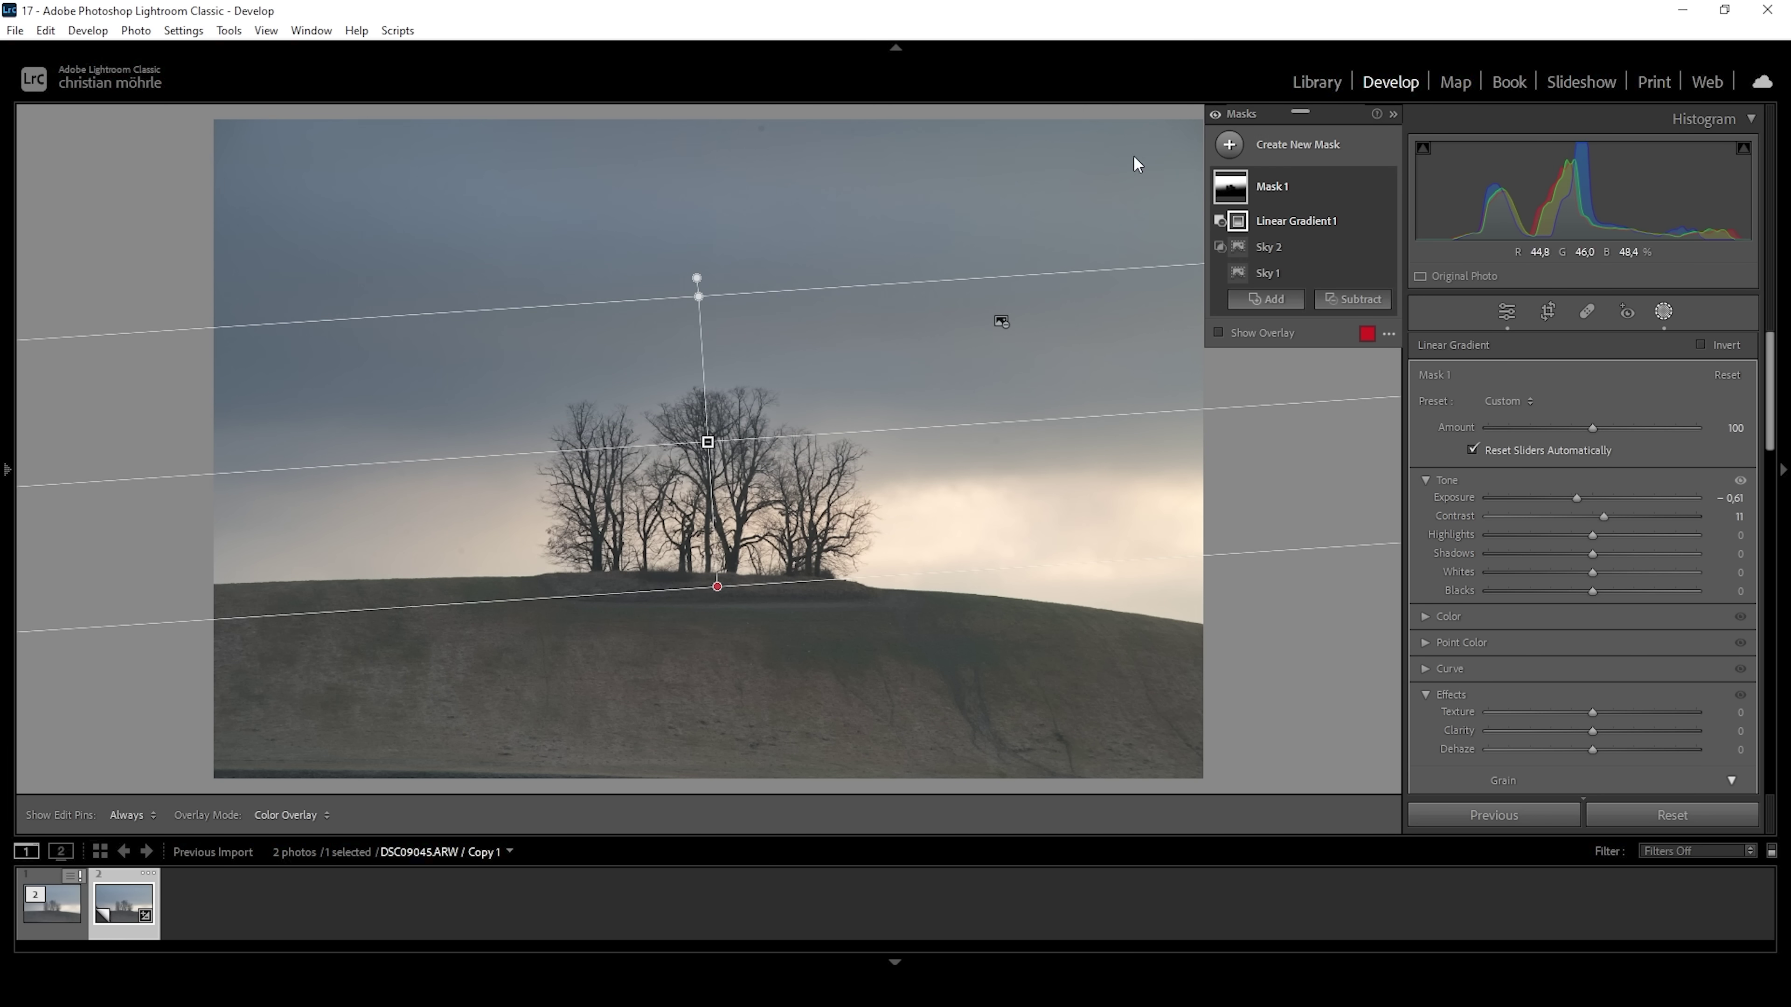
left_click(1229, 145)
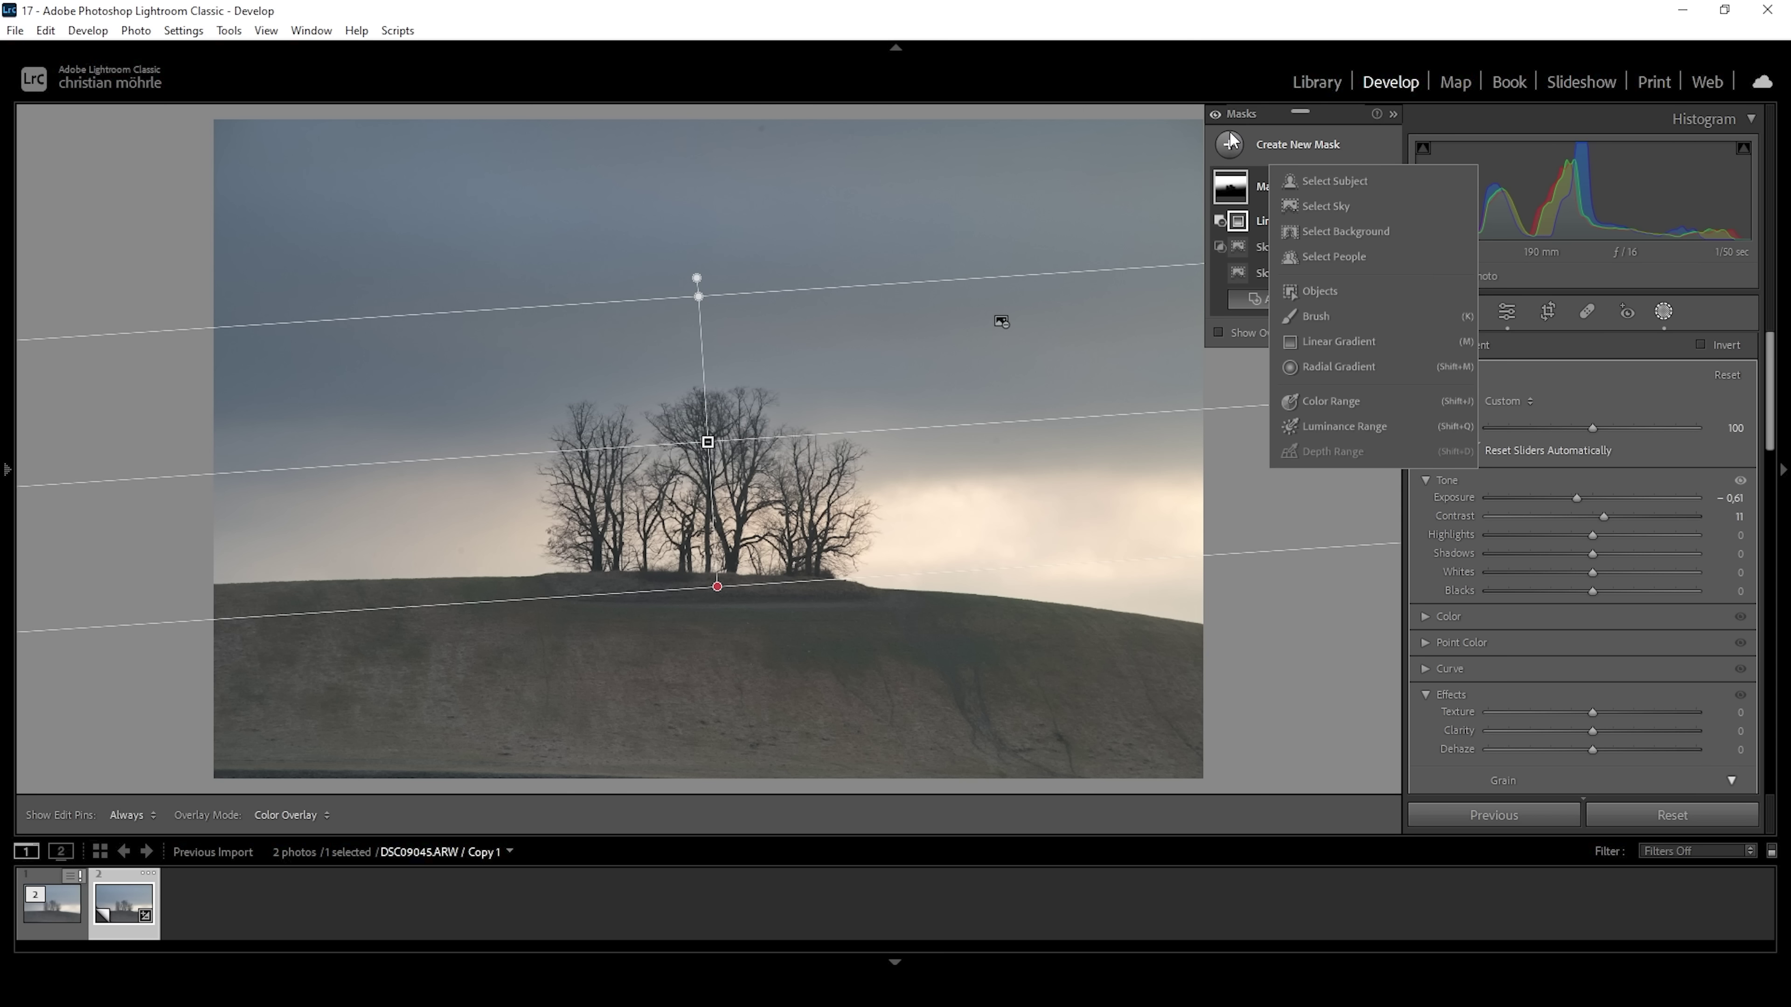
left_click(1320, 341)
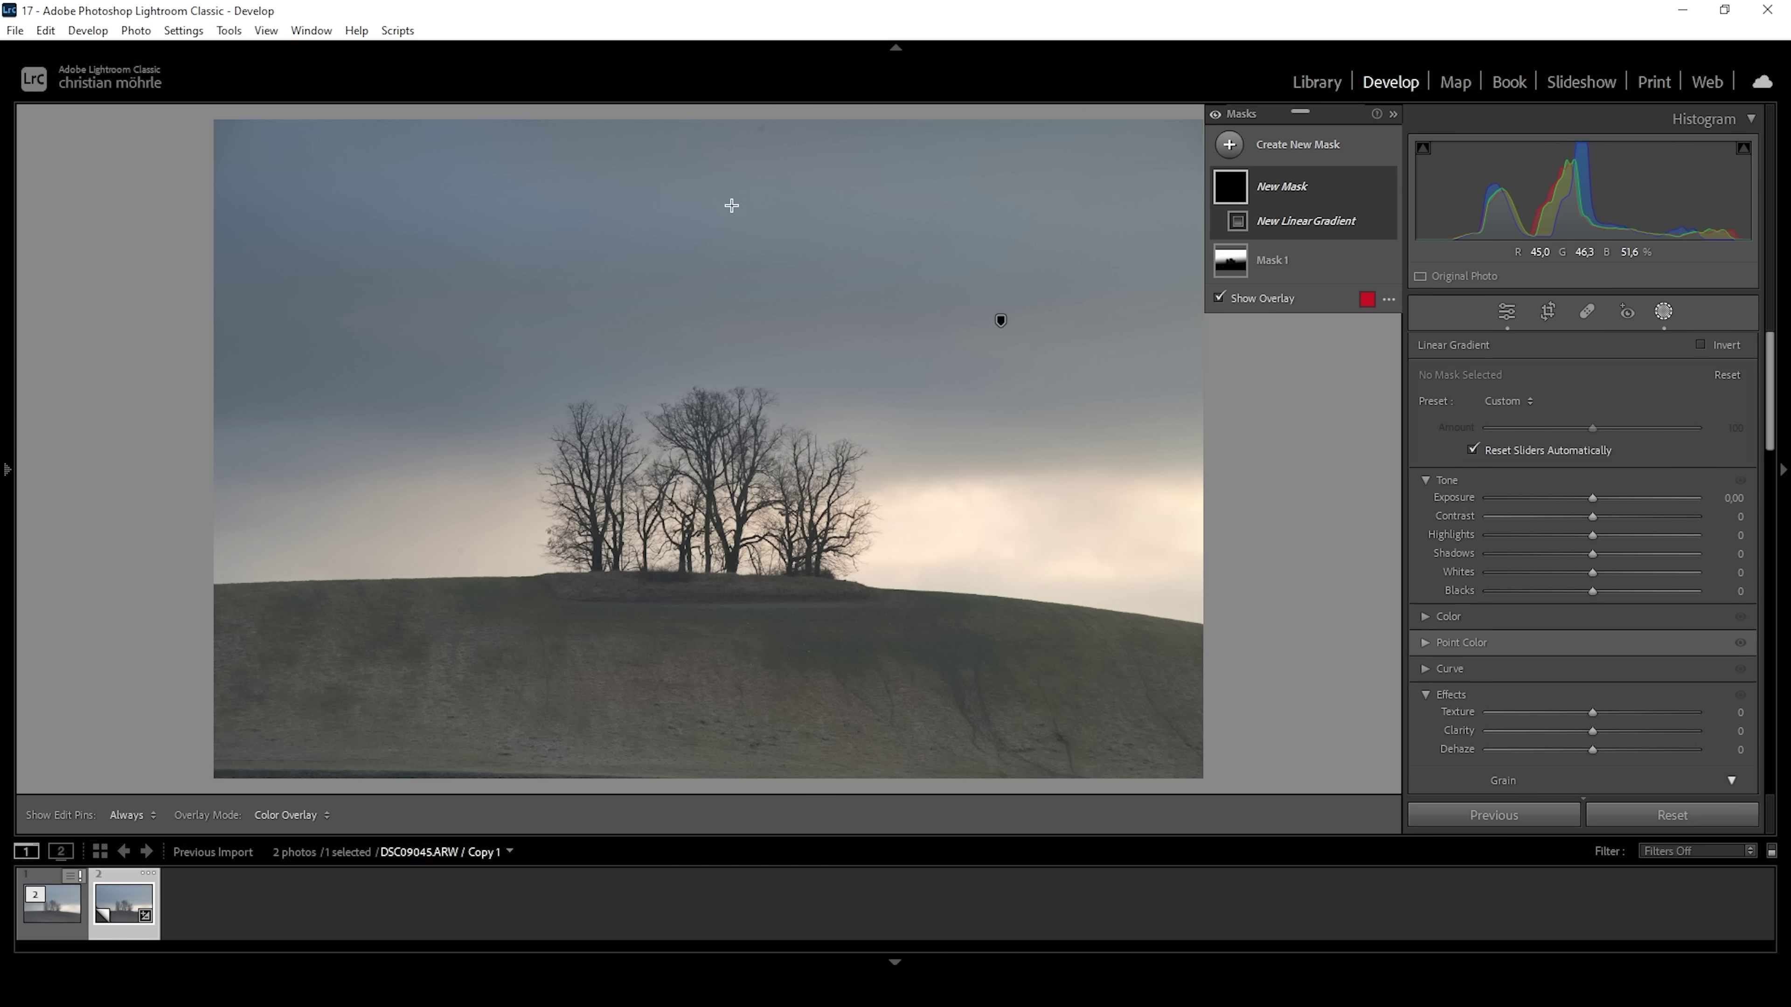
left_click_drag(703, 184, 715, 438)
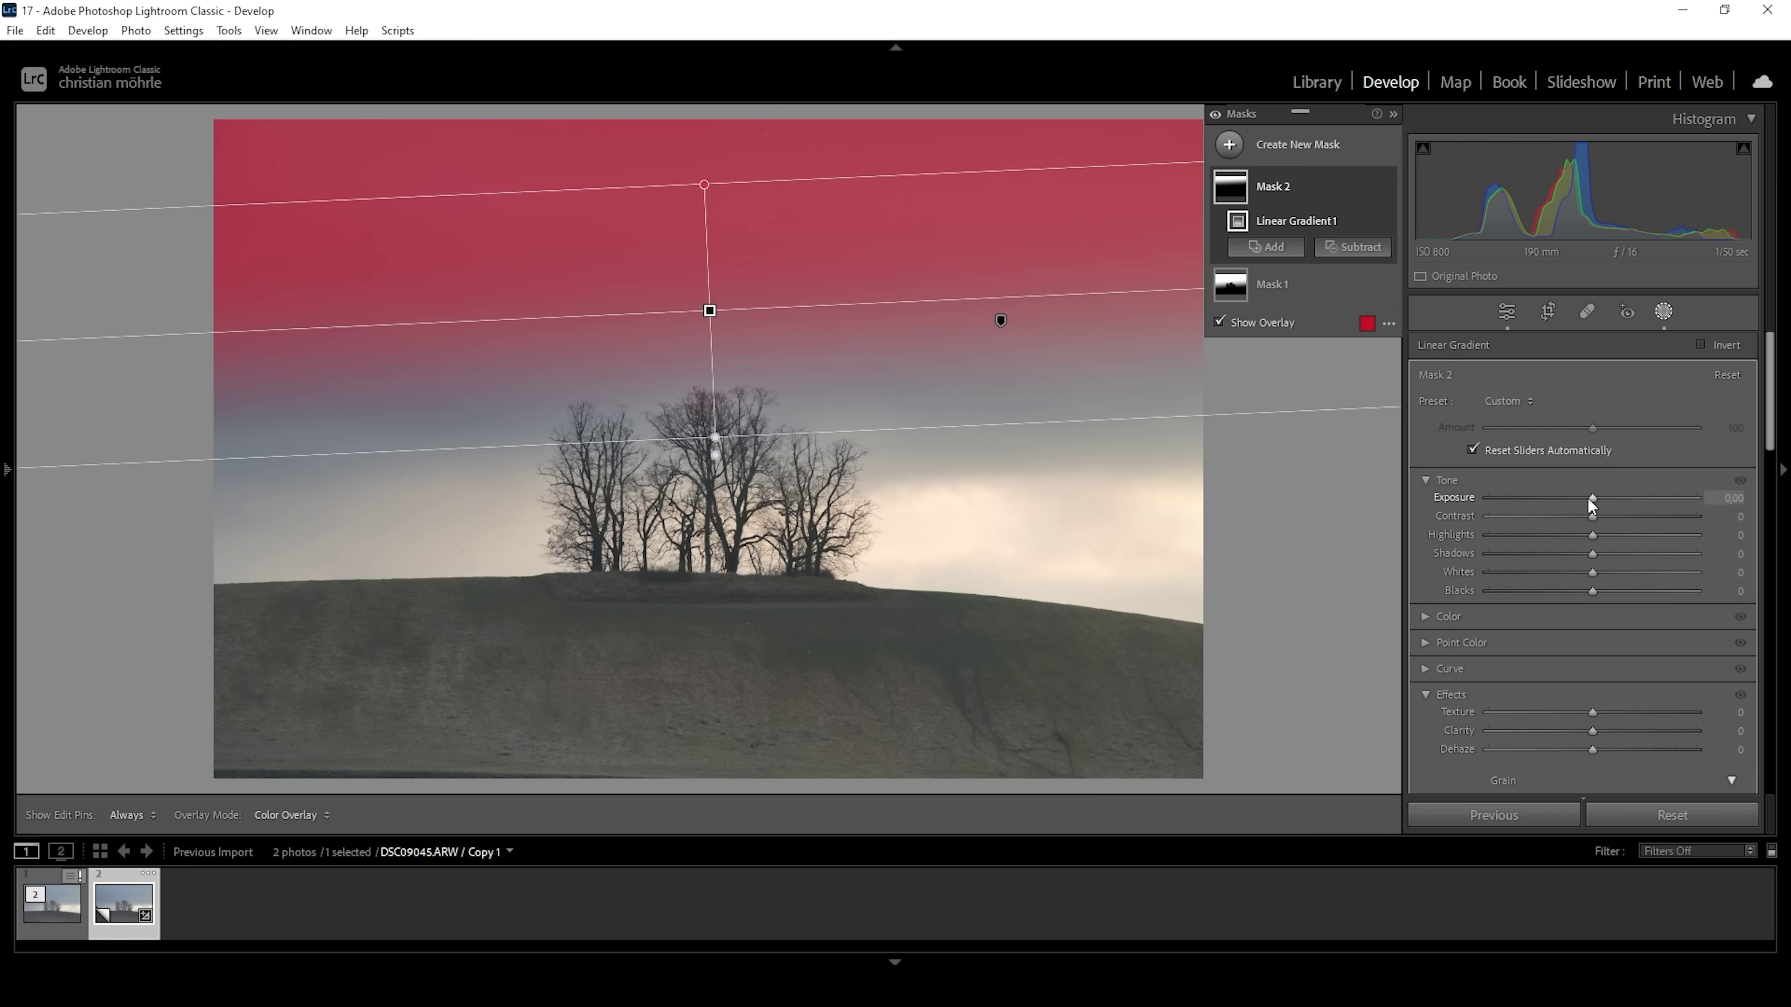
left_click_drag(1588, 497, 1572, 495)
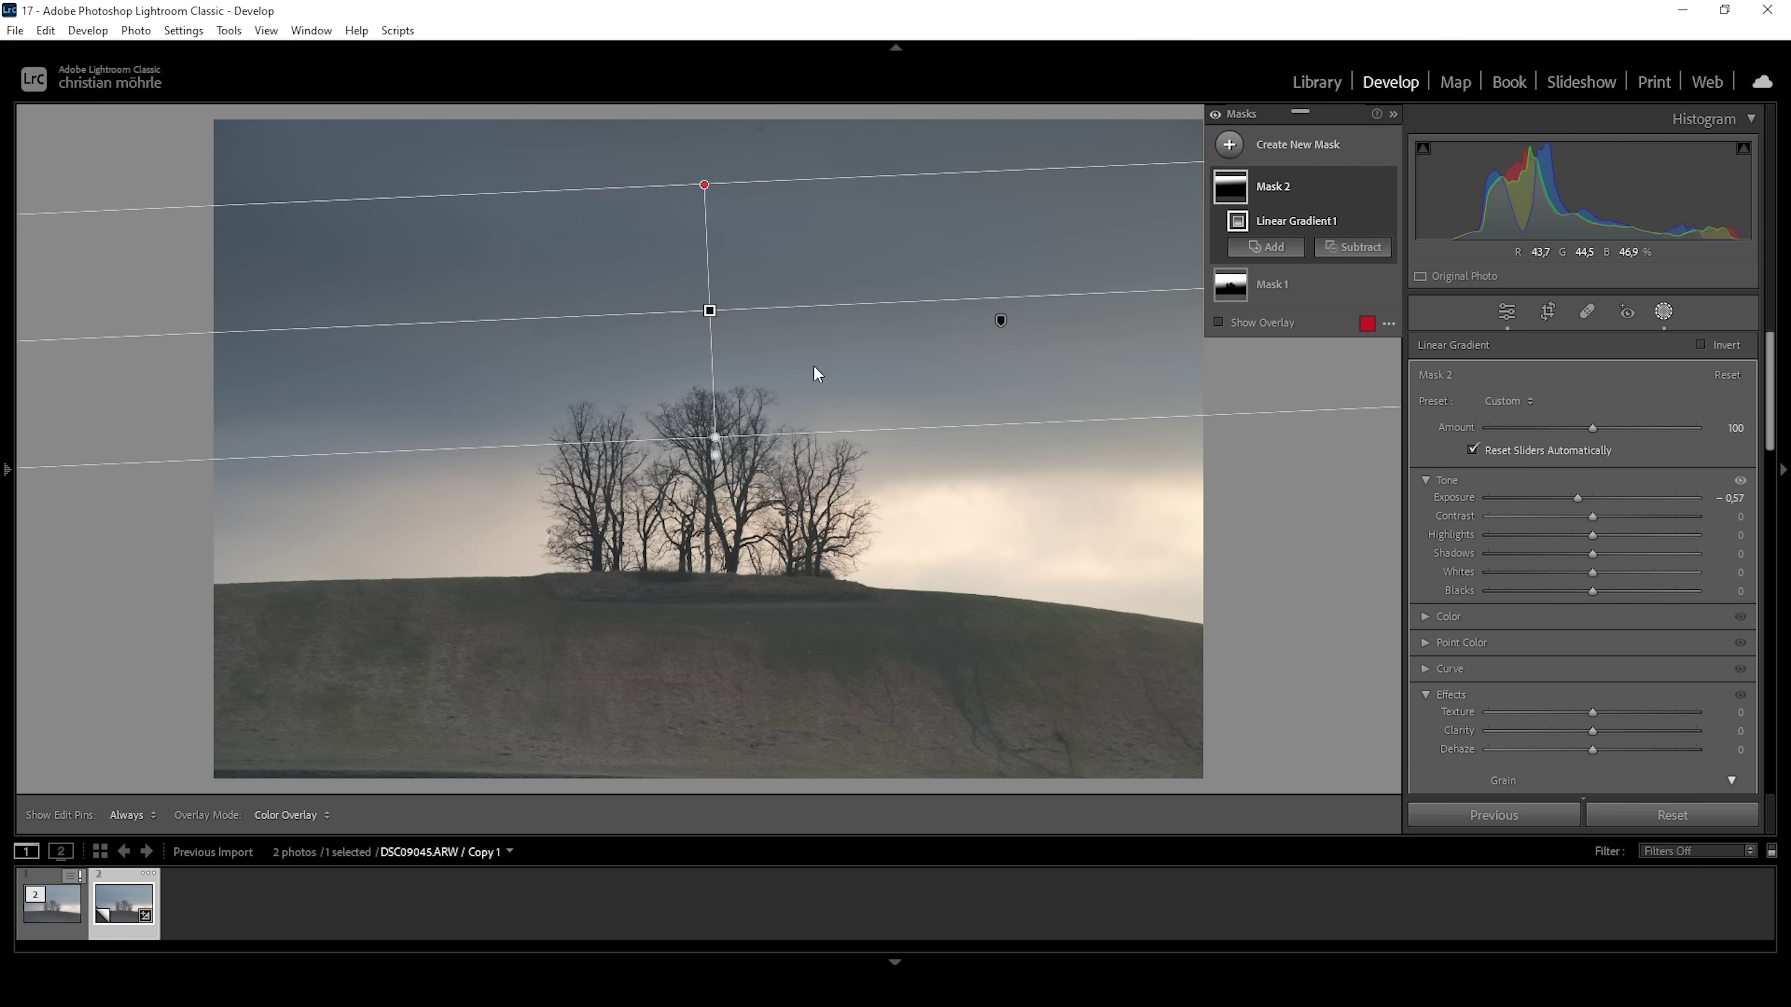
- Raise Mask 2's lower gradient edge and move the whole gradient higher
left_click(1262, 289)
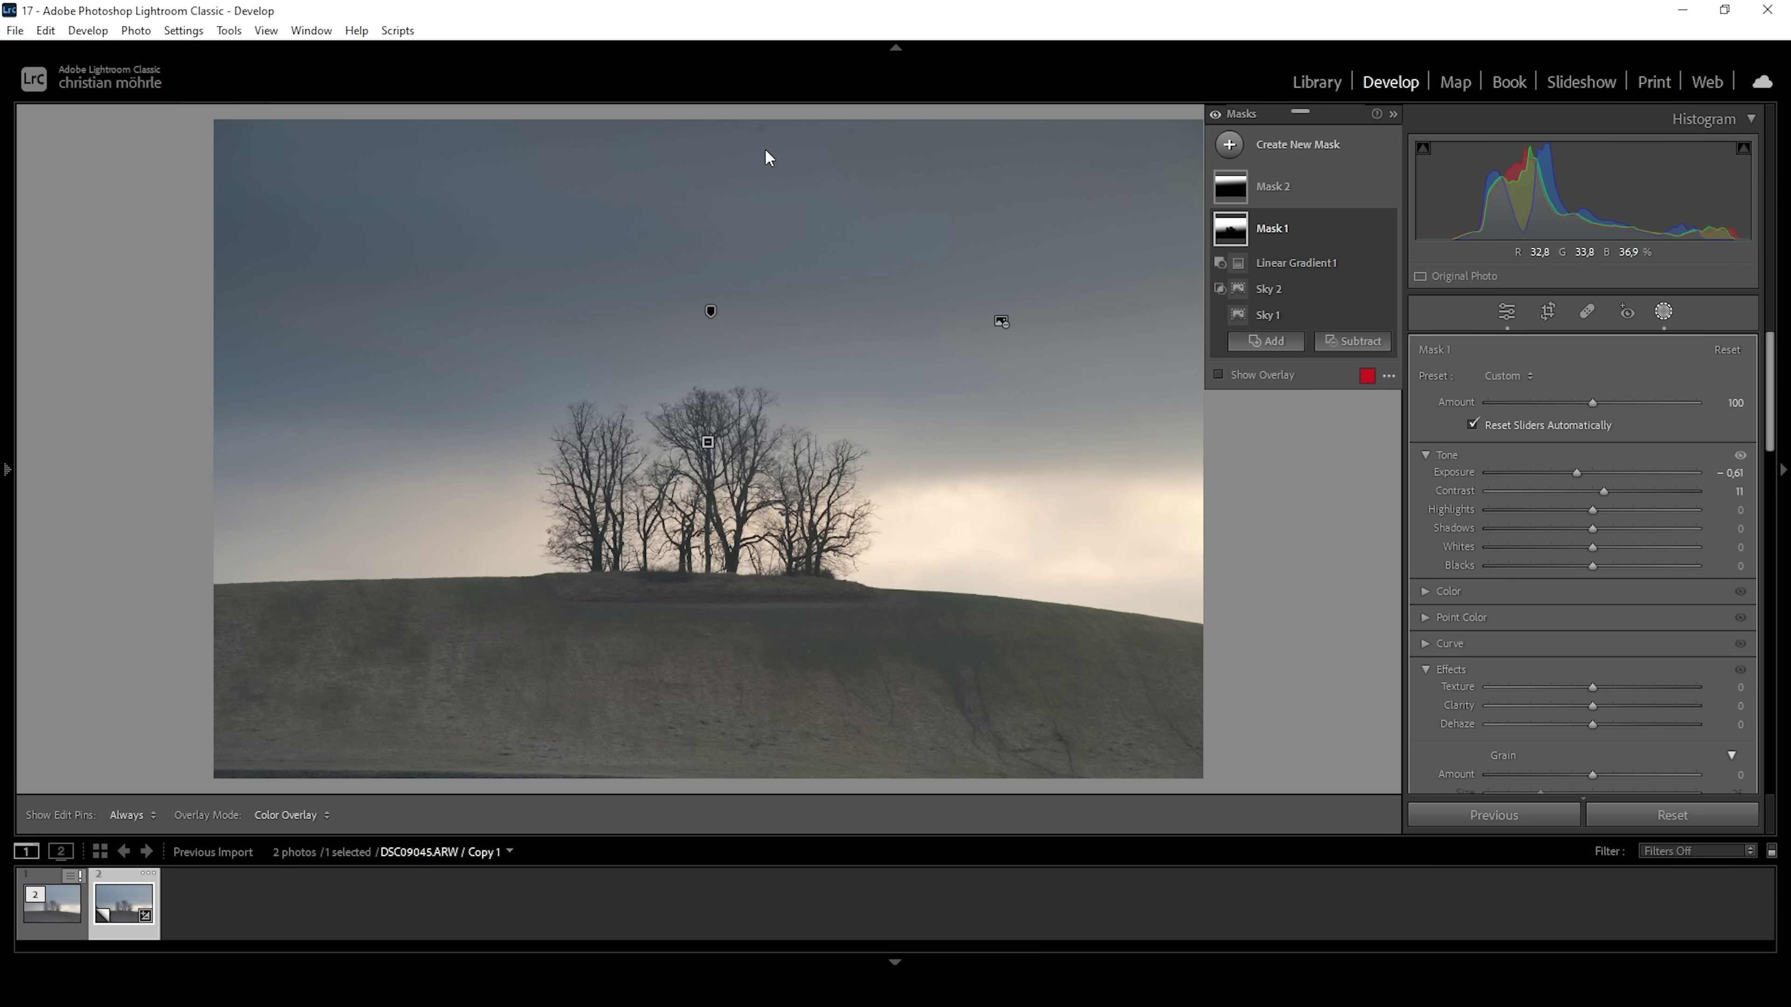
left_click(1267, 182)
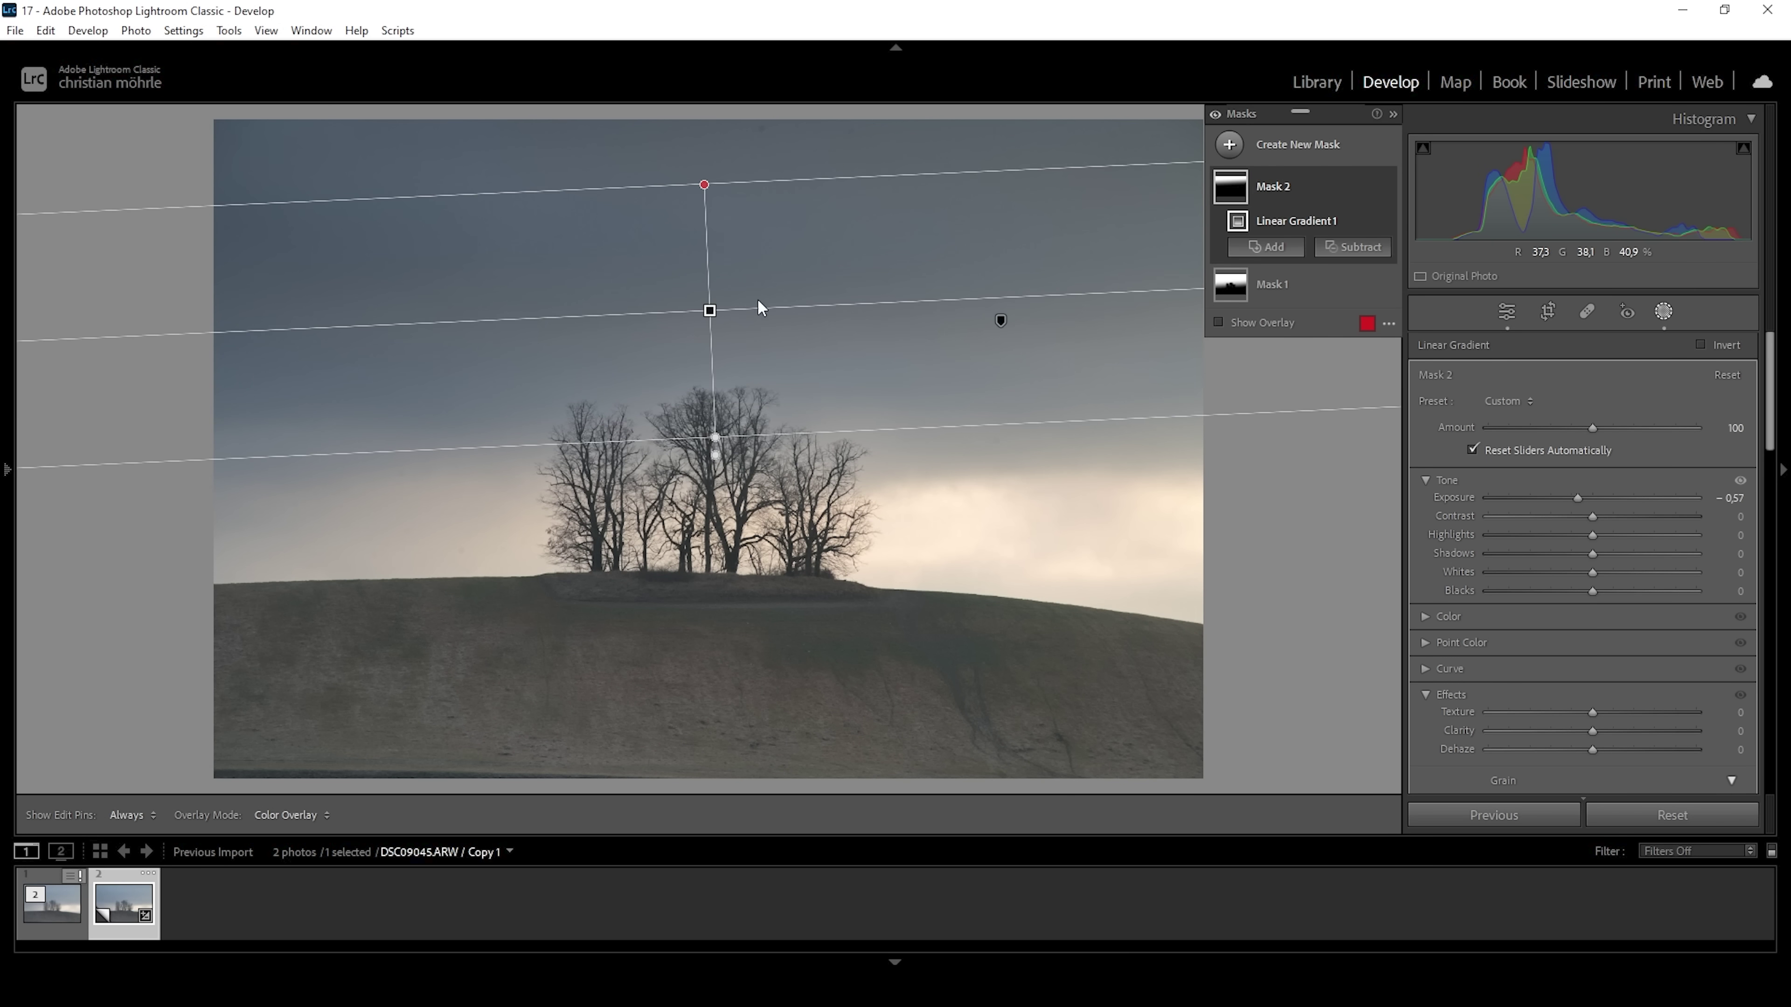
left_click_drag(716, 432, 712, 384)
left_click_drag(707, 282, 708, 263)
left_click_drag(713, 362, 711, 352)
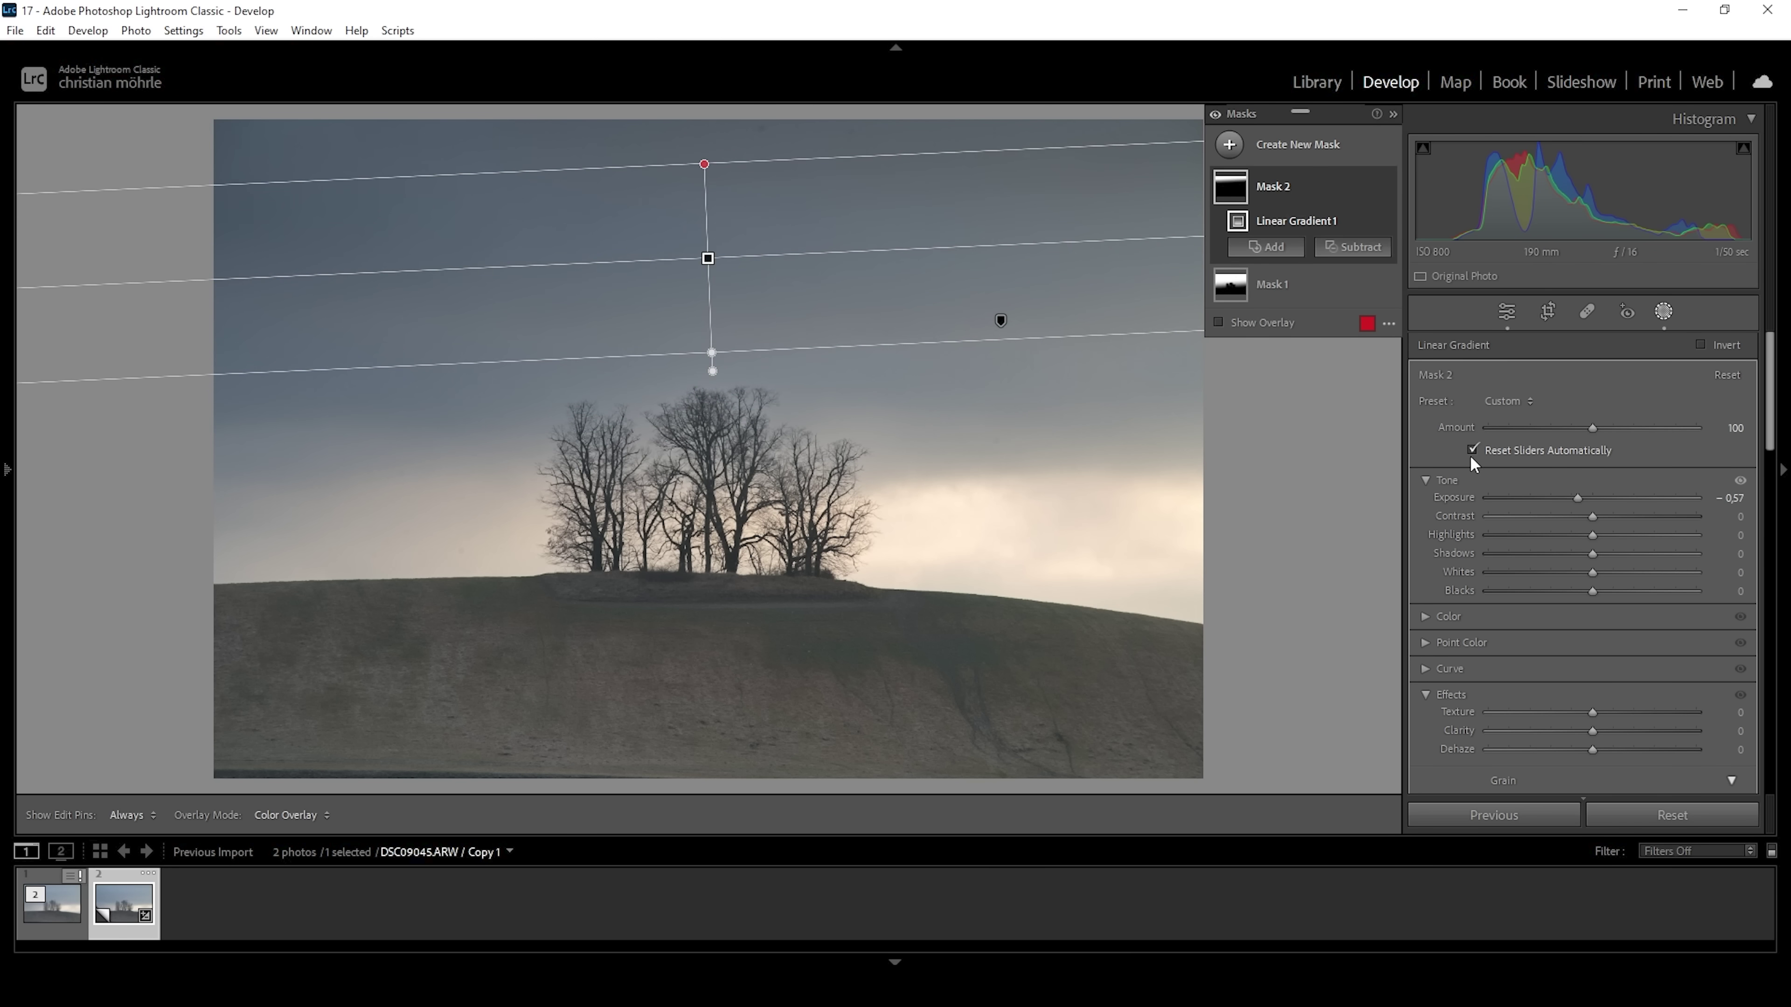
- Create Mask 3 from Select Sky, subtracting an inverted second sky selection
left_click(1228, 145)
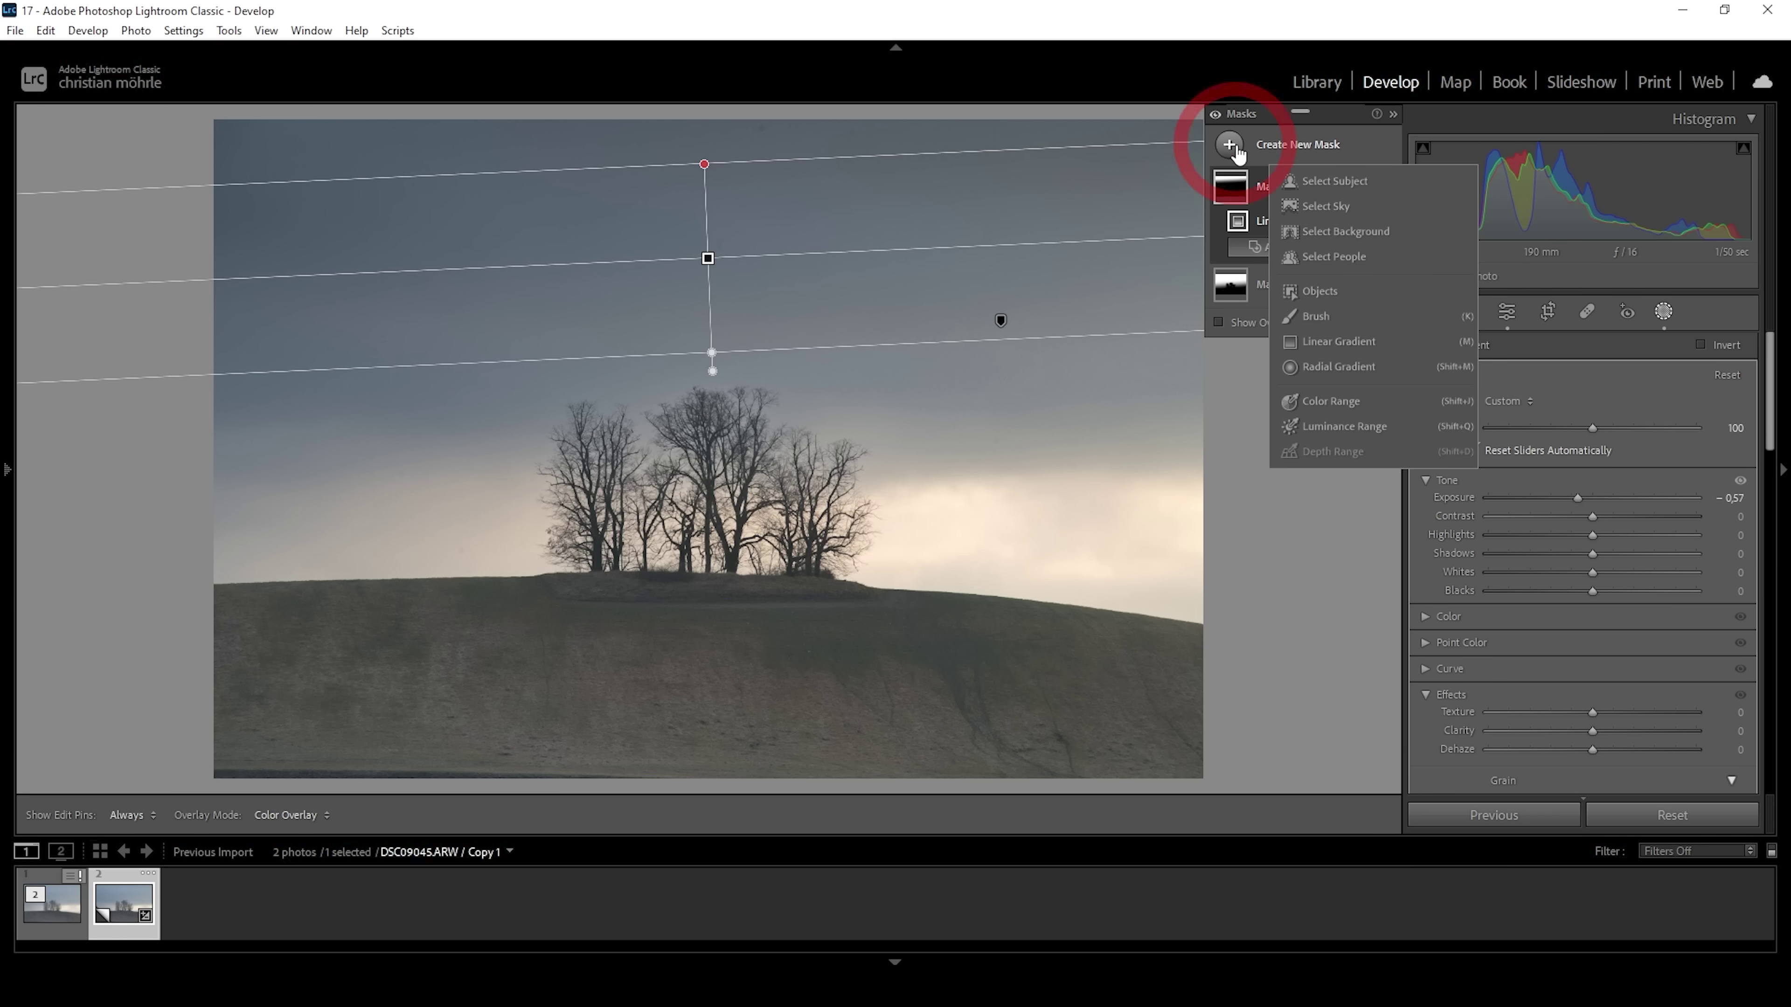
left_click(1312, 203)
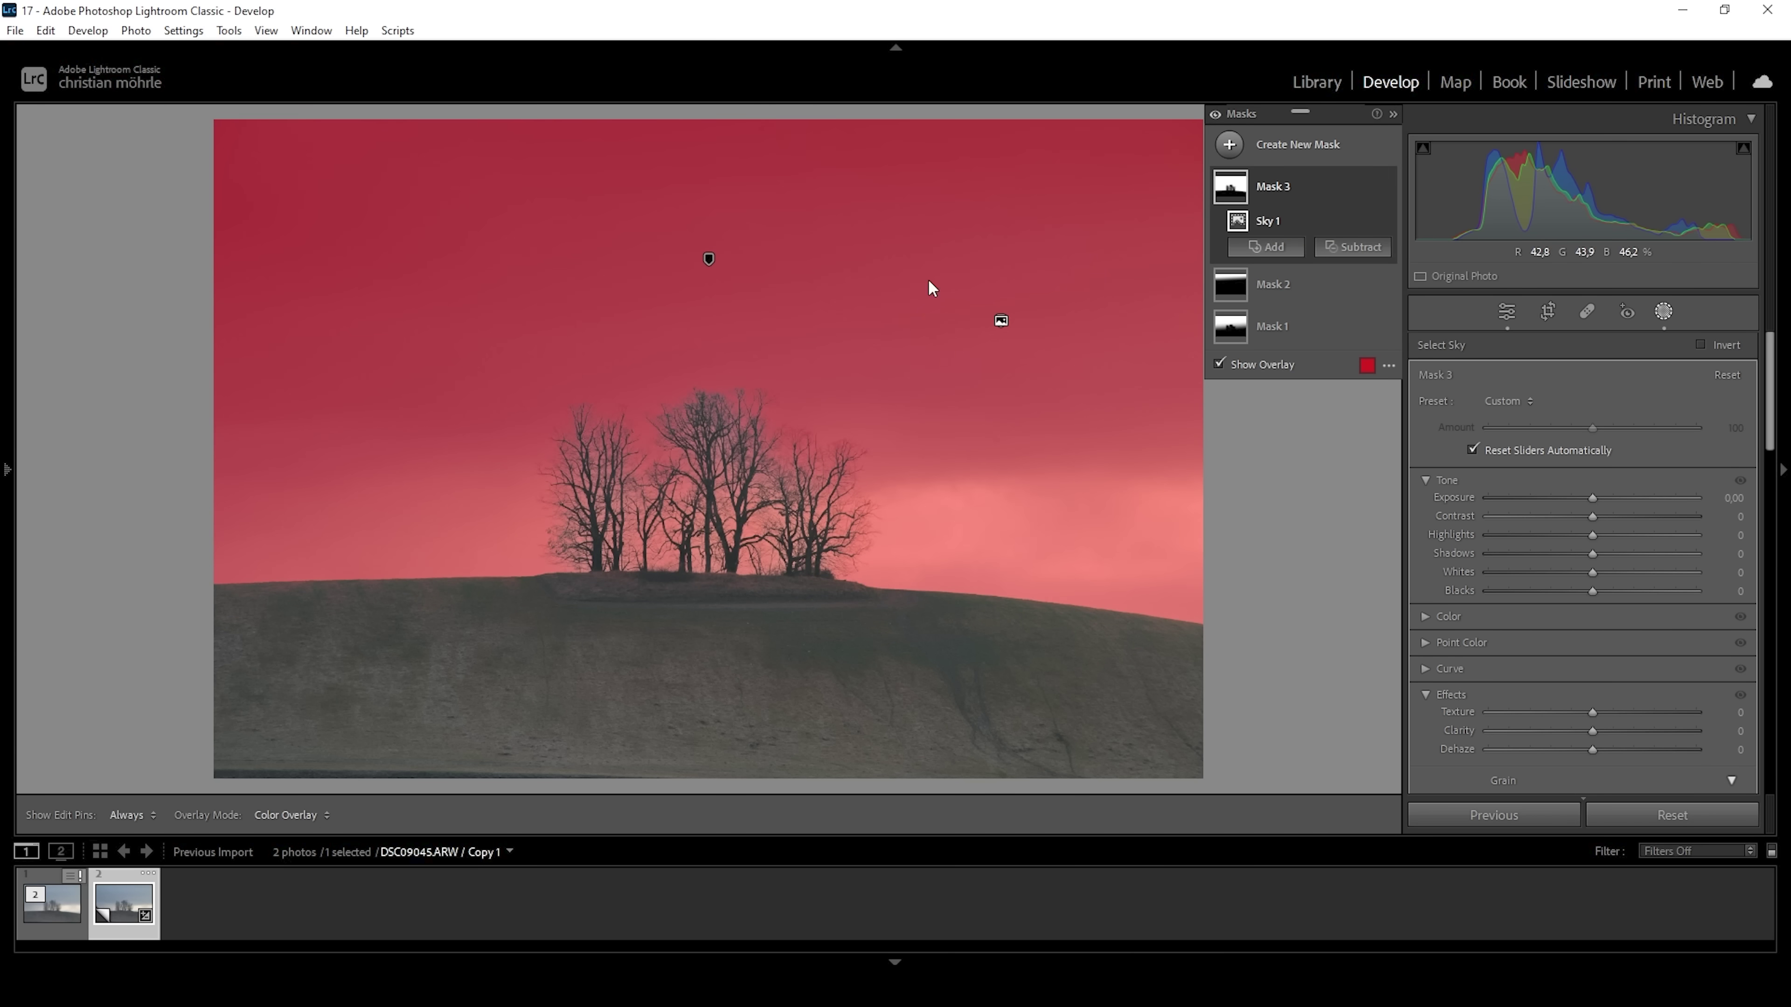
left_click(1372, 255)
left_click(1368, 315)
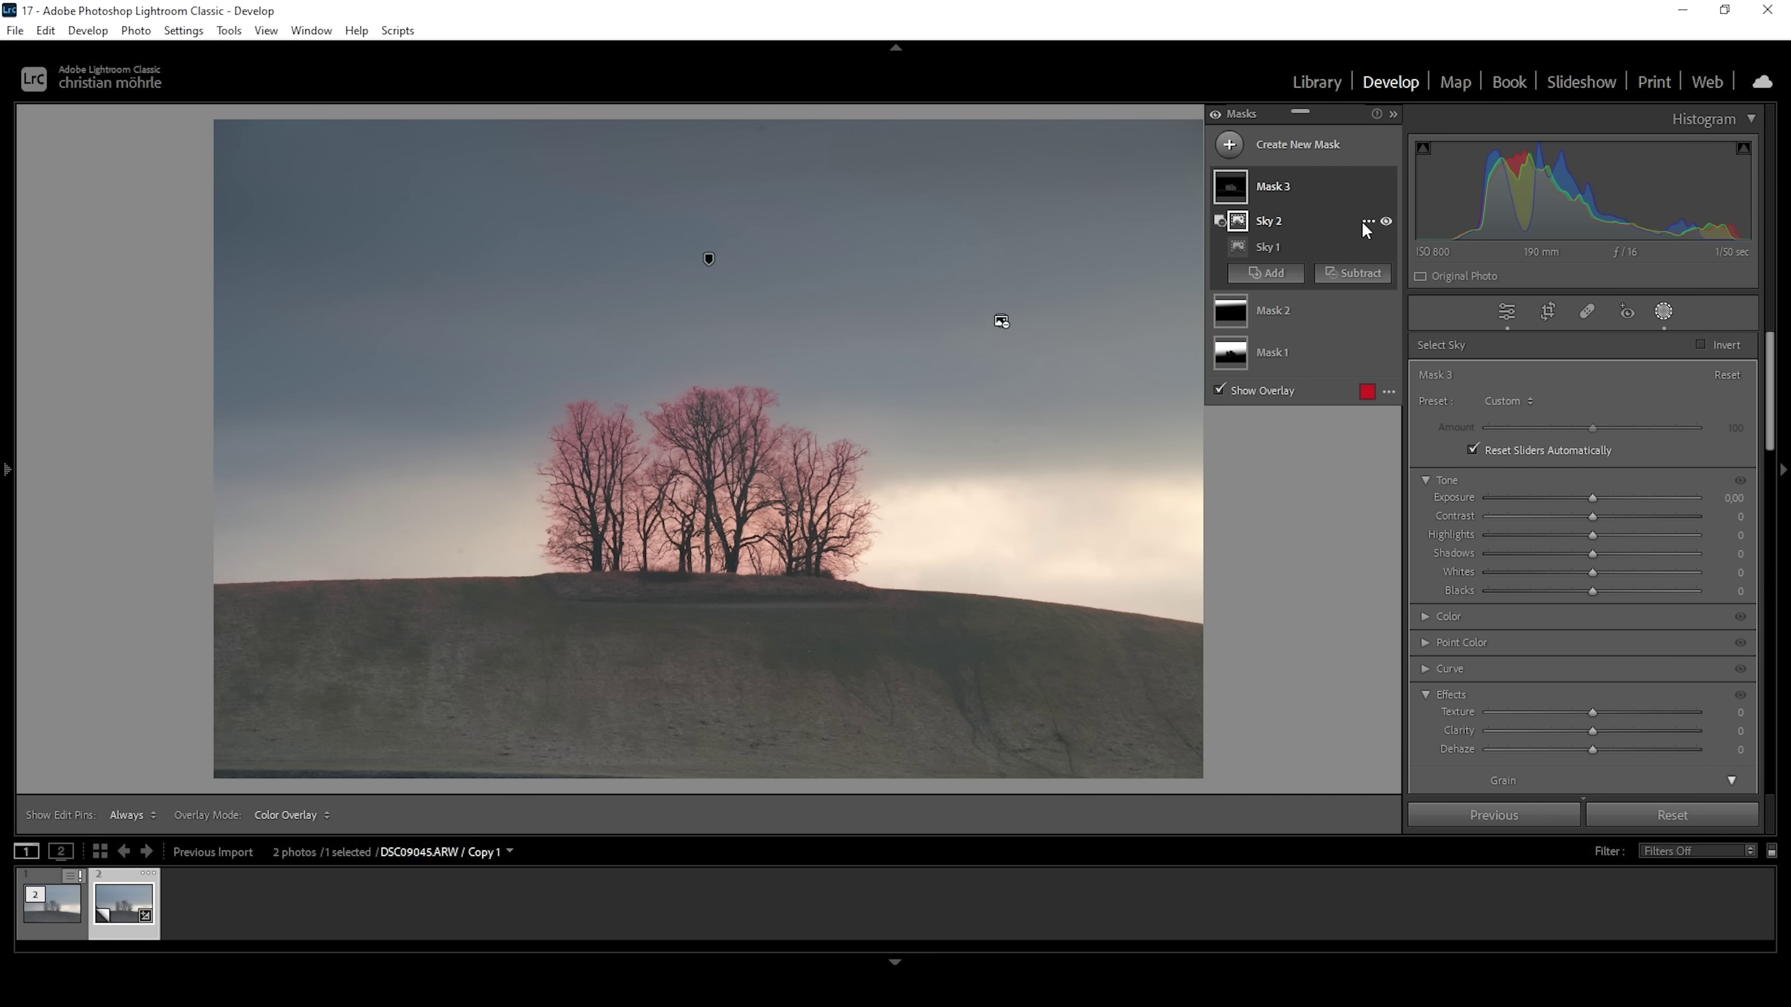
left_click(1368, 222)
left_click(1438, 283)
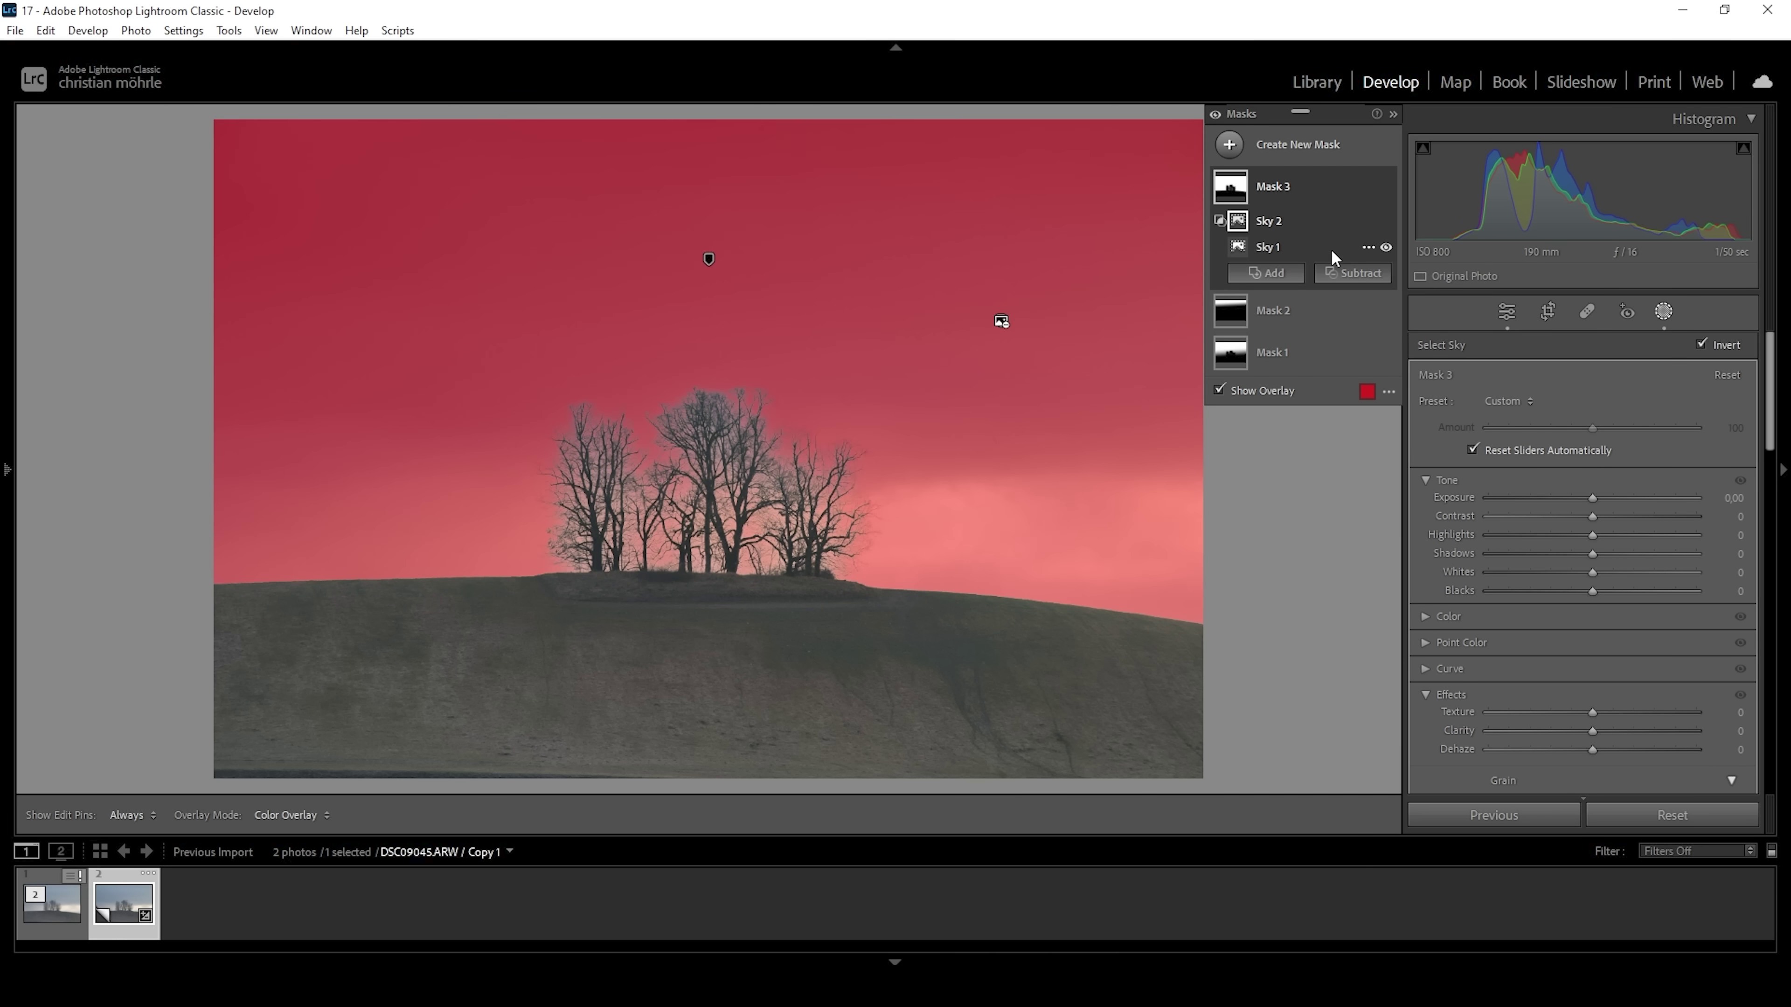
- Subtract a linear gradient from Mask 3 so it fades before the horizon
left_click(1357, 273)
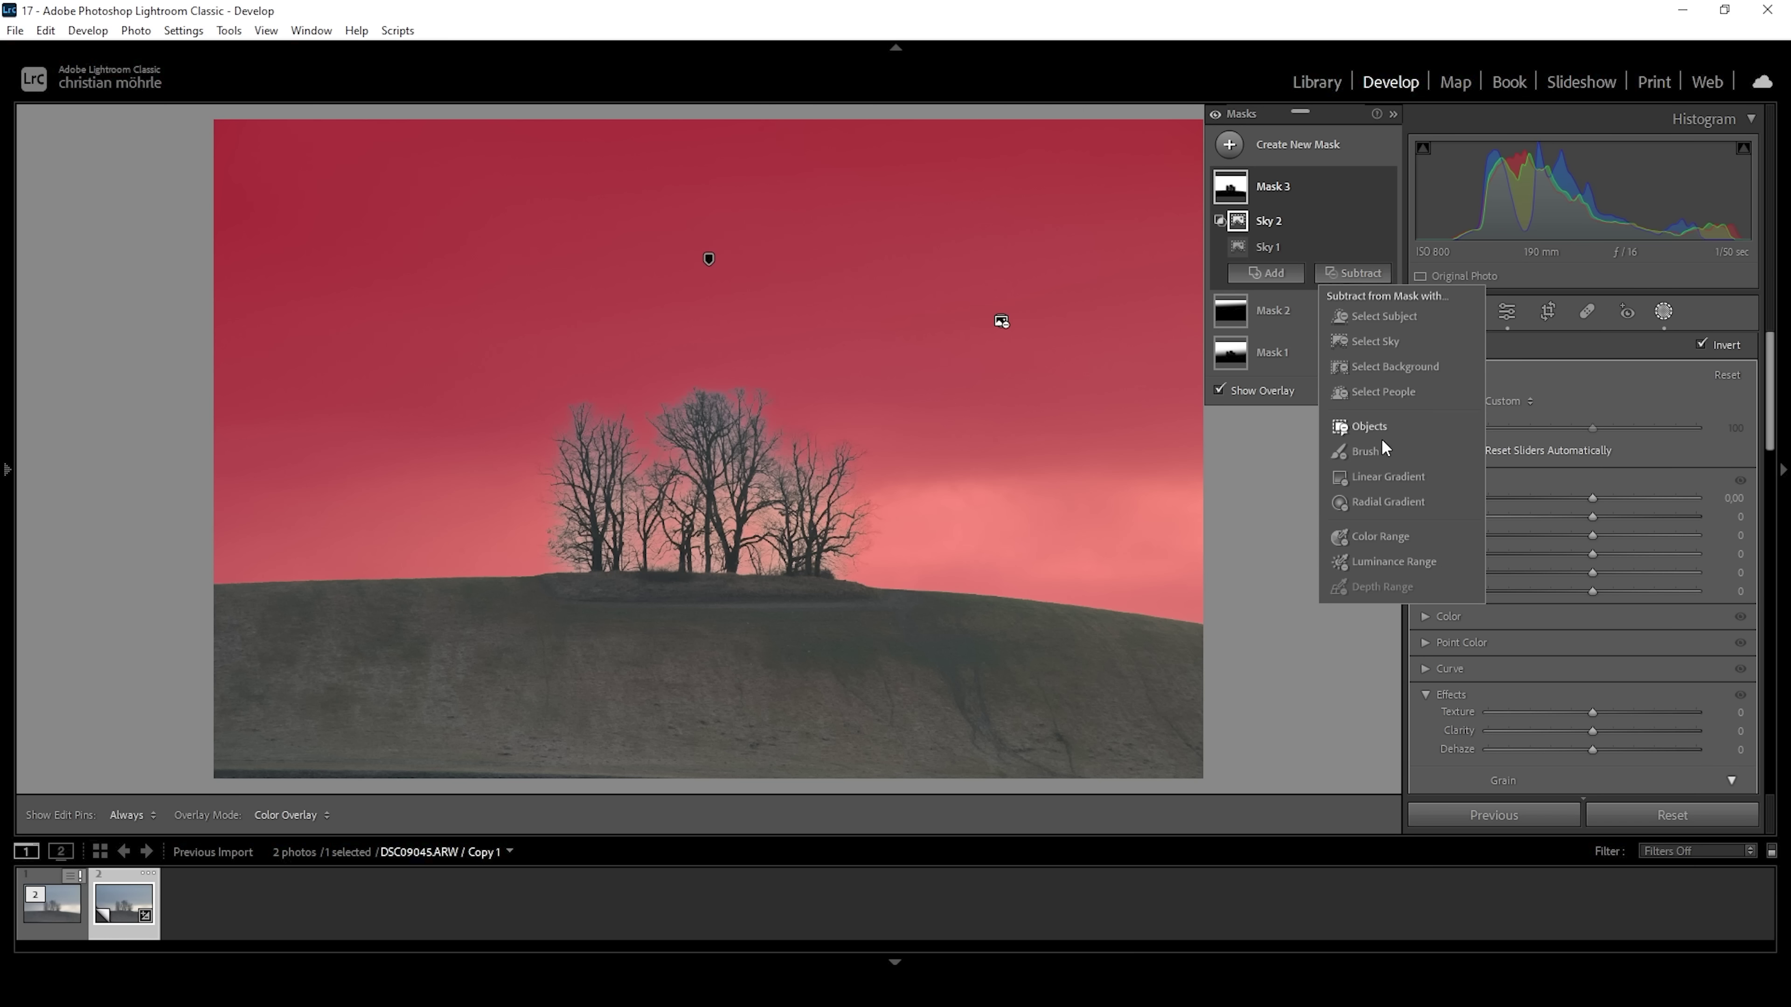
left_click(1386, 477)
left_click_drag(729, 494, 722, 165)
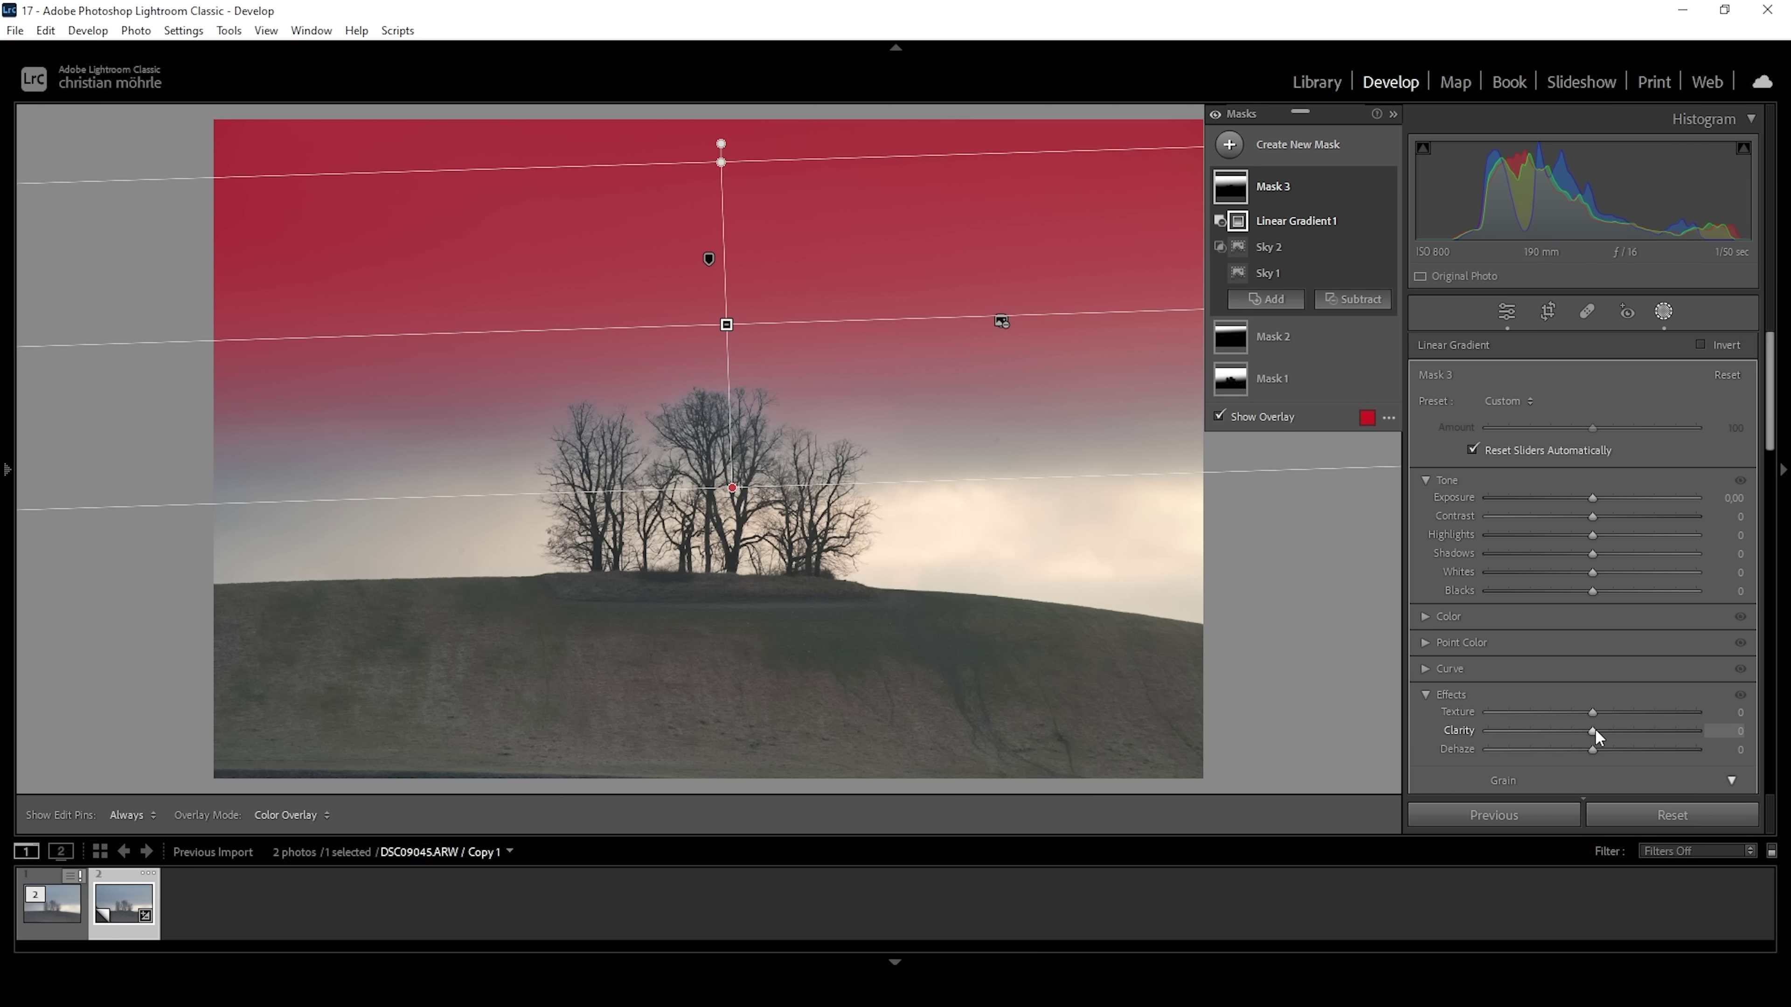
- Set Mask 3's Clarity to 100 and Texture to -13
left_click_drag(1595, 728, 1706, 732)
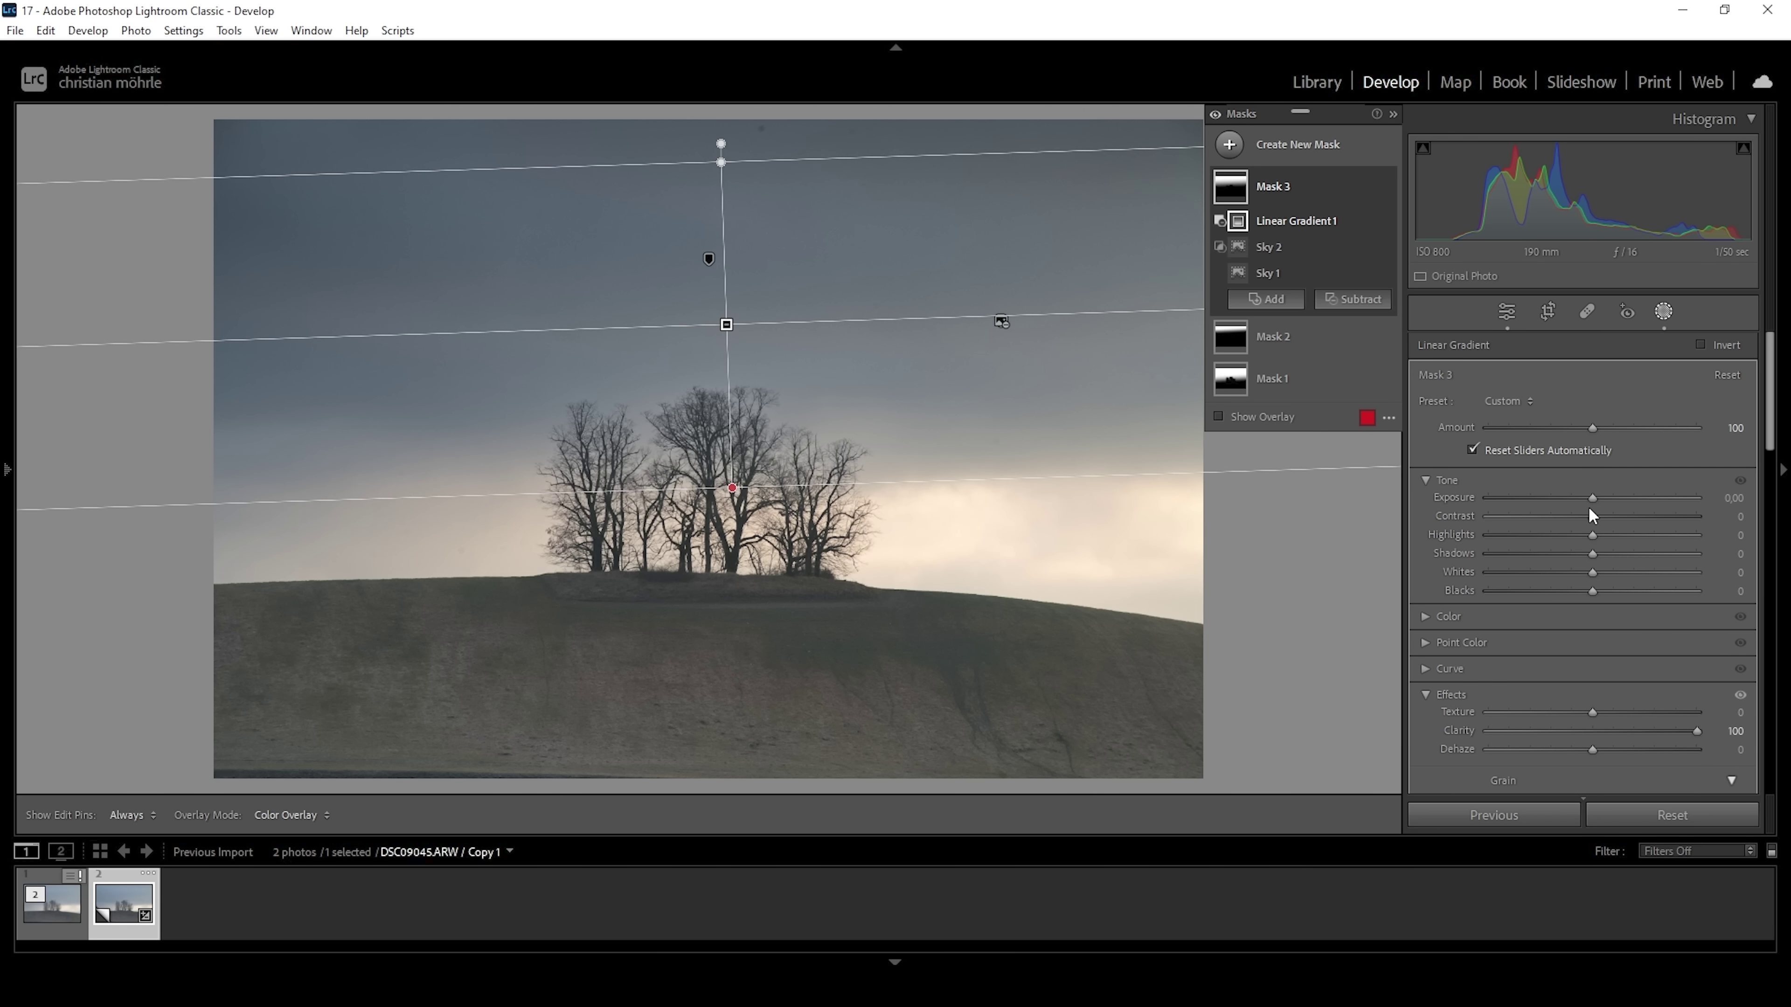
left_click_drag(1593, 711, 1577, 710)
left_click_drag(1576, 713, 1581, 710)
left_click(1228, 145)
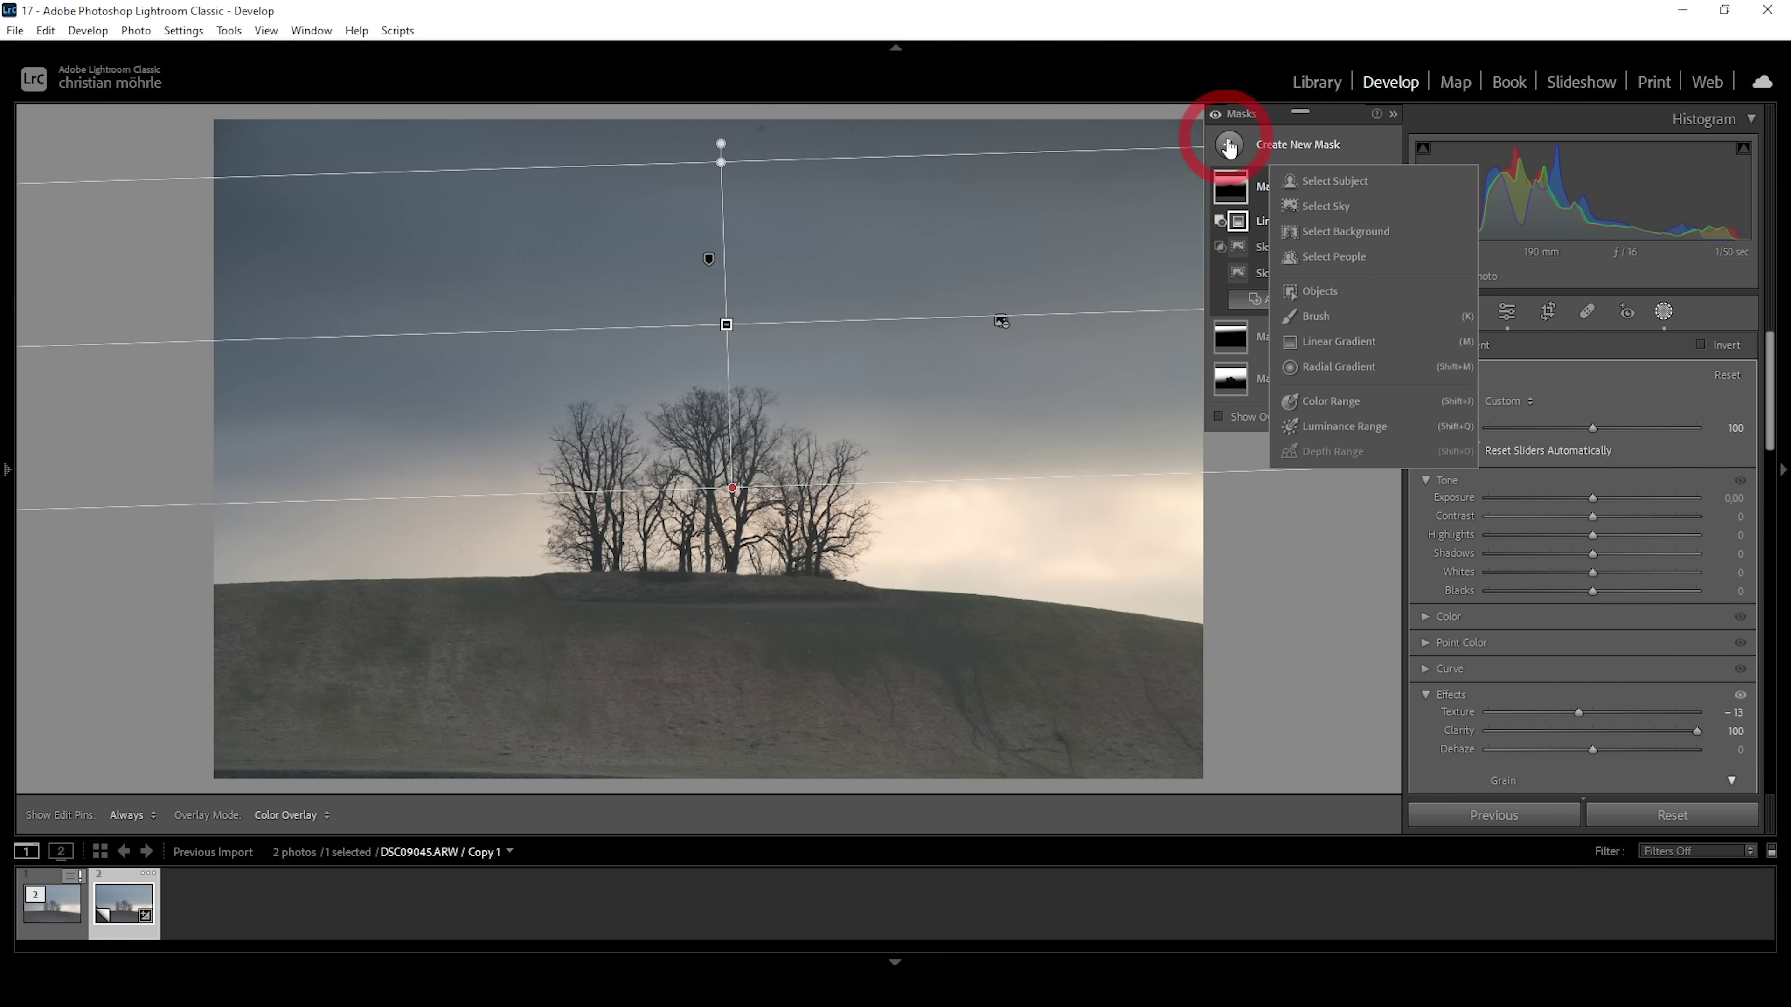
- Add Mask 4, a gradient from the bottom edge toward the hilltop, at Exposure -0.71
left_click(1336, 340)
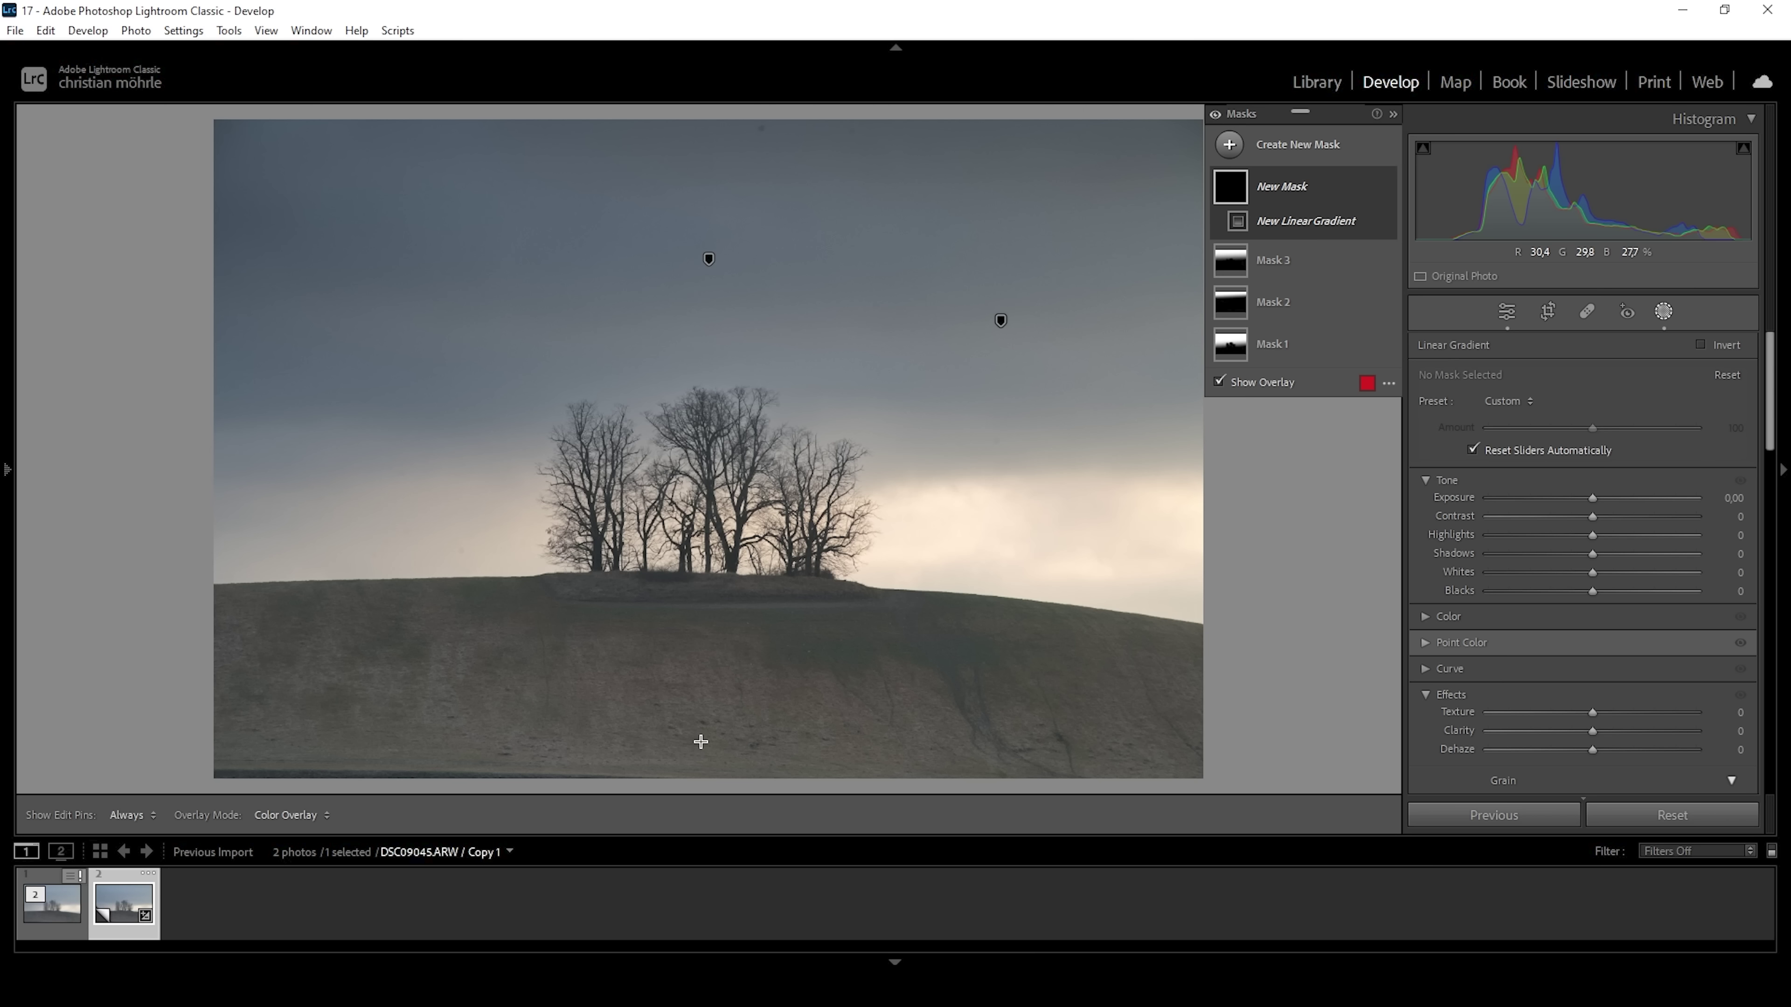
left_click_drag(699, 740, 703, 608)
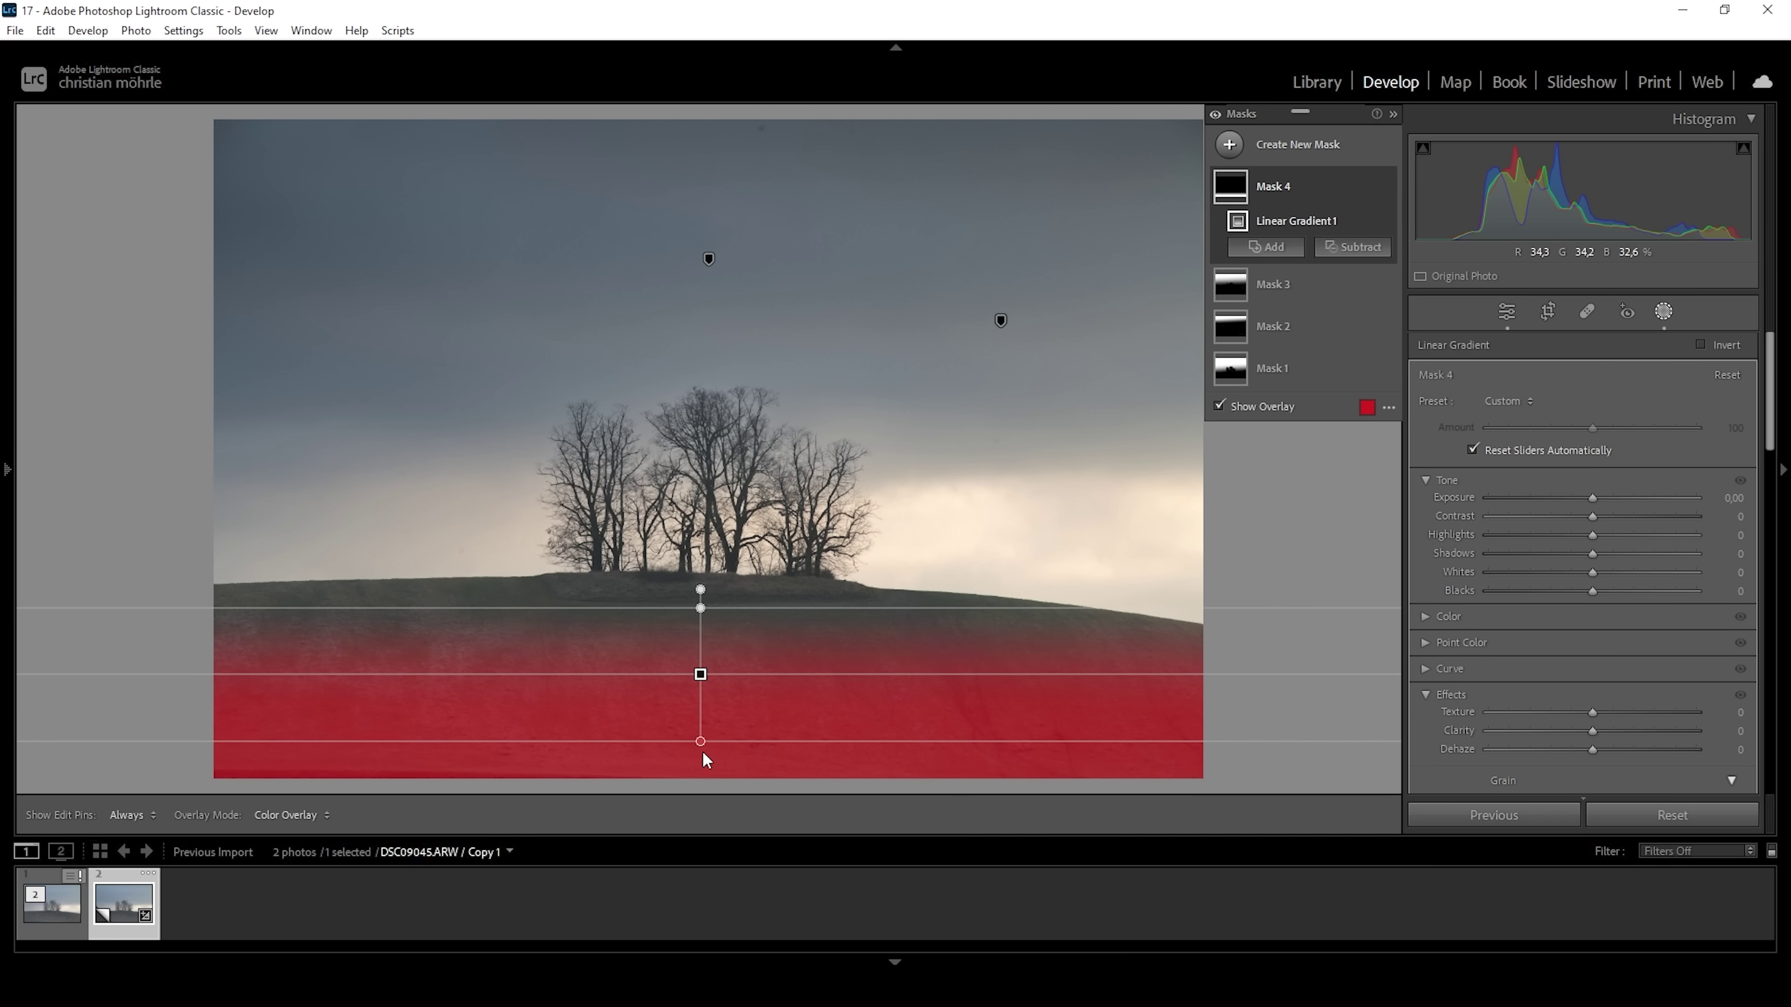
left_click_drag(701, 742, 700, 751)
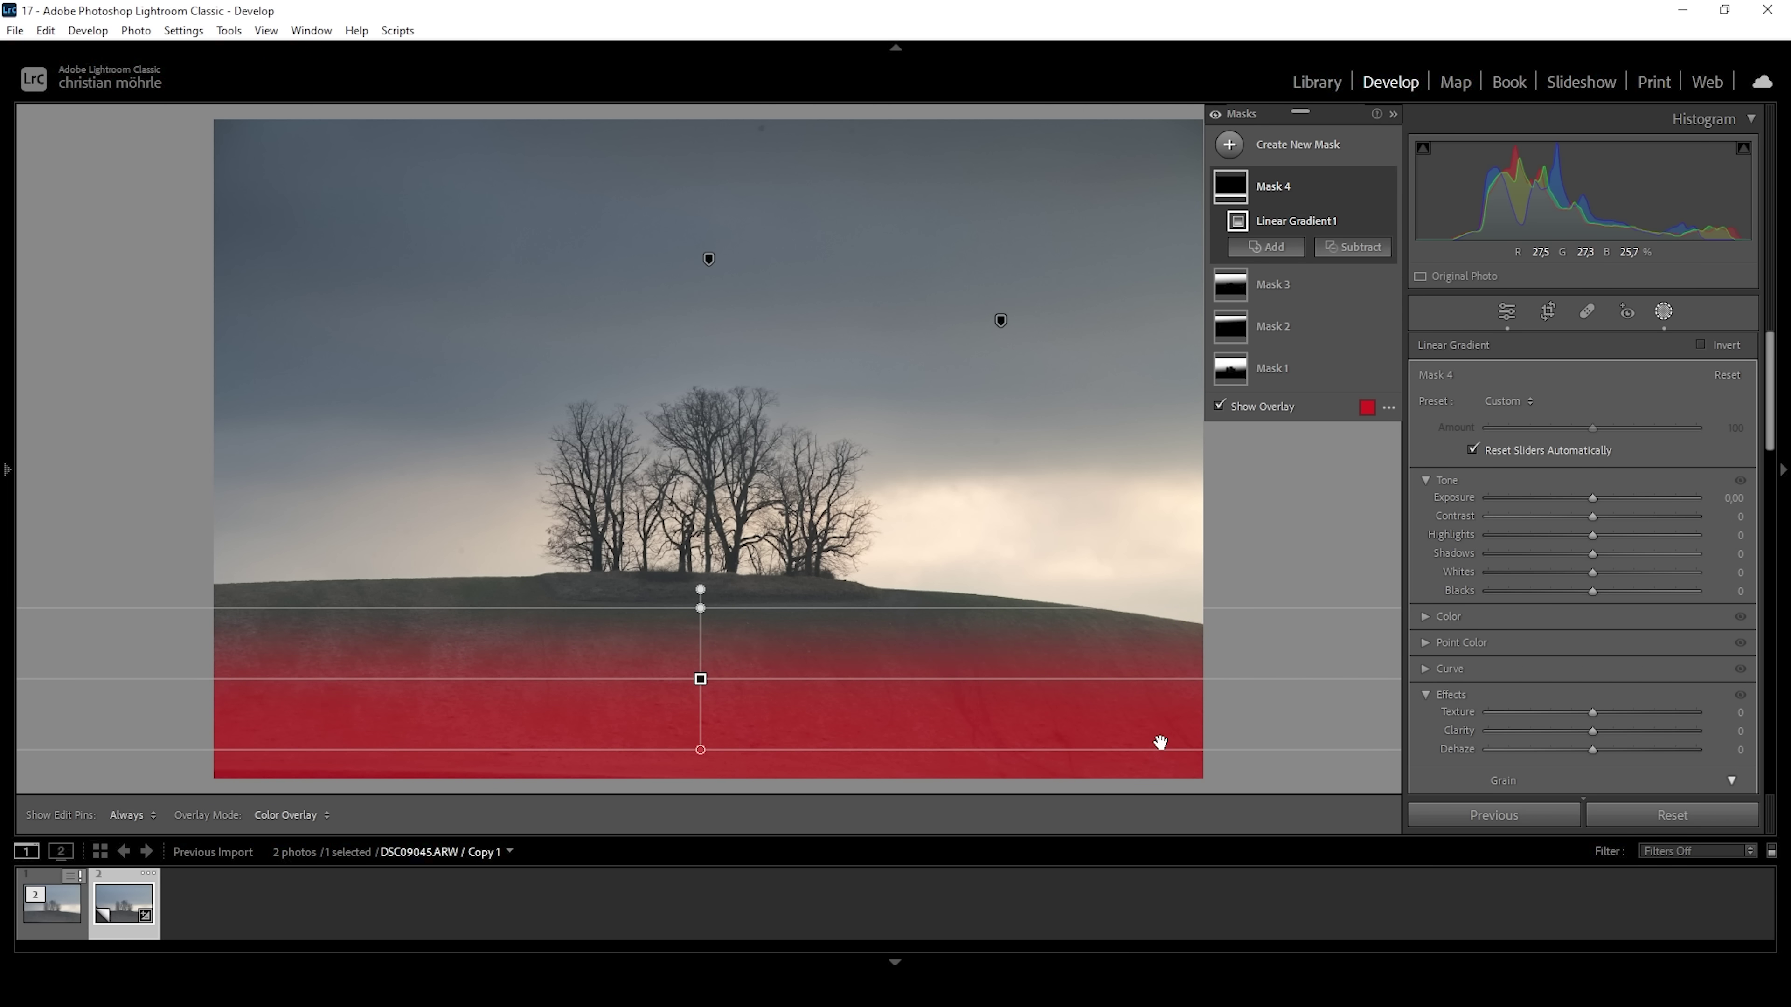
left_click_drag(1592, 497, 1576, 497)
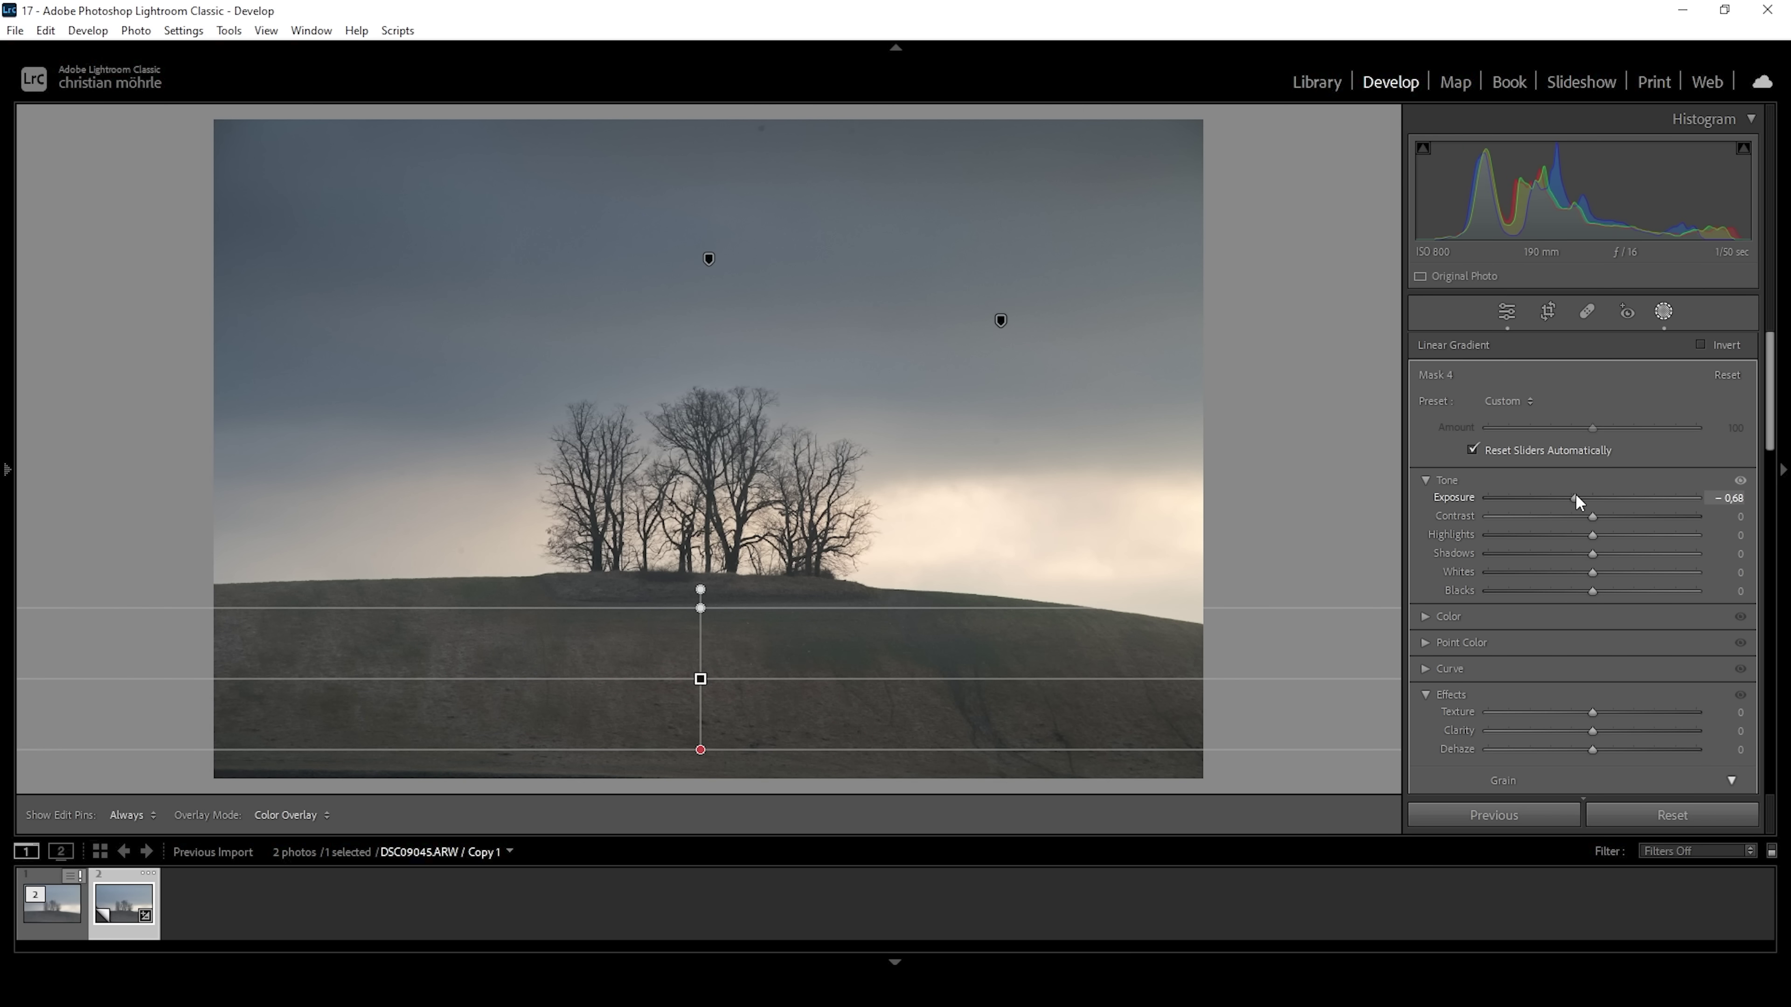
left_click_drag(1574, 494, 1574, 494)
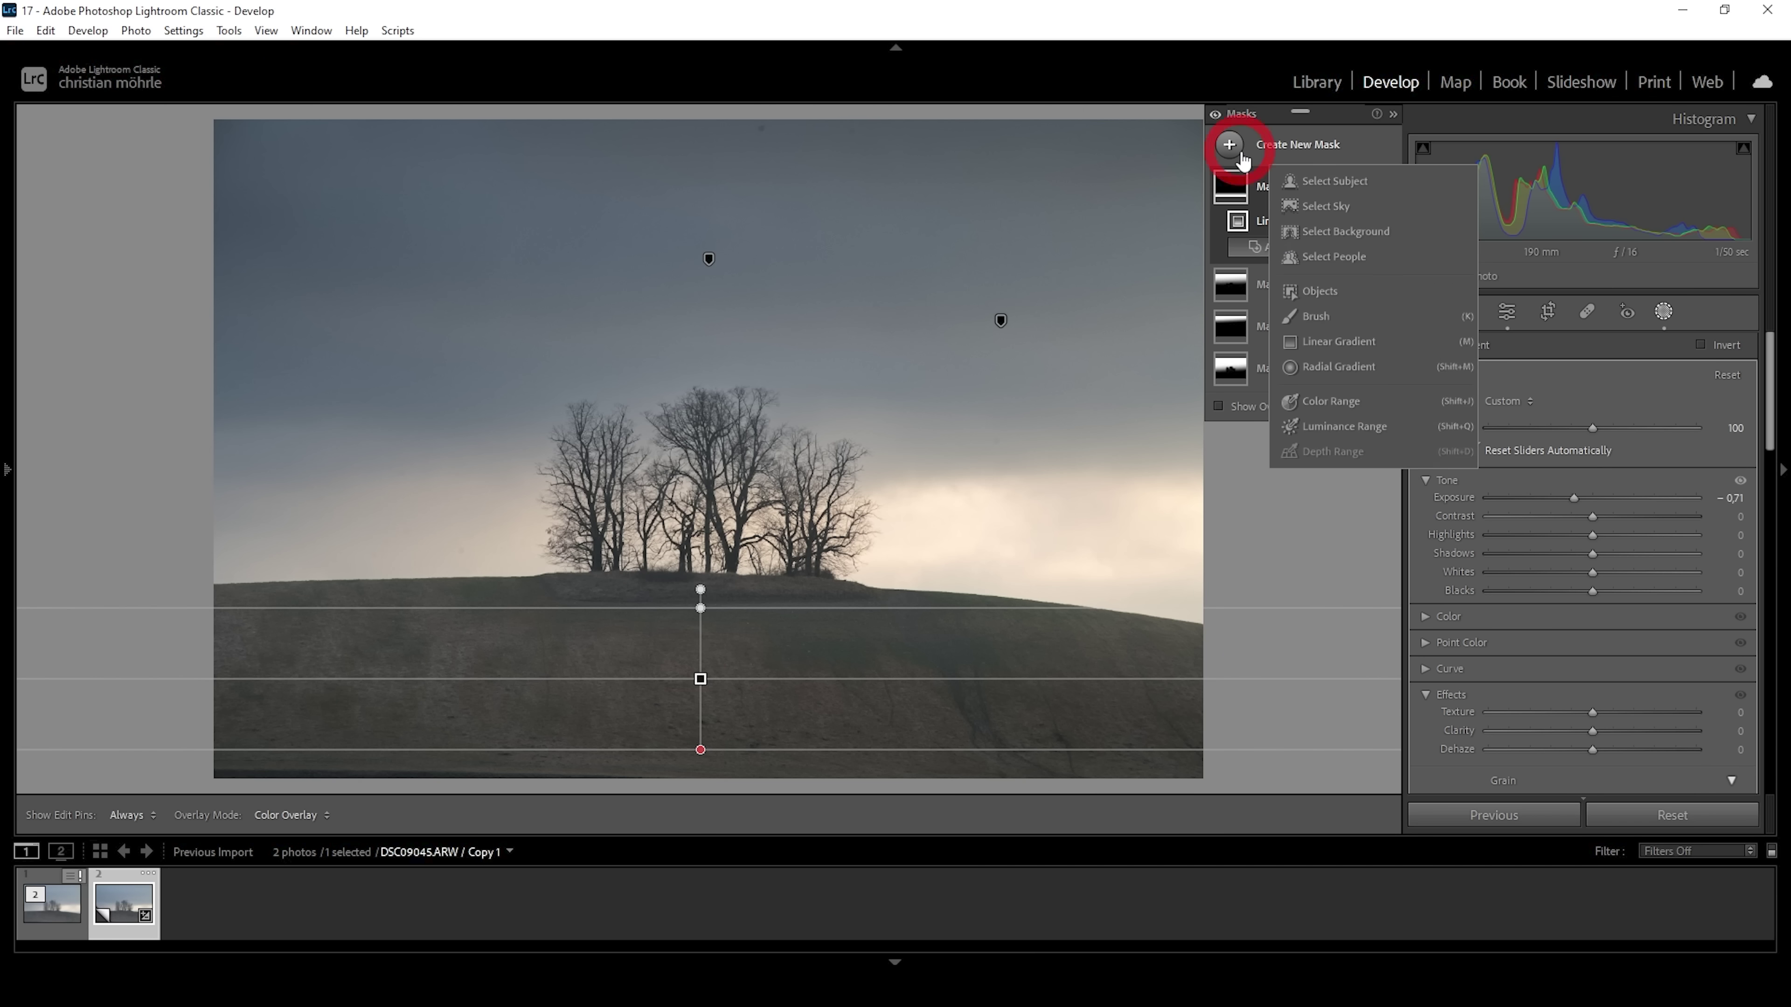
- Draw a radial gradient over the right ridge, tilted along the slope and made taller
left_click(1371, 365)
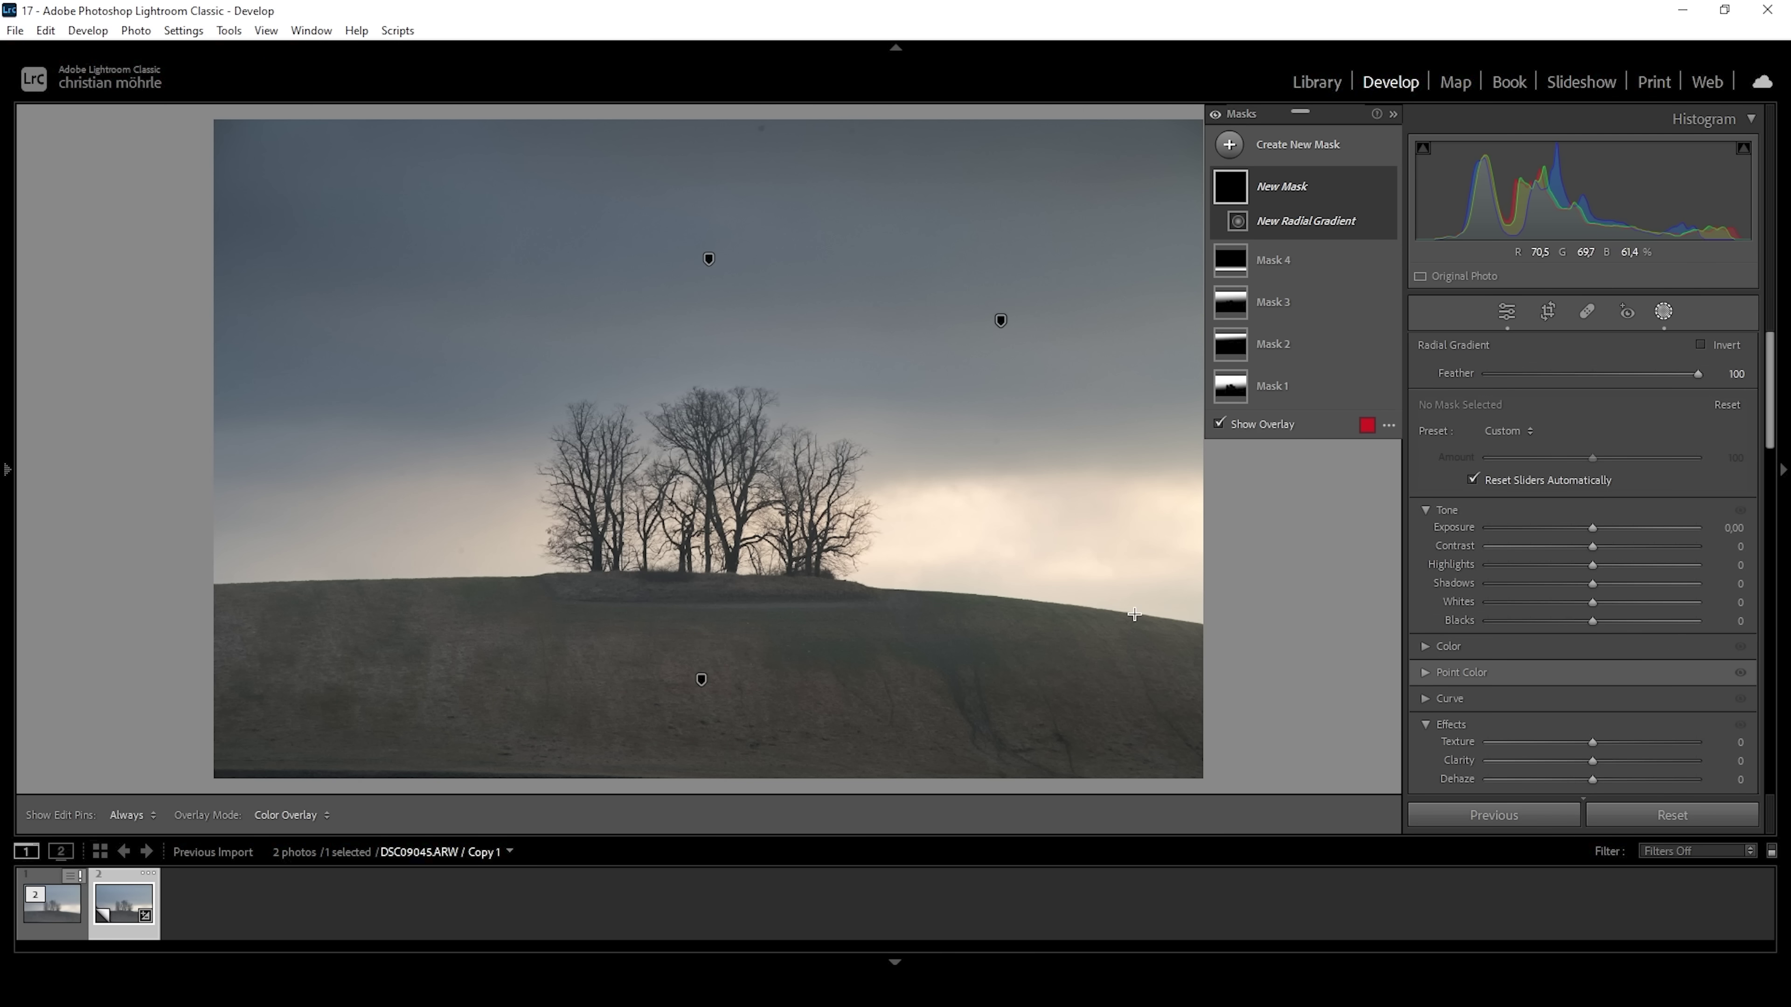
left_click_drag(1126, 588, 1324, 604)
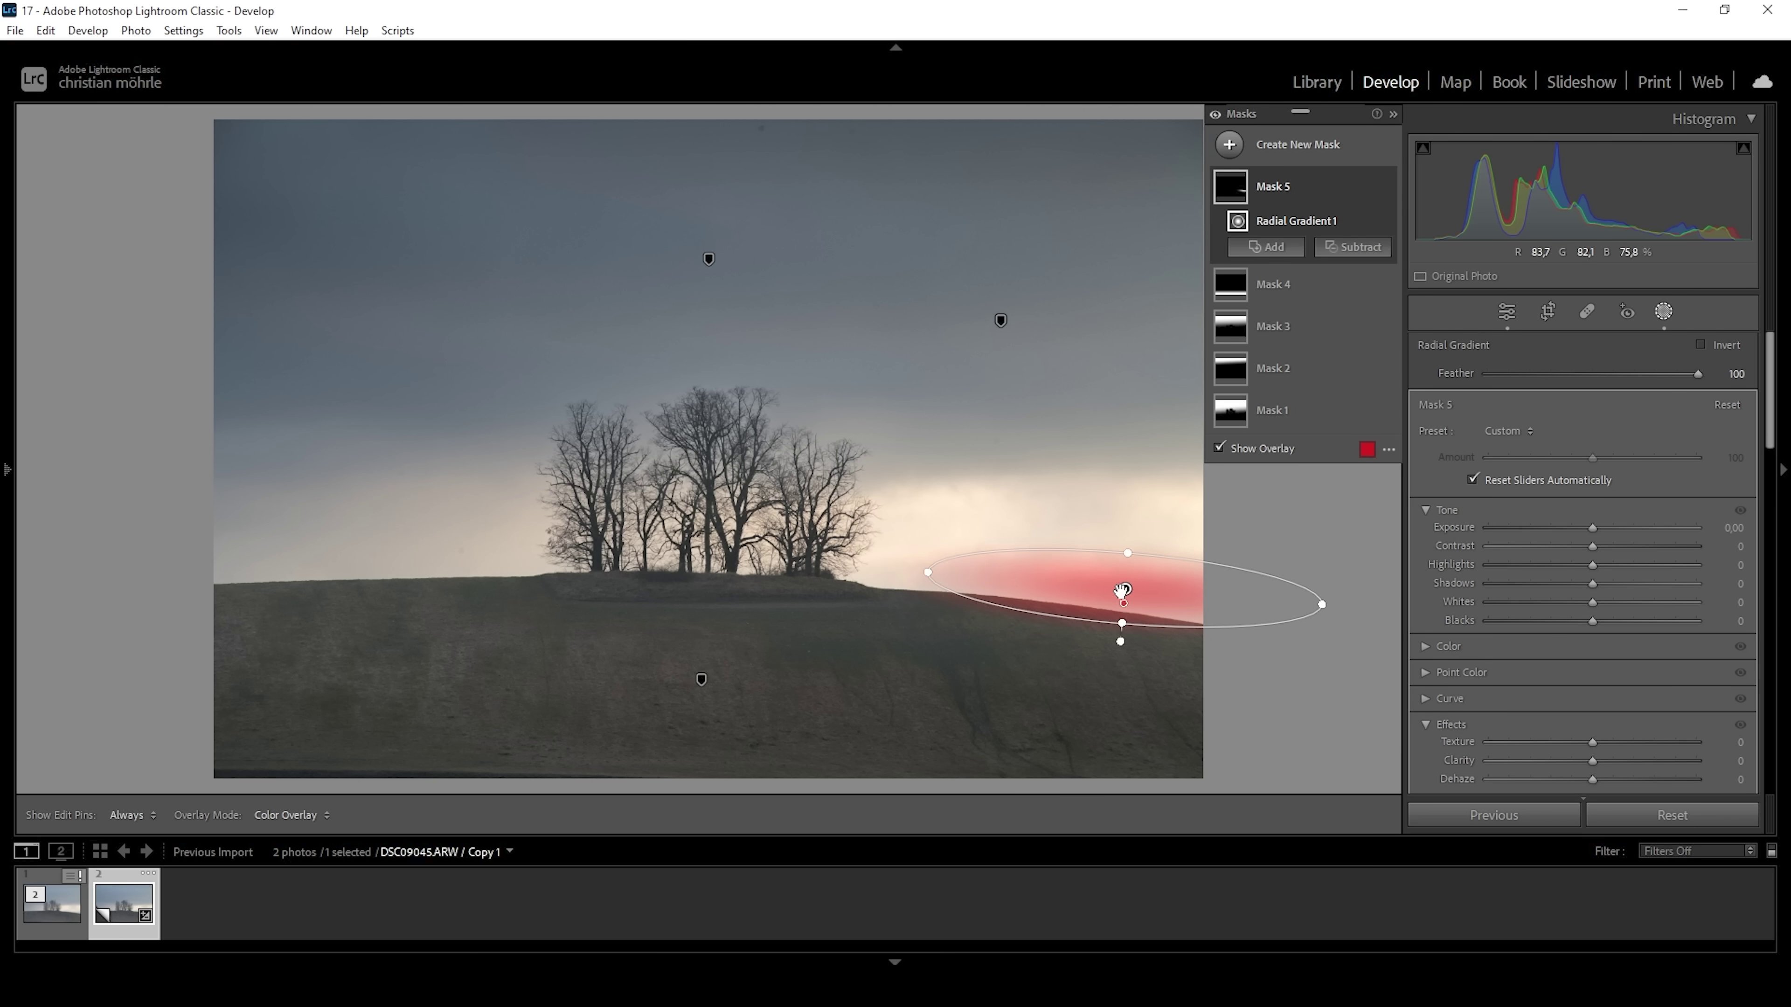
left_click_drag(1121, 592, 1192, 611)
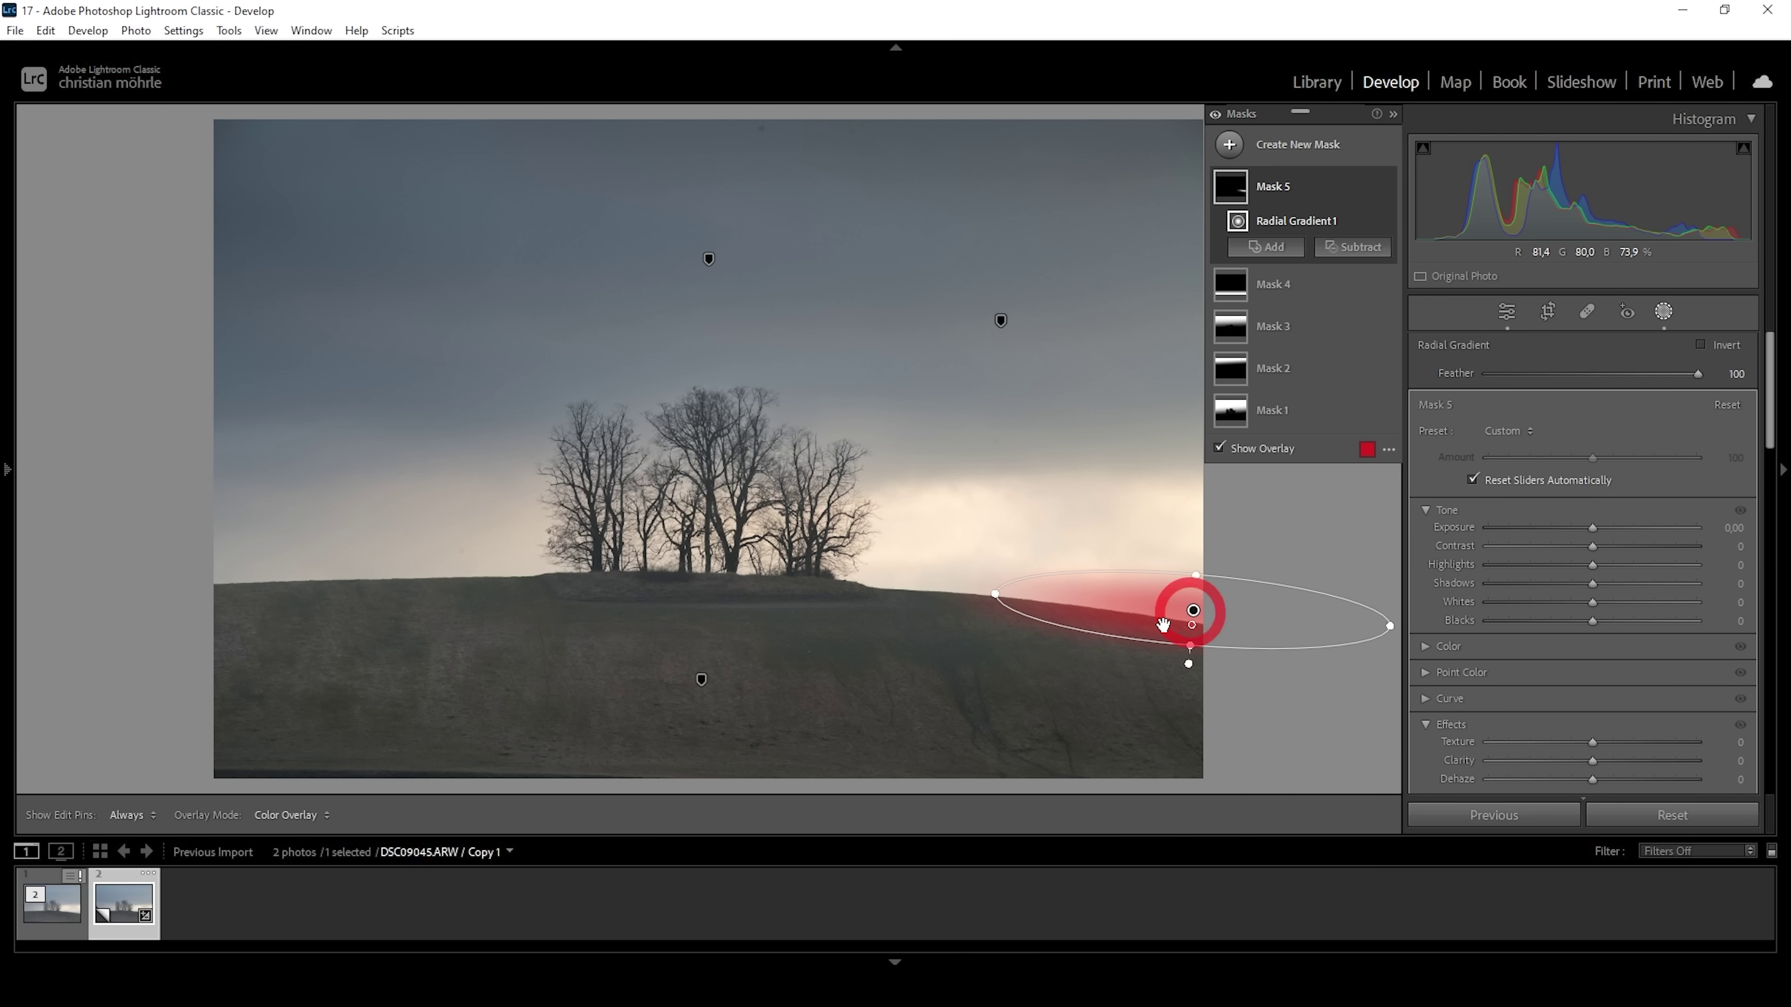
left_click(987, 589)
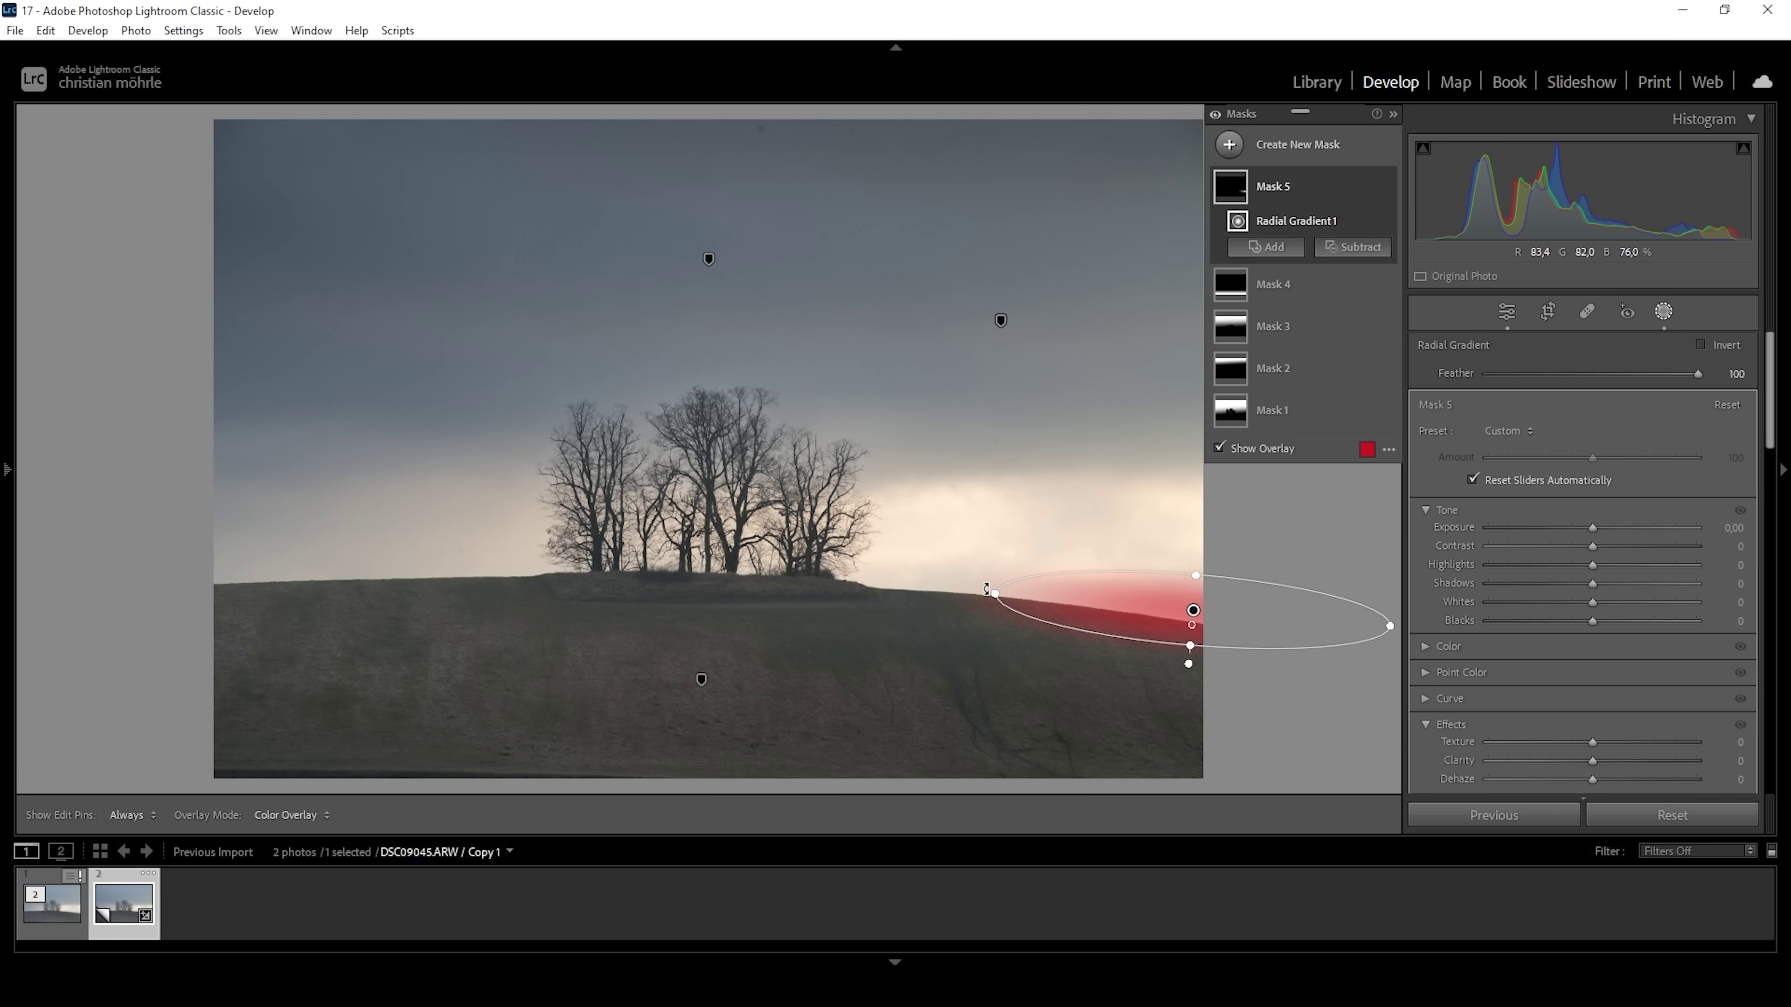
left_click_drag(987, 587, 979, 584)
left_click_drag(1197, 571, 1201, 613)
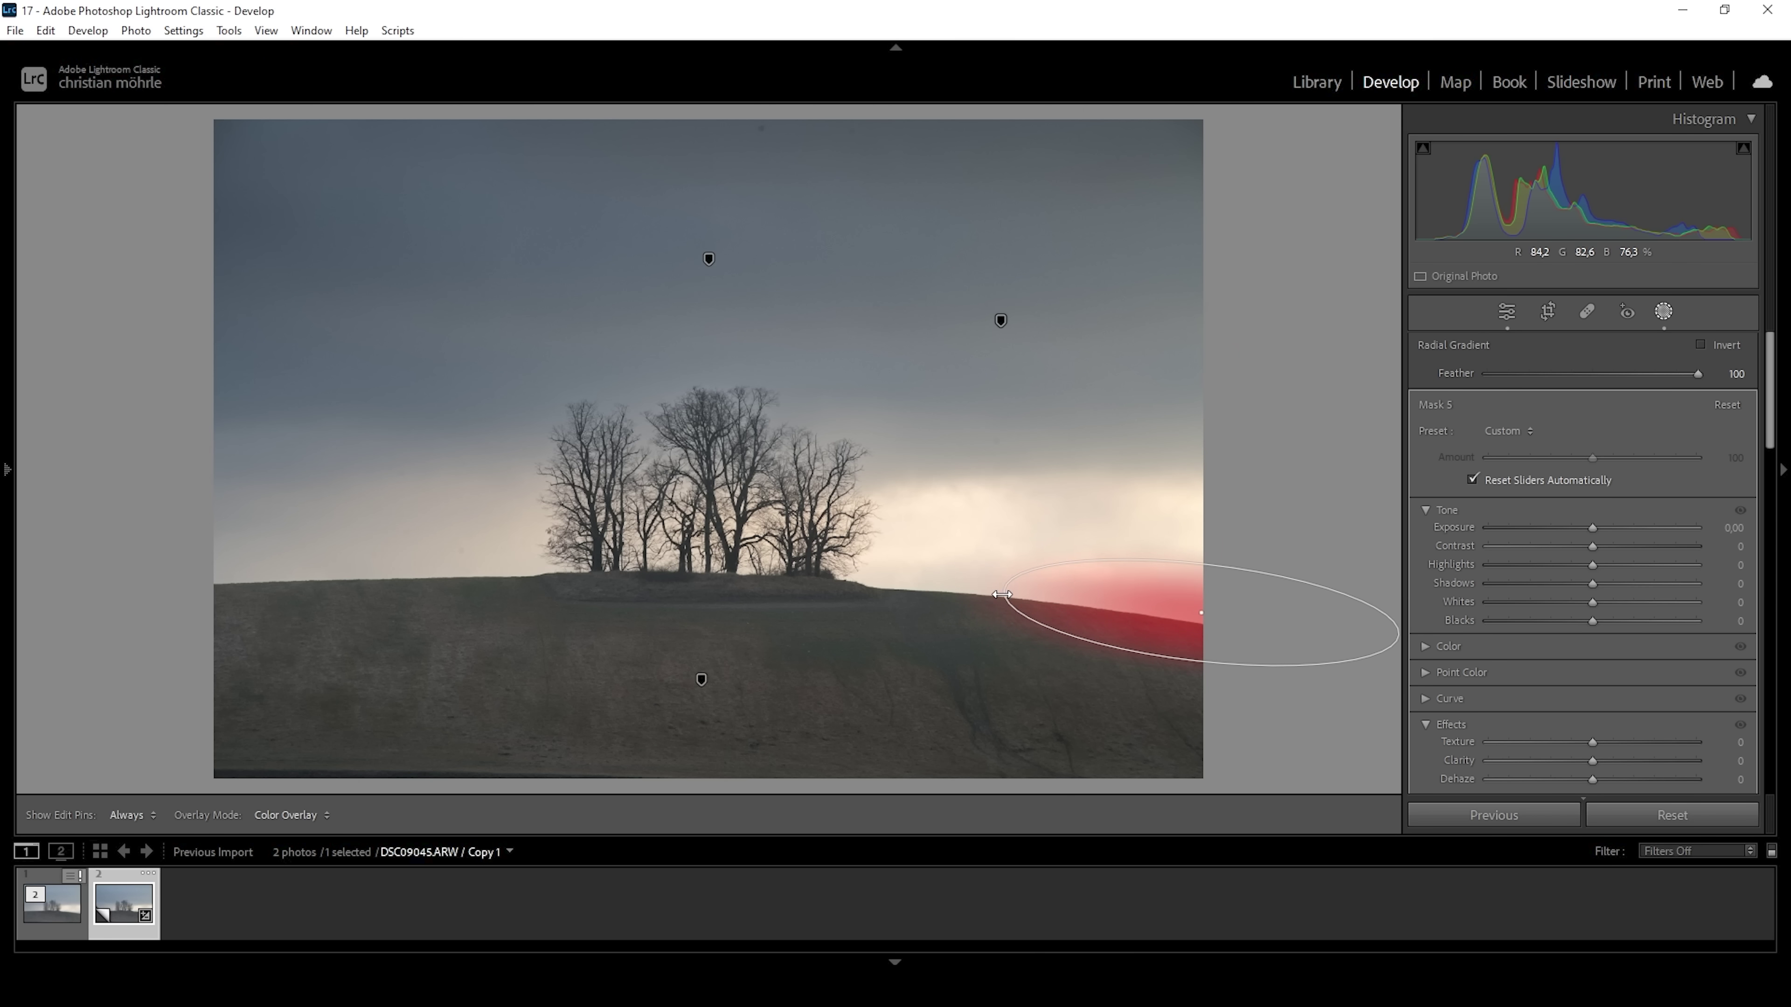
left_click_drag(991, 591, 989, 589)
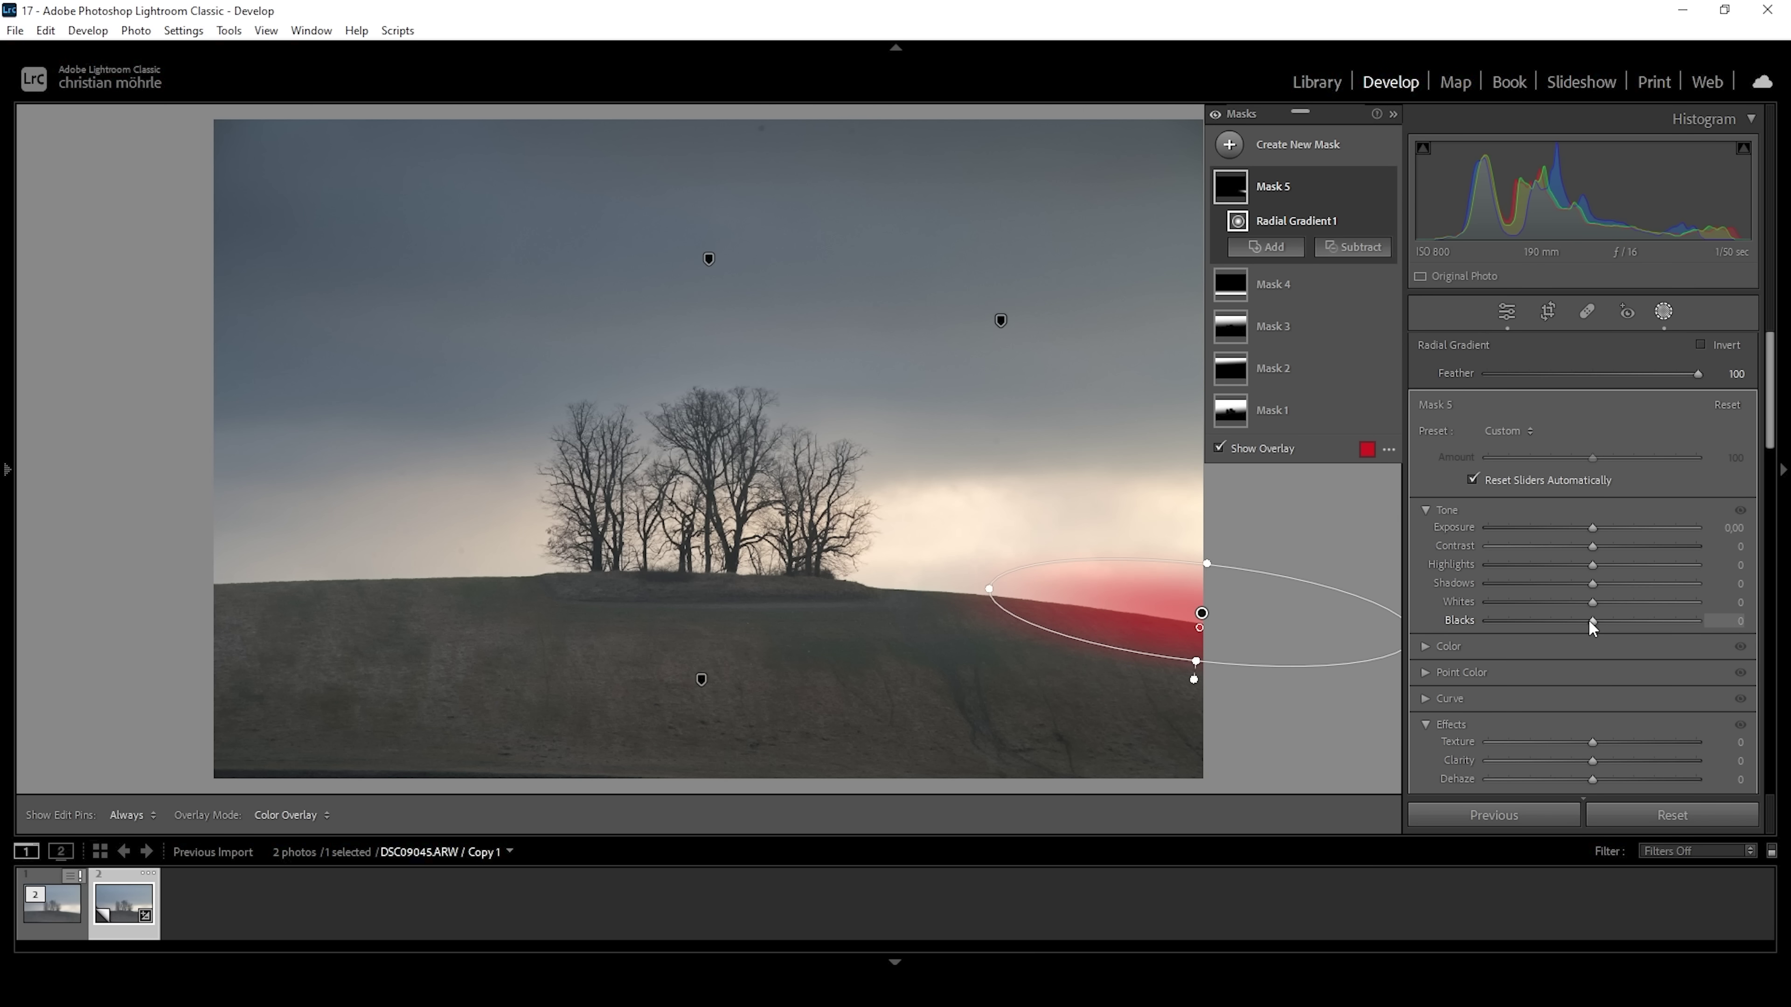
- Set the radial mask's Blacks to 35 and Dehaze to -24
left_click_drag(1589, 620, 1618, 619)
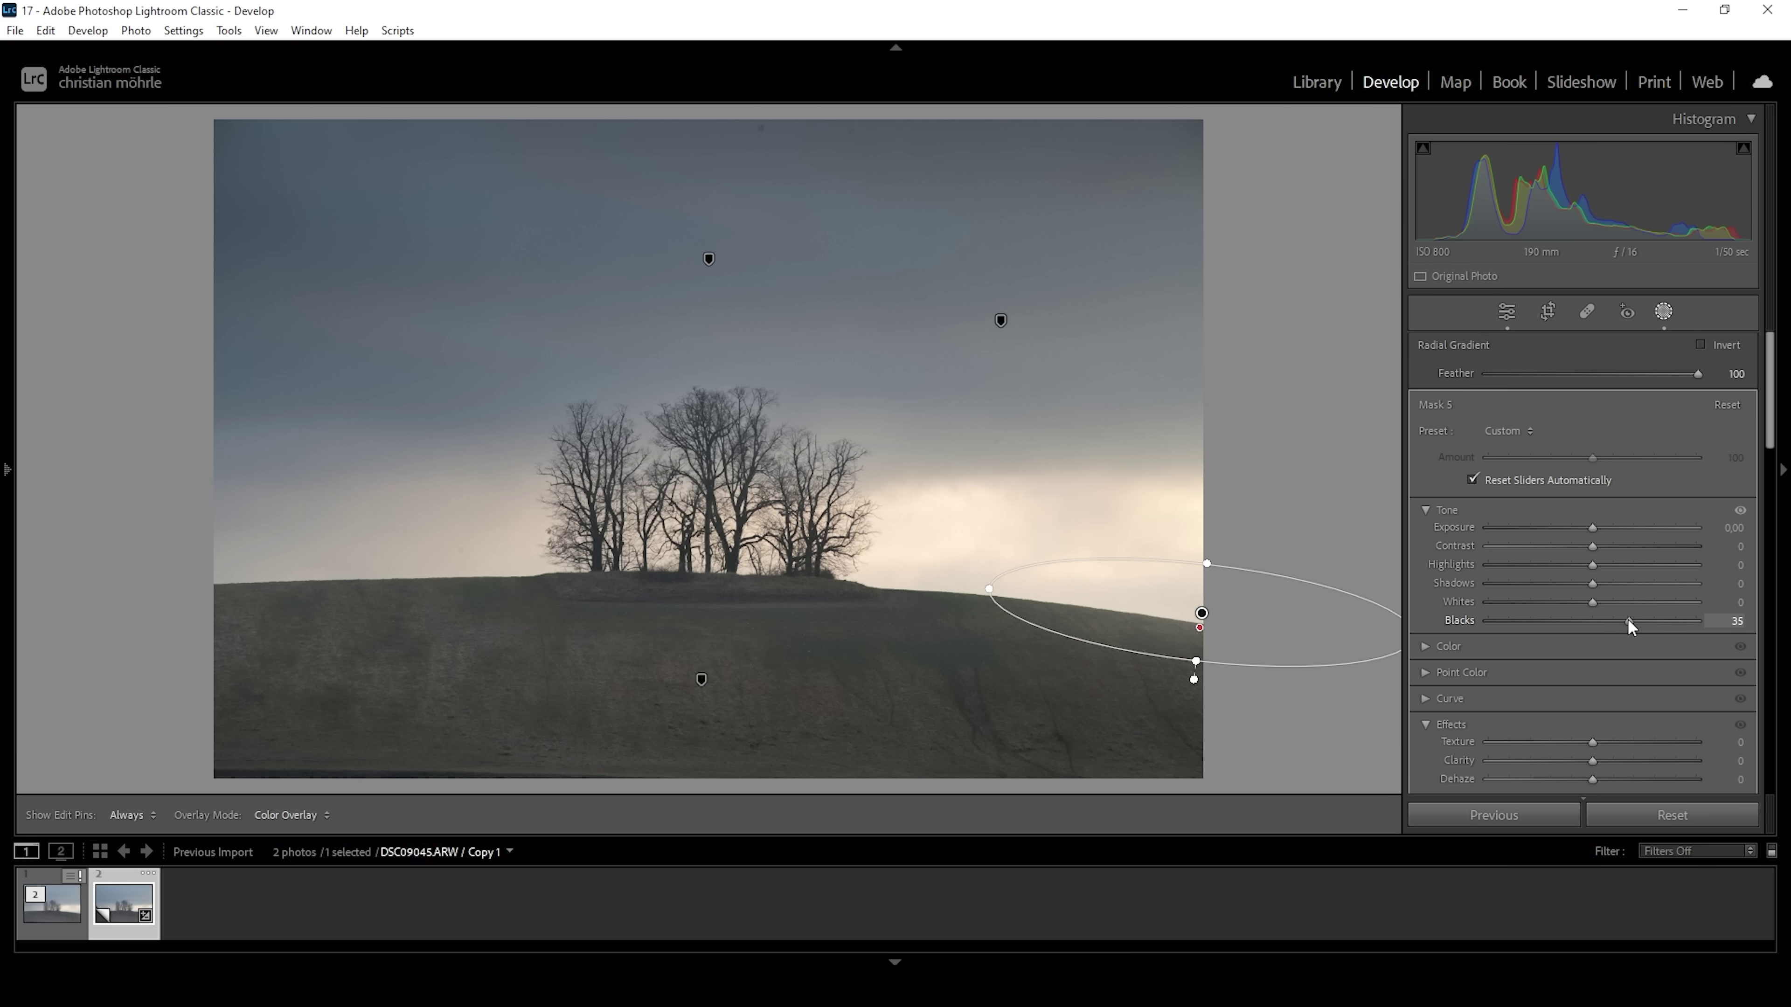
left_click_drag(1627, 619, 1627, 619)
scroll(1585, 666, "down", 2)
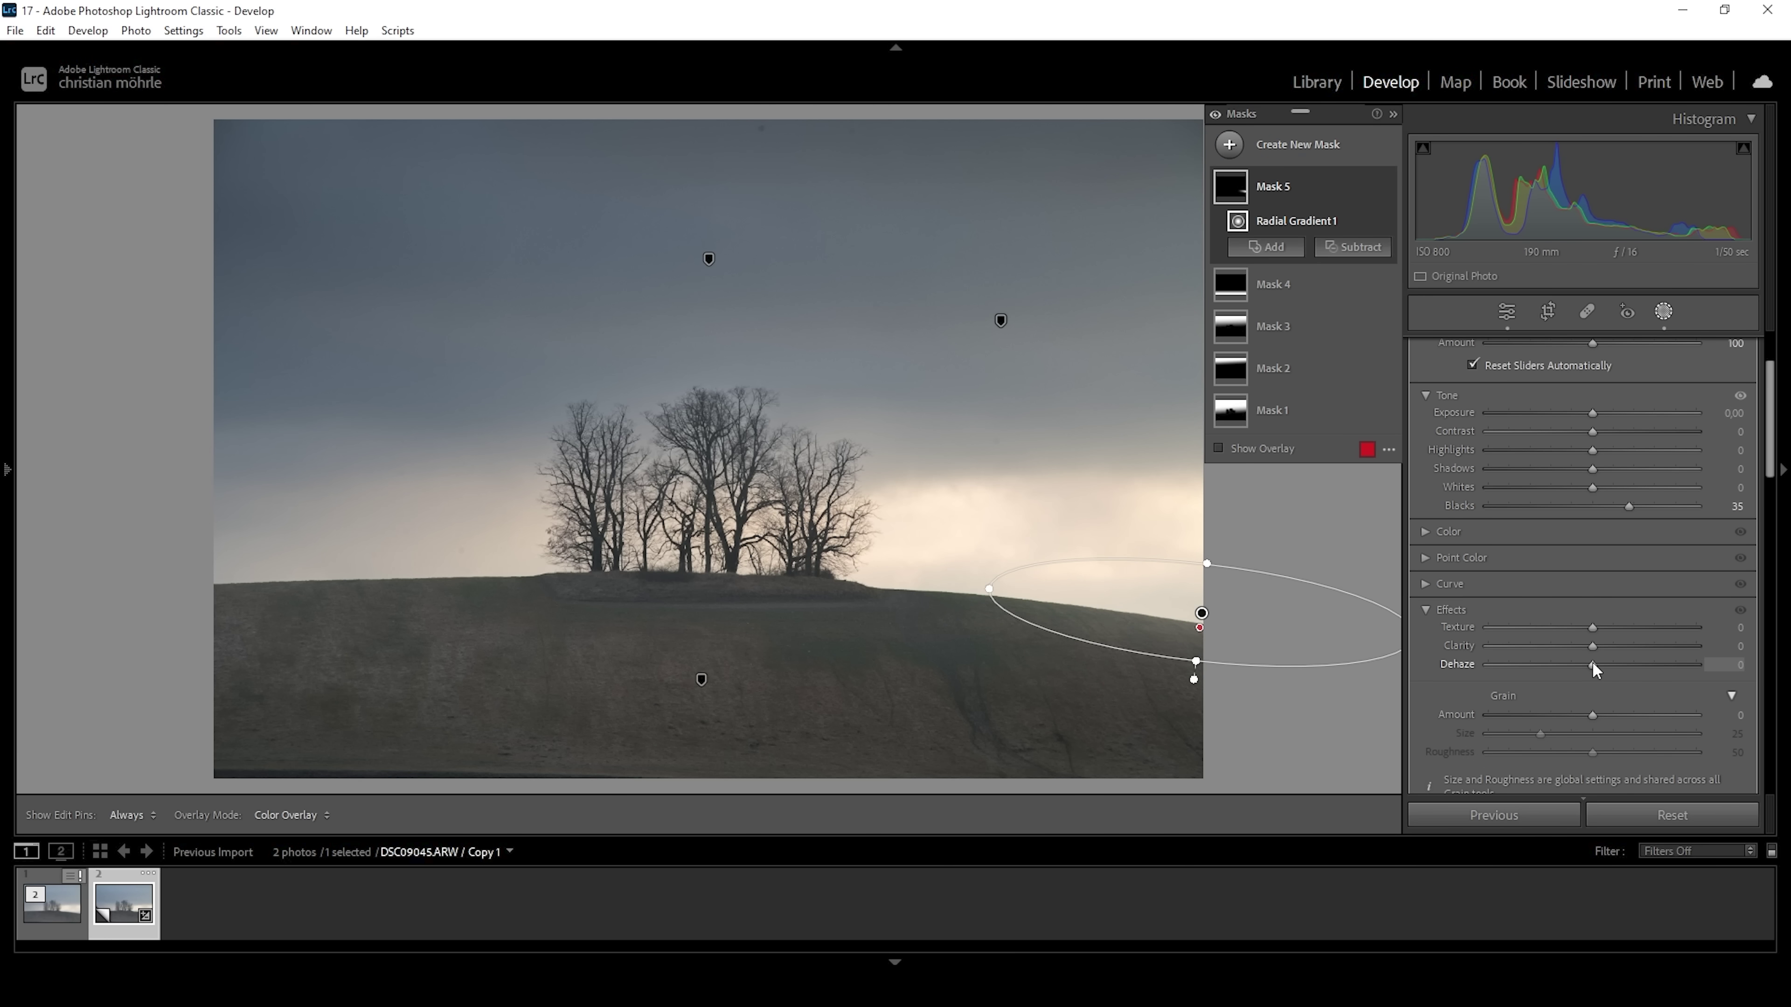
left_click_drag(1592, 663, 1591, 663)
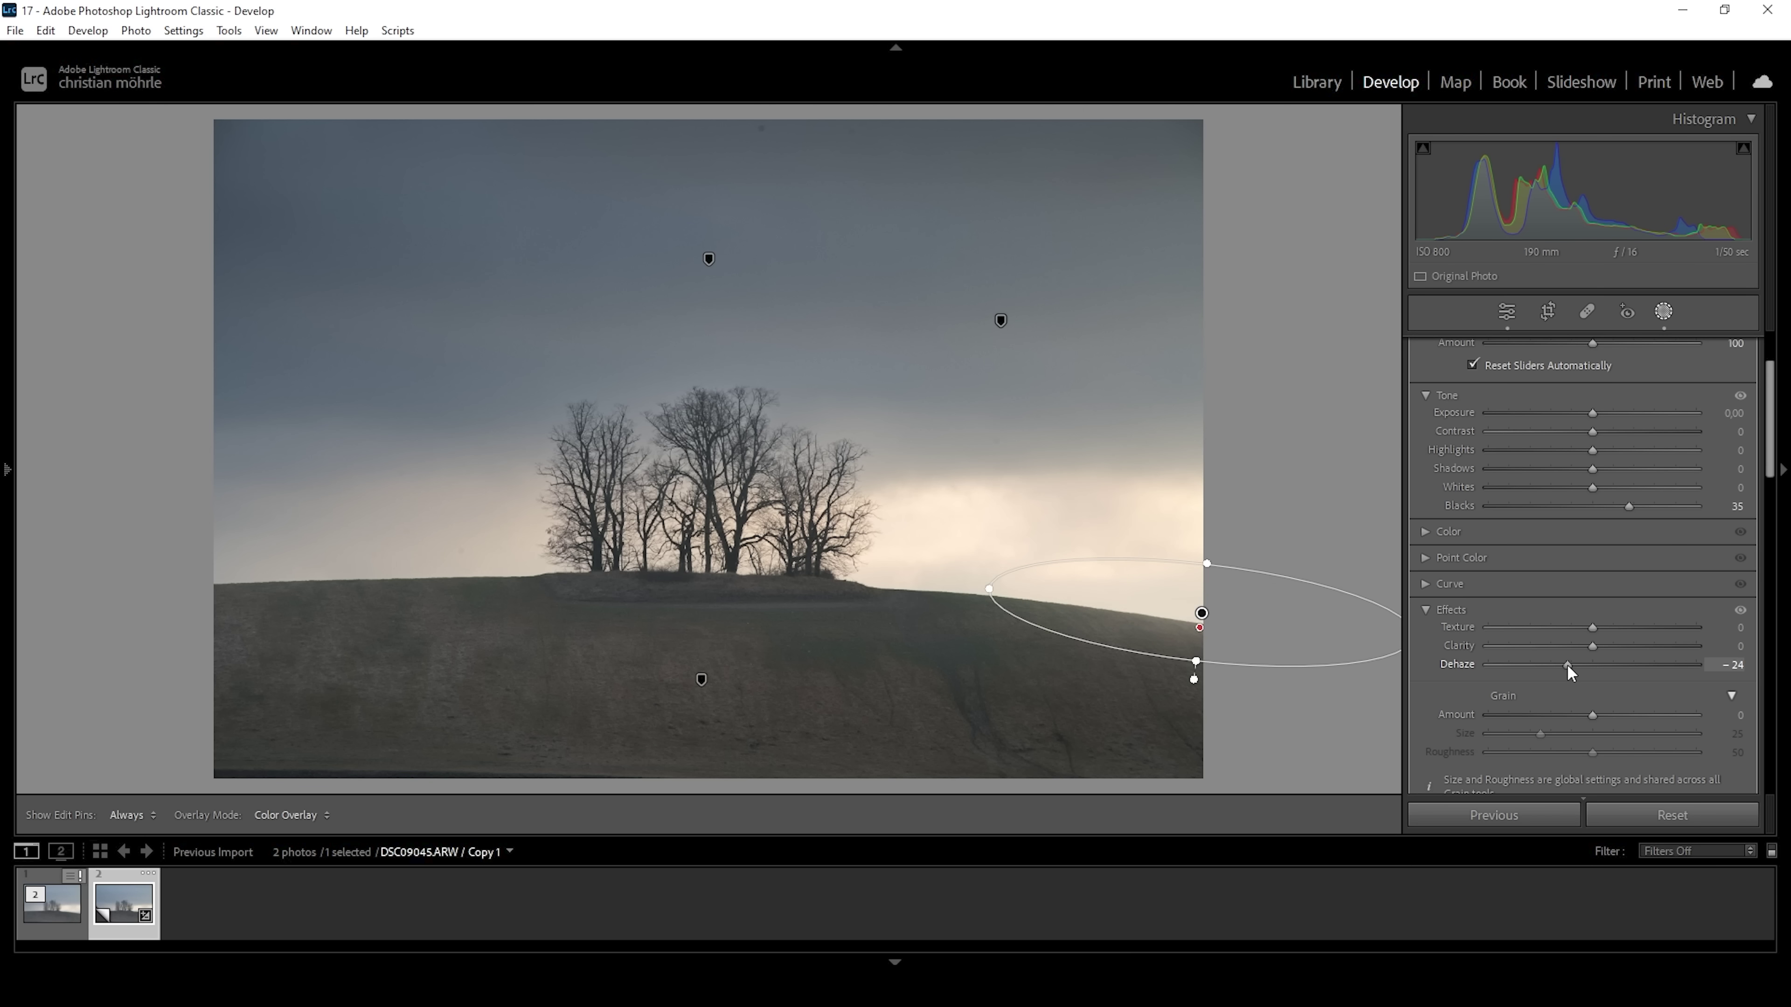
left_click_drag(1566, 664, 1566, 663)
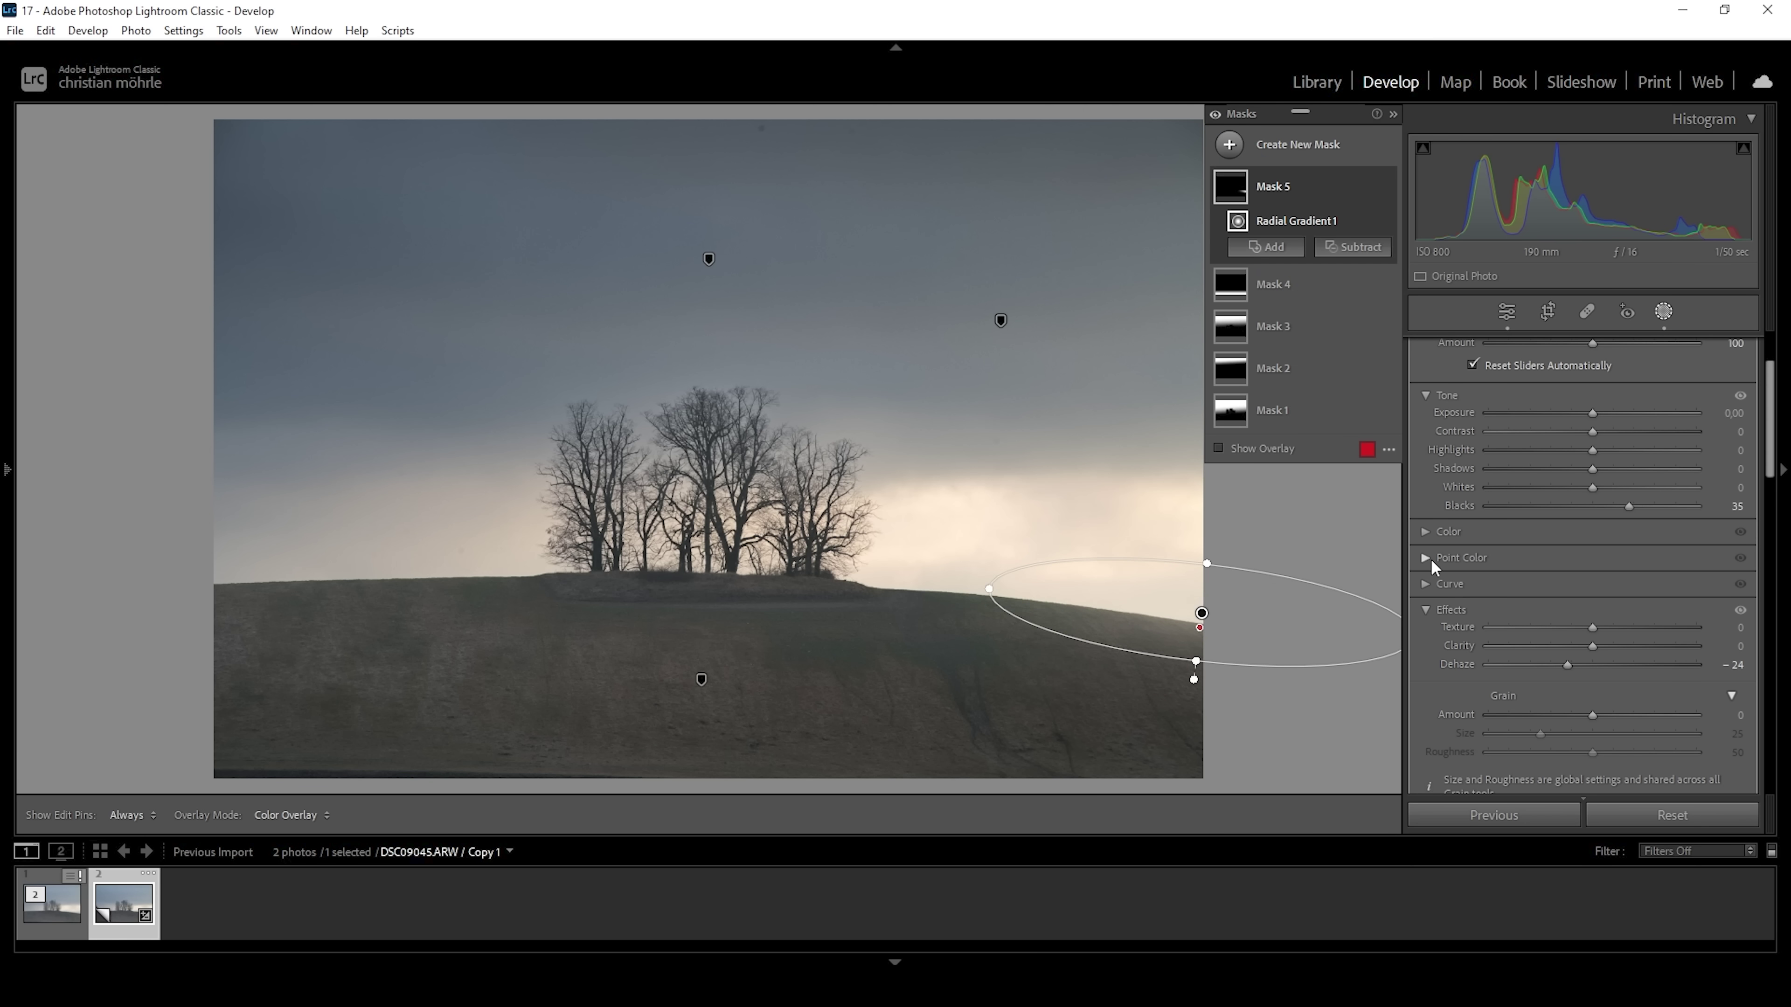
- Raise Mask 5's colour Temp to +39 to warm the right ridge patch
left_click(1425, 532)
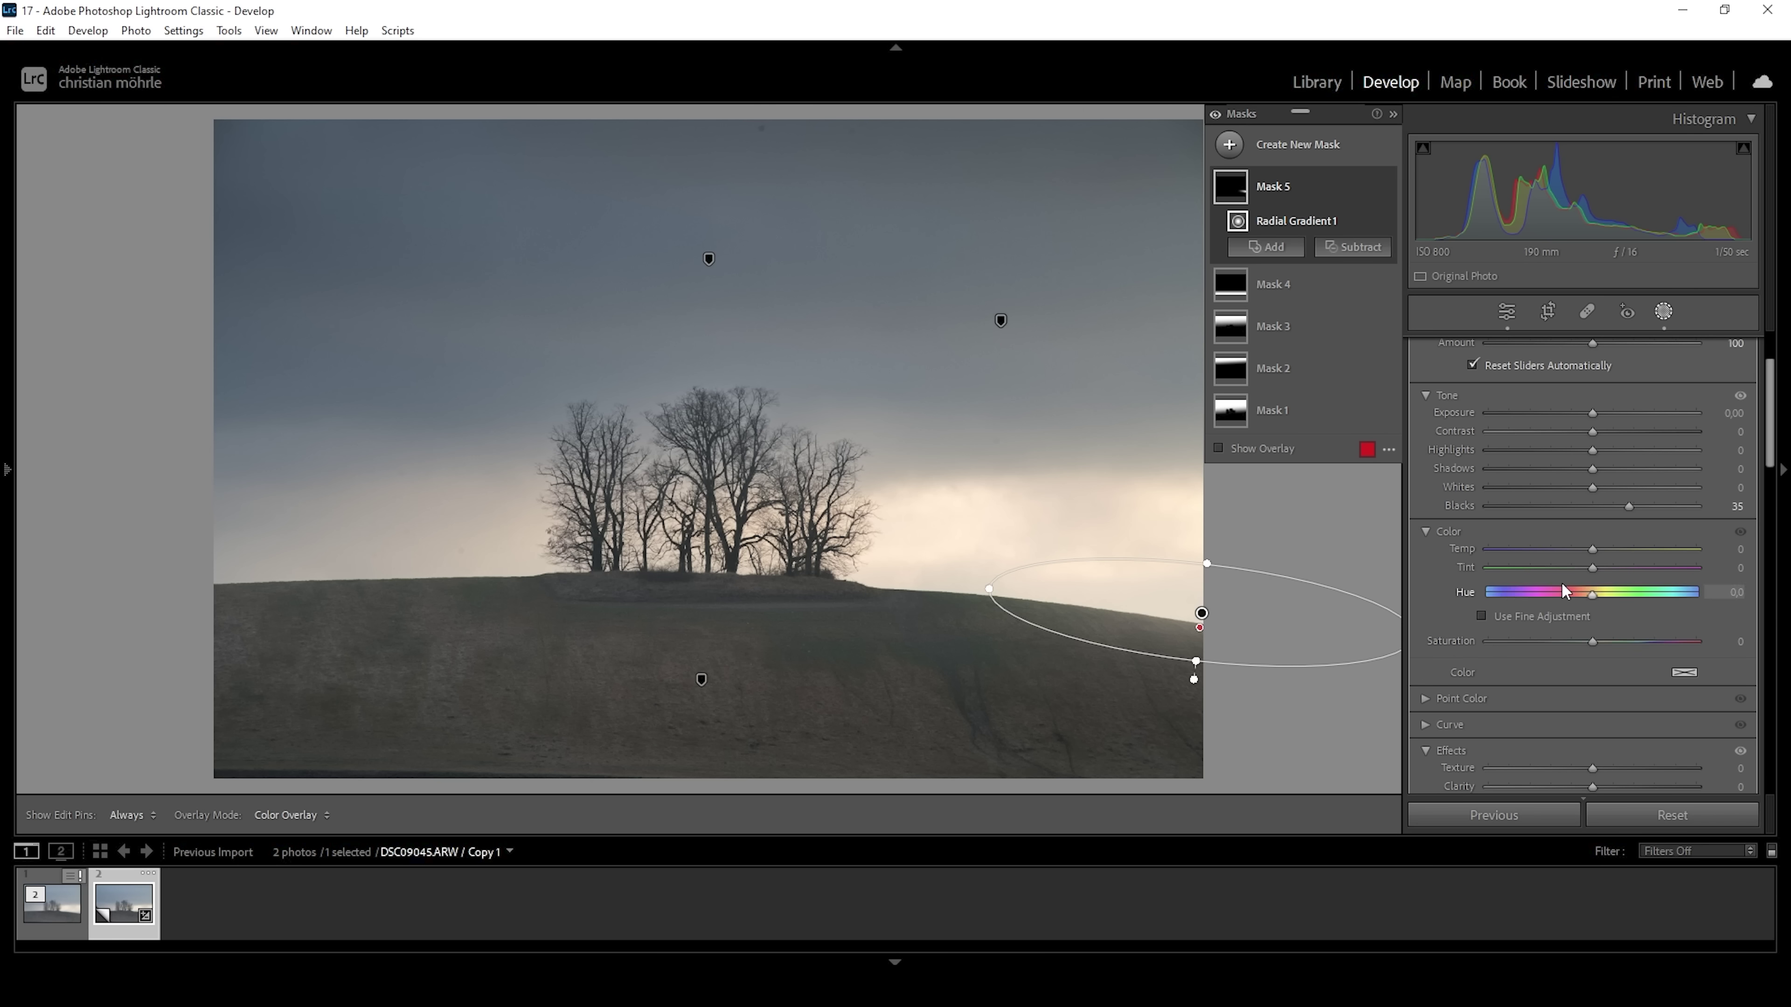
left_click_drag(1597, 552, 1601, 550)
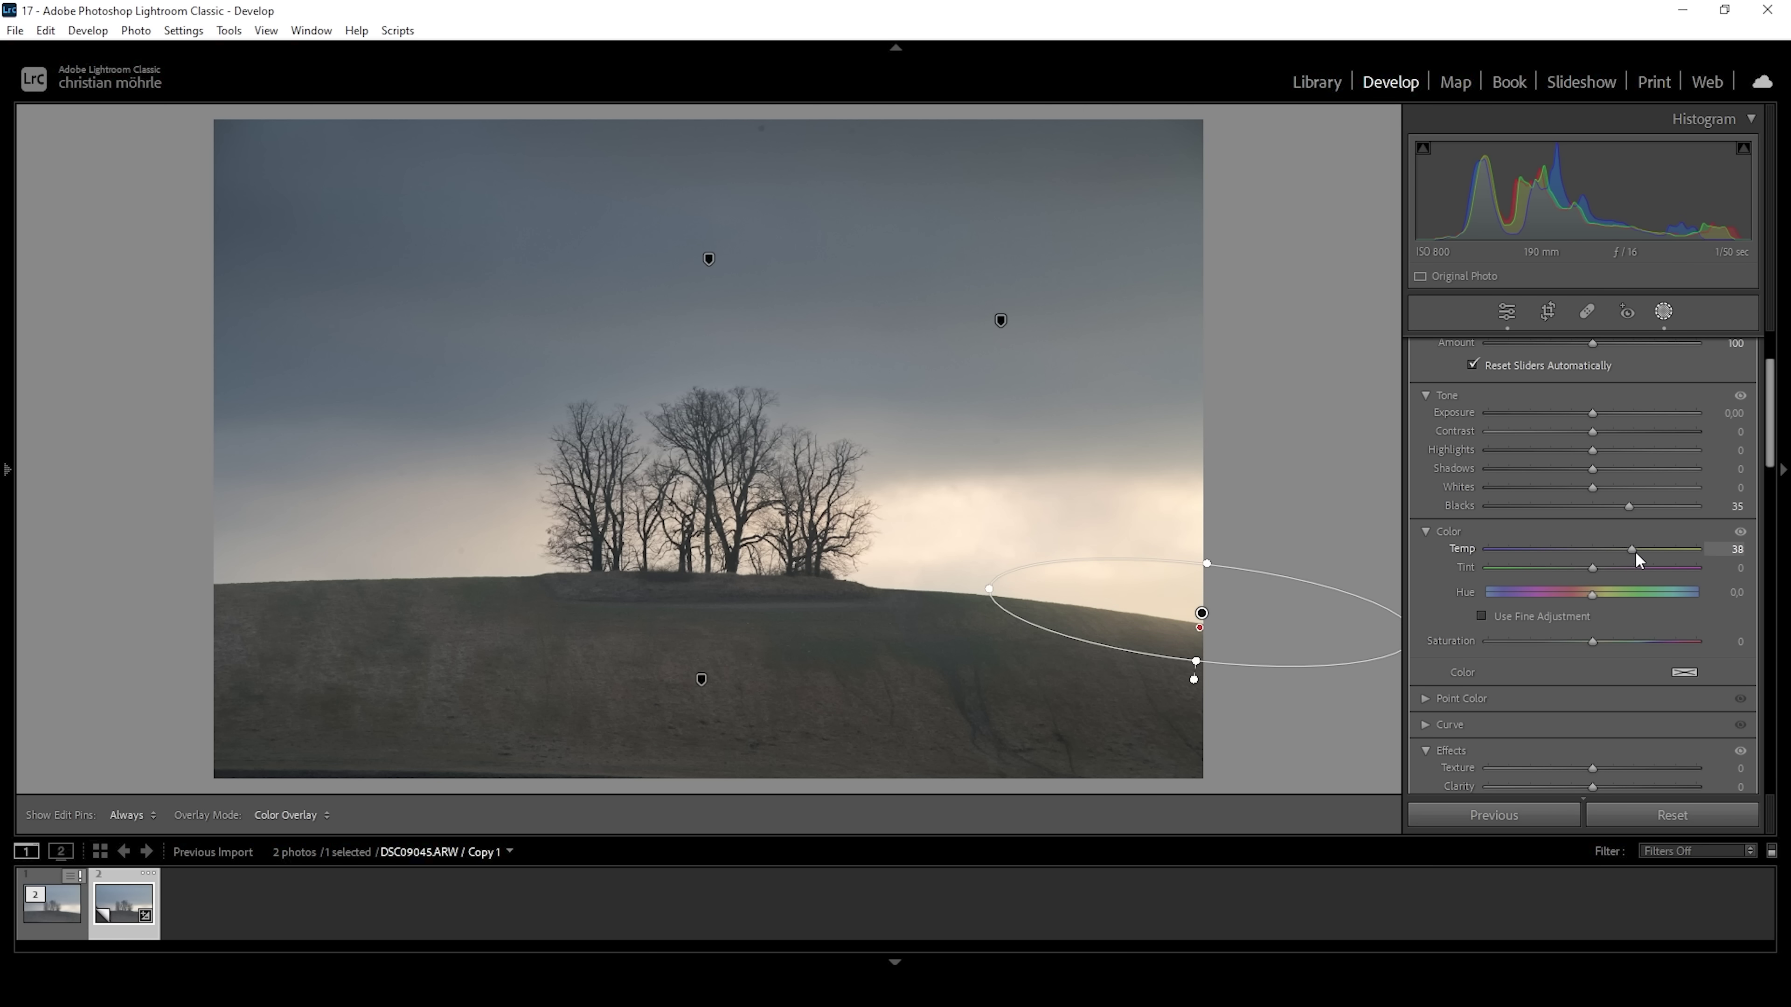
left_click(1634, 552)
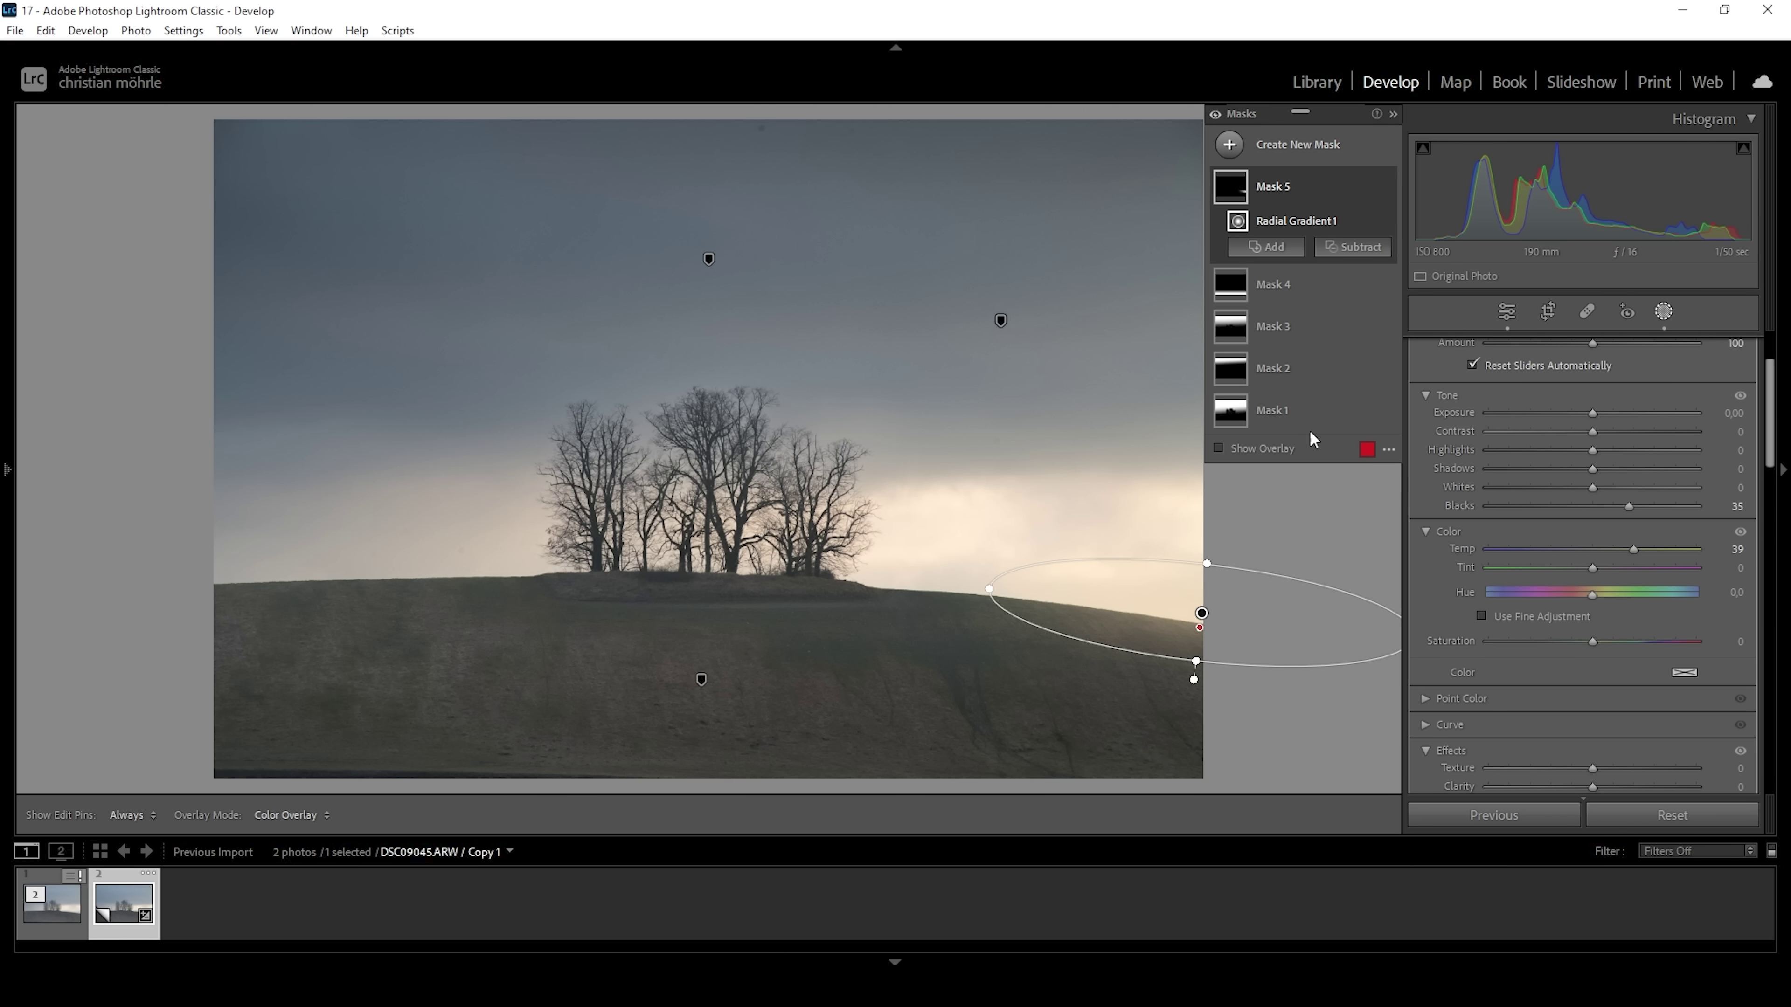
- Add a second radial gradient to Mask 5, drawn at the ridge right of the trees
left_click(1269, 248)
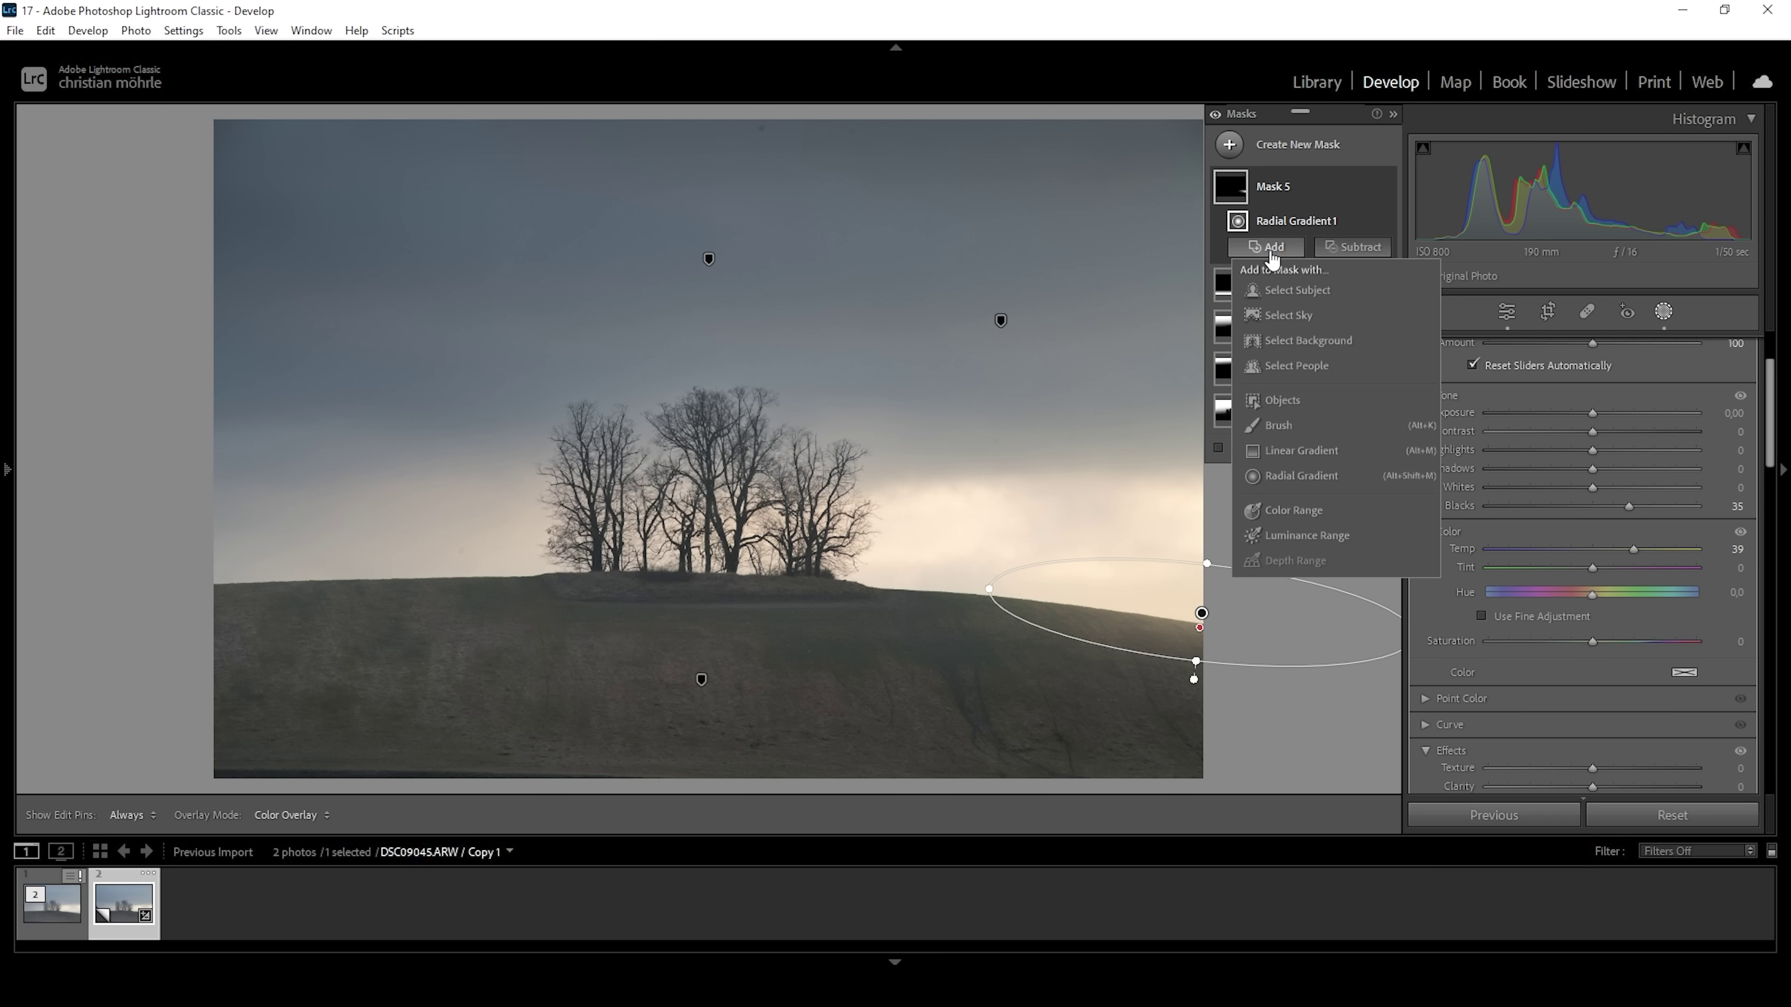
left_click(1305, 477)
left_click_drag(976, 590, 1106, 628)
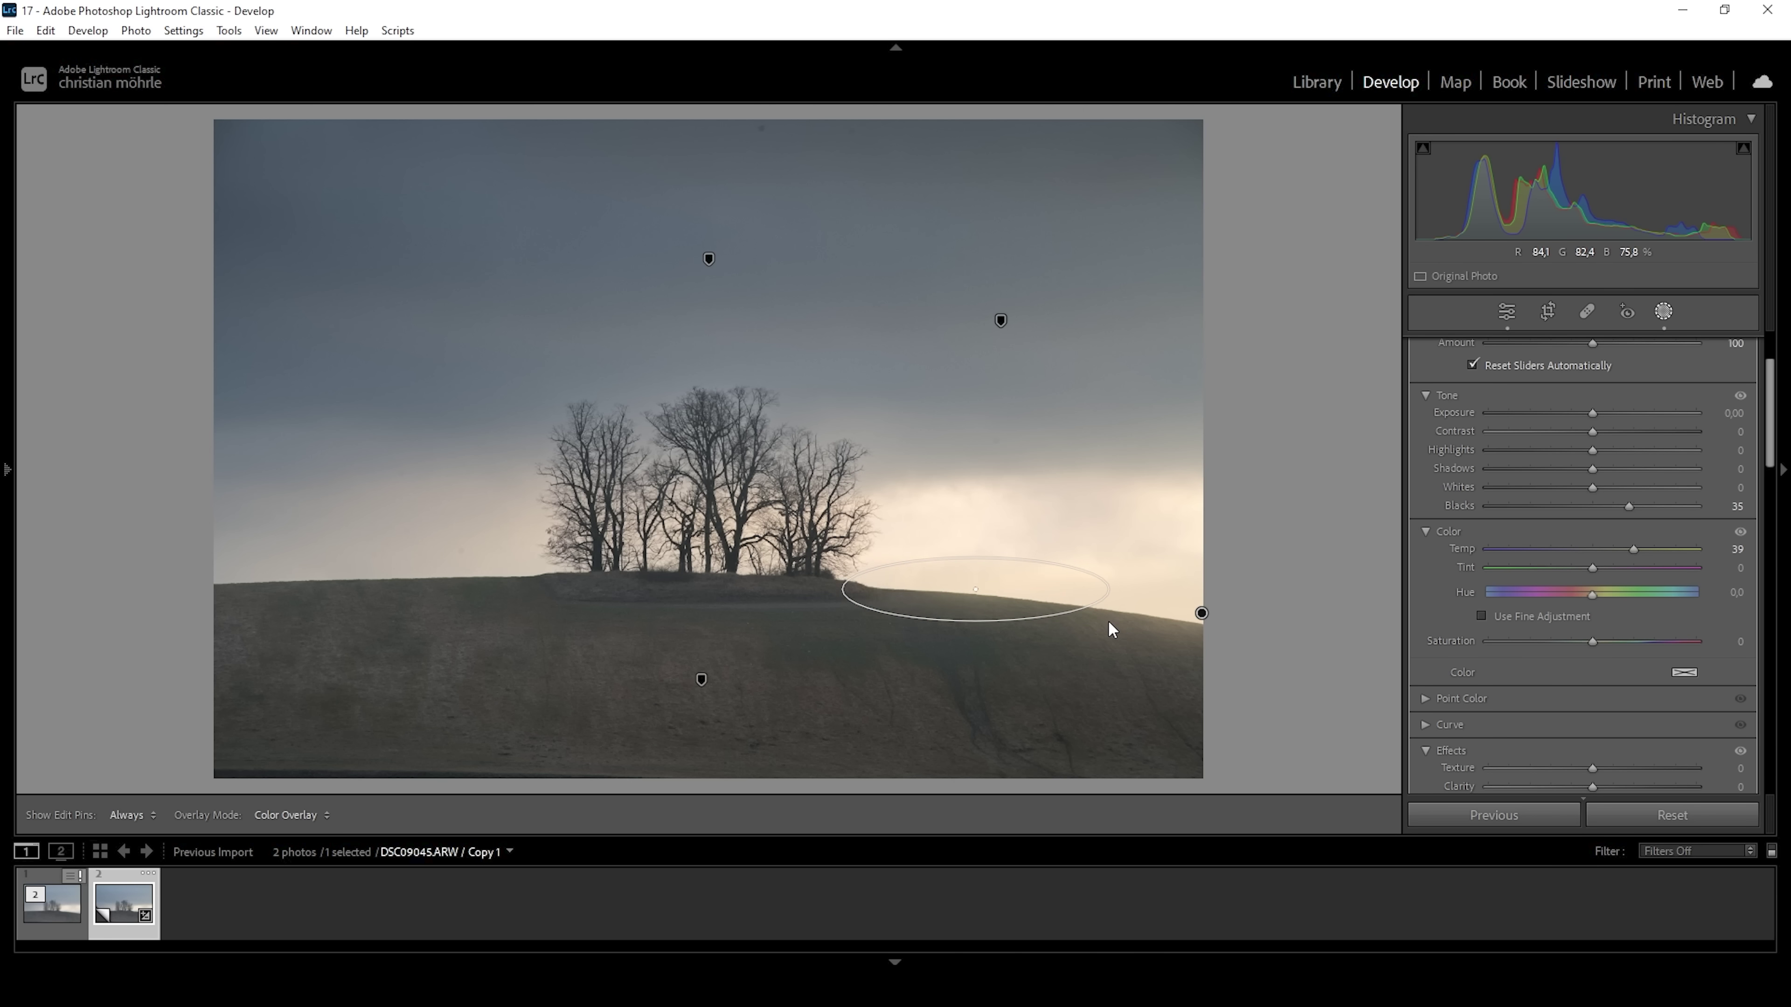
- Rotate Radial Gradient 2 to follow the hill, then widen, heighten and nudge it over the horizon
left_click_drag(1123, 592, 1125, 590)
left_click_drag(973, 589, 963, 586)
left_click_drag(1106, 595, 1121, 593)
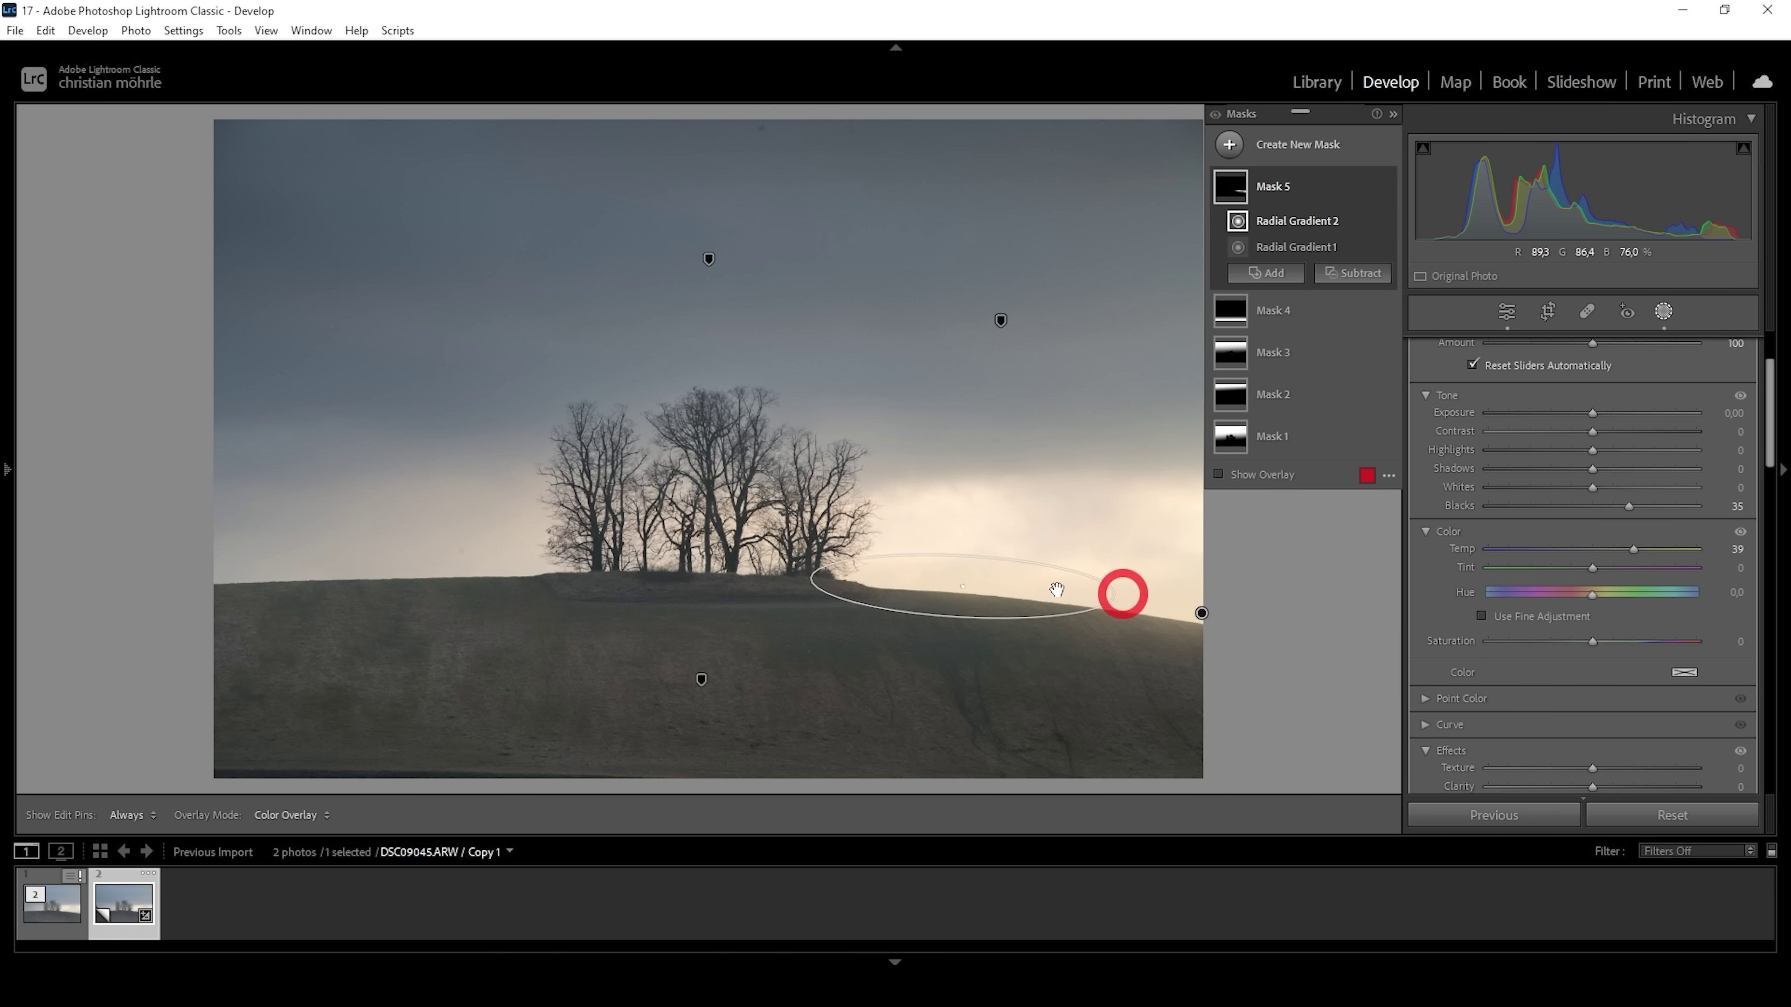
left_click_drag(973, 559, 971, 544)
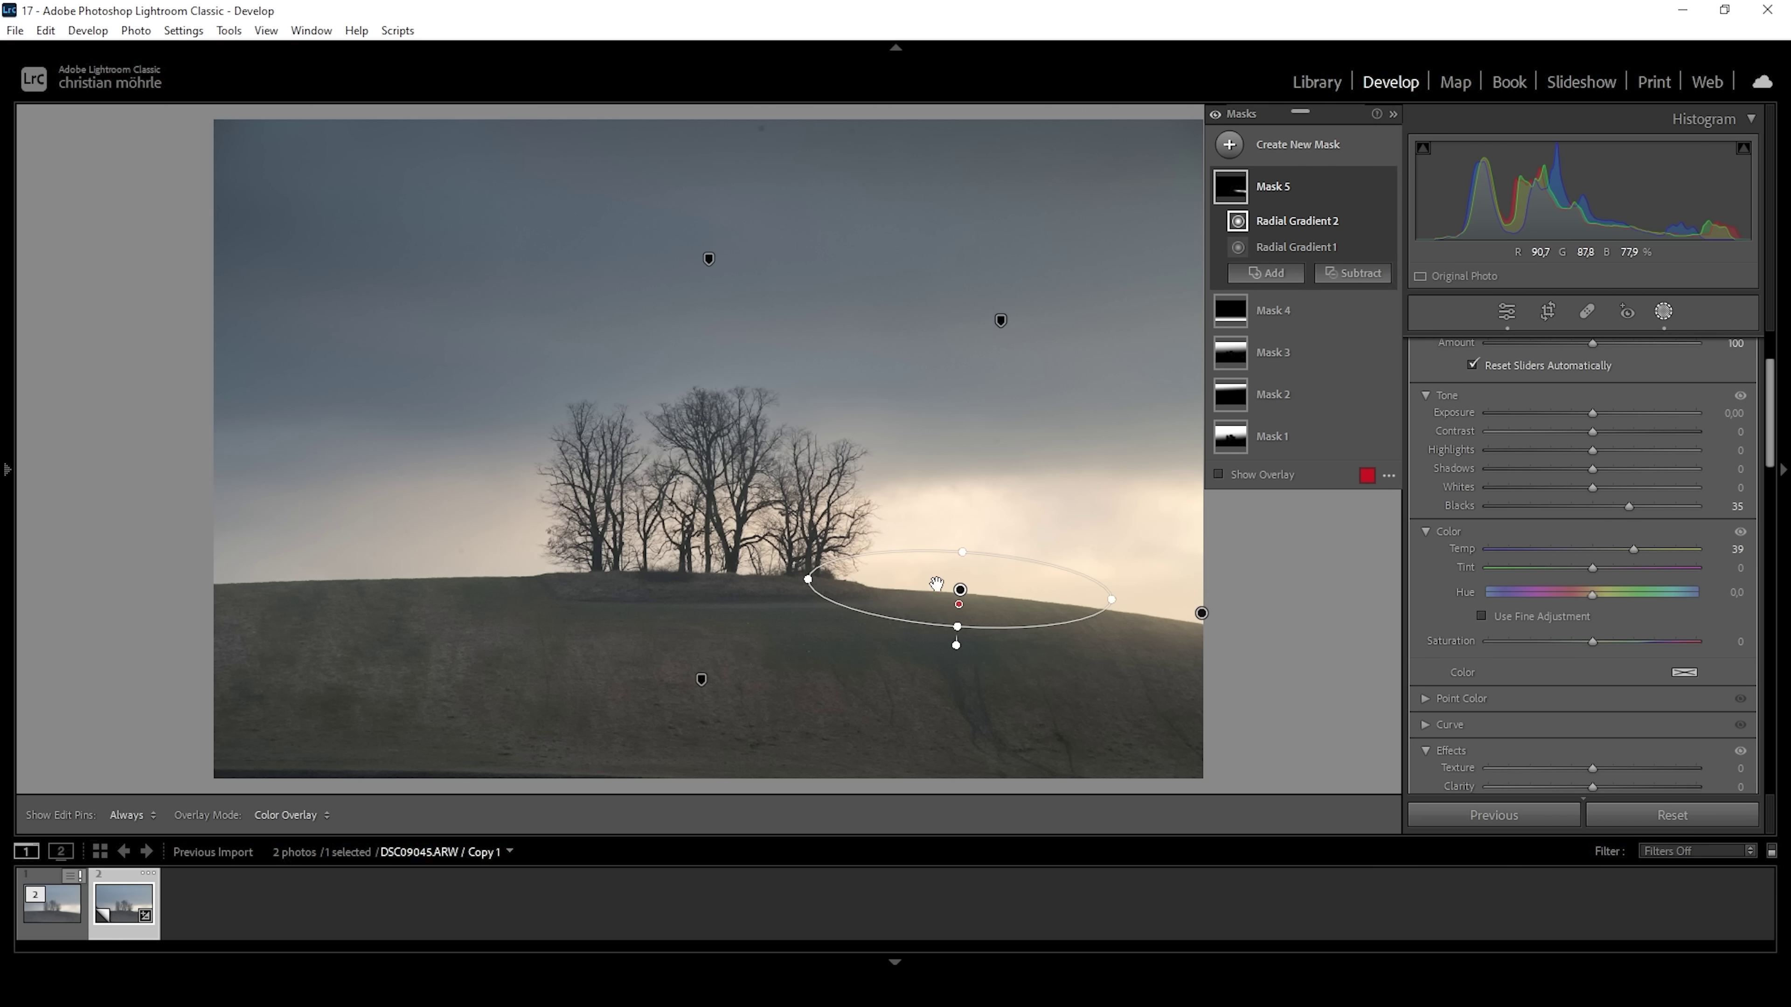
left_click_drag(957, 580, 1009, 582)
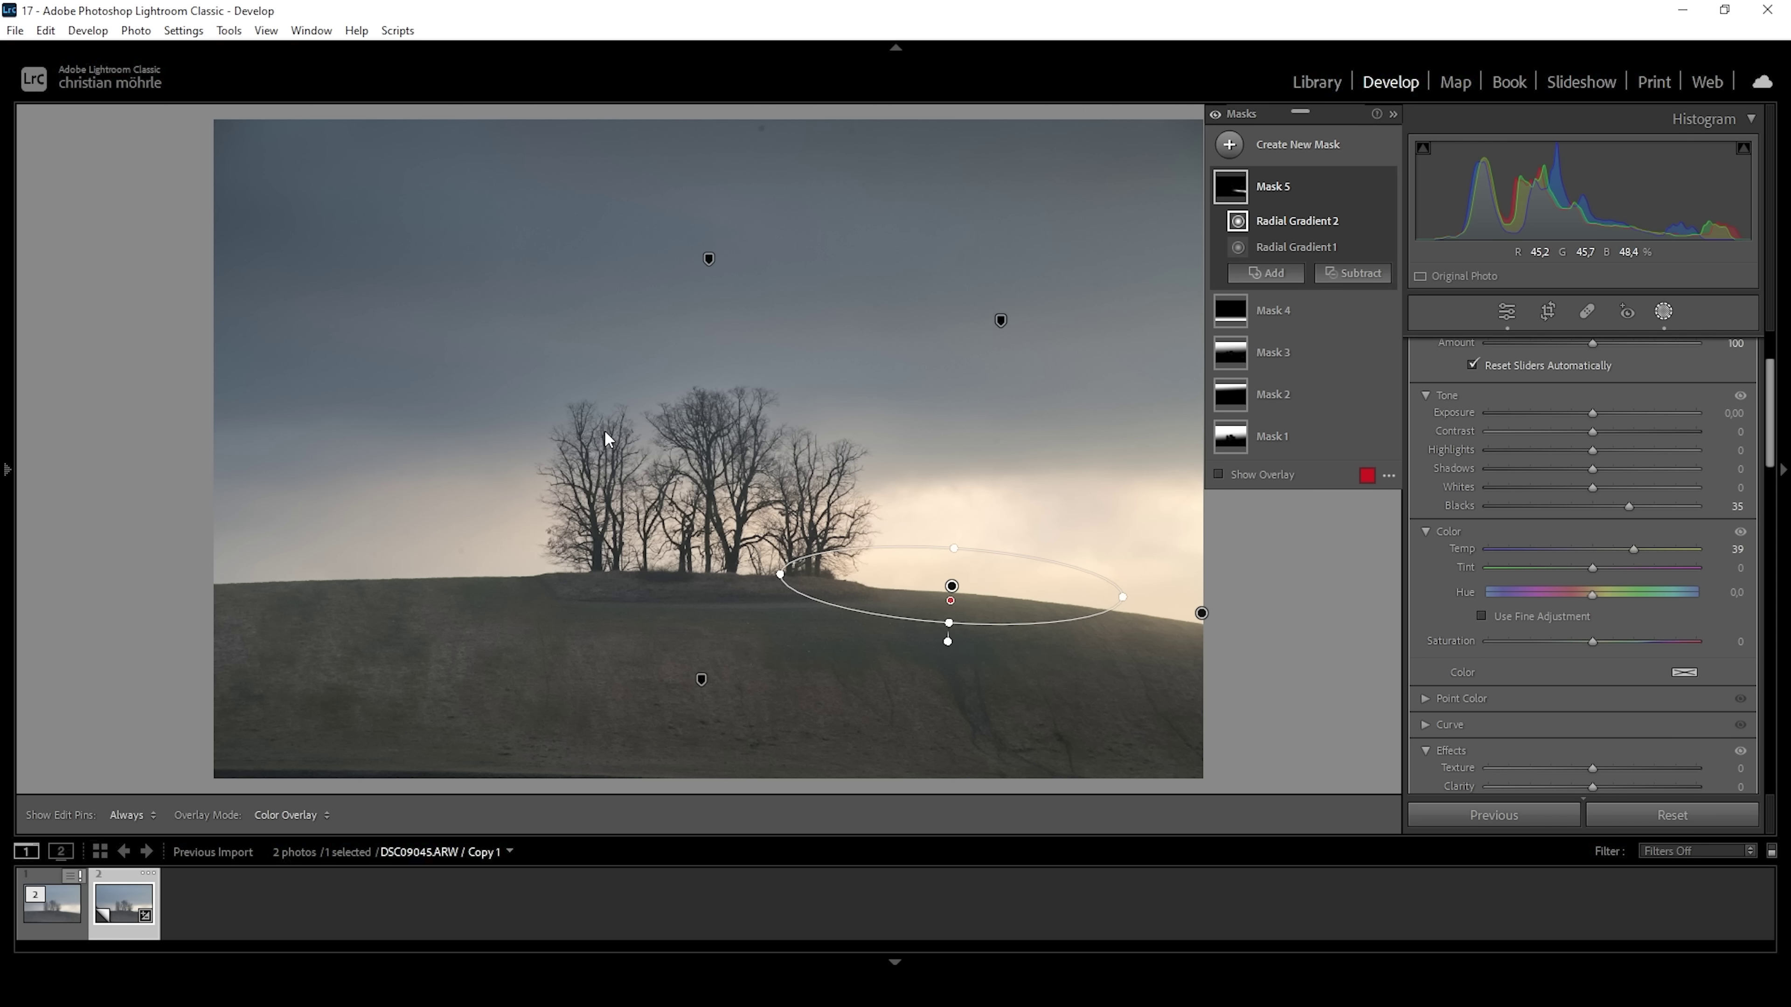
- Add Radial Gradient 3 to Mask 5 at the left horizon, moved further left and widened
left_click(1286, 277)
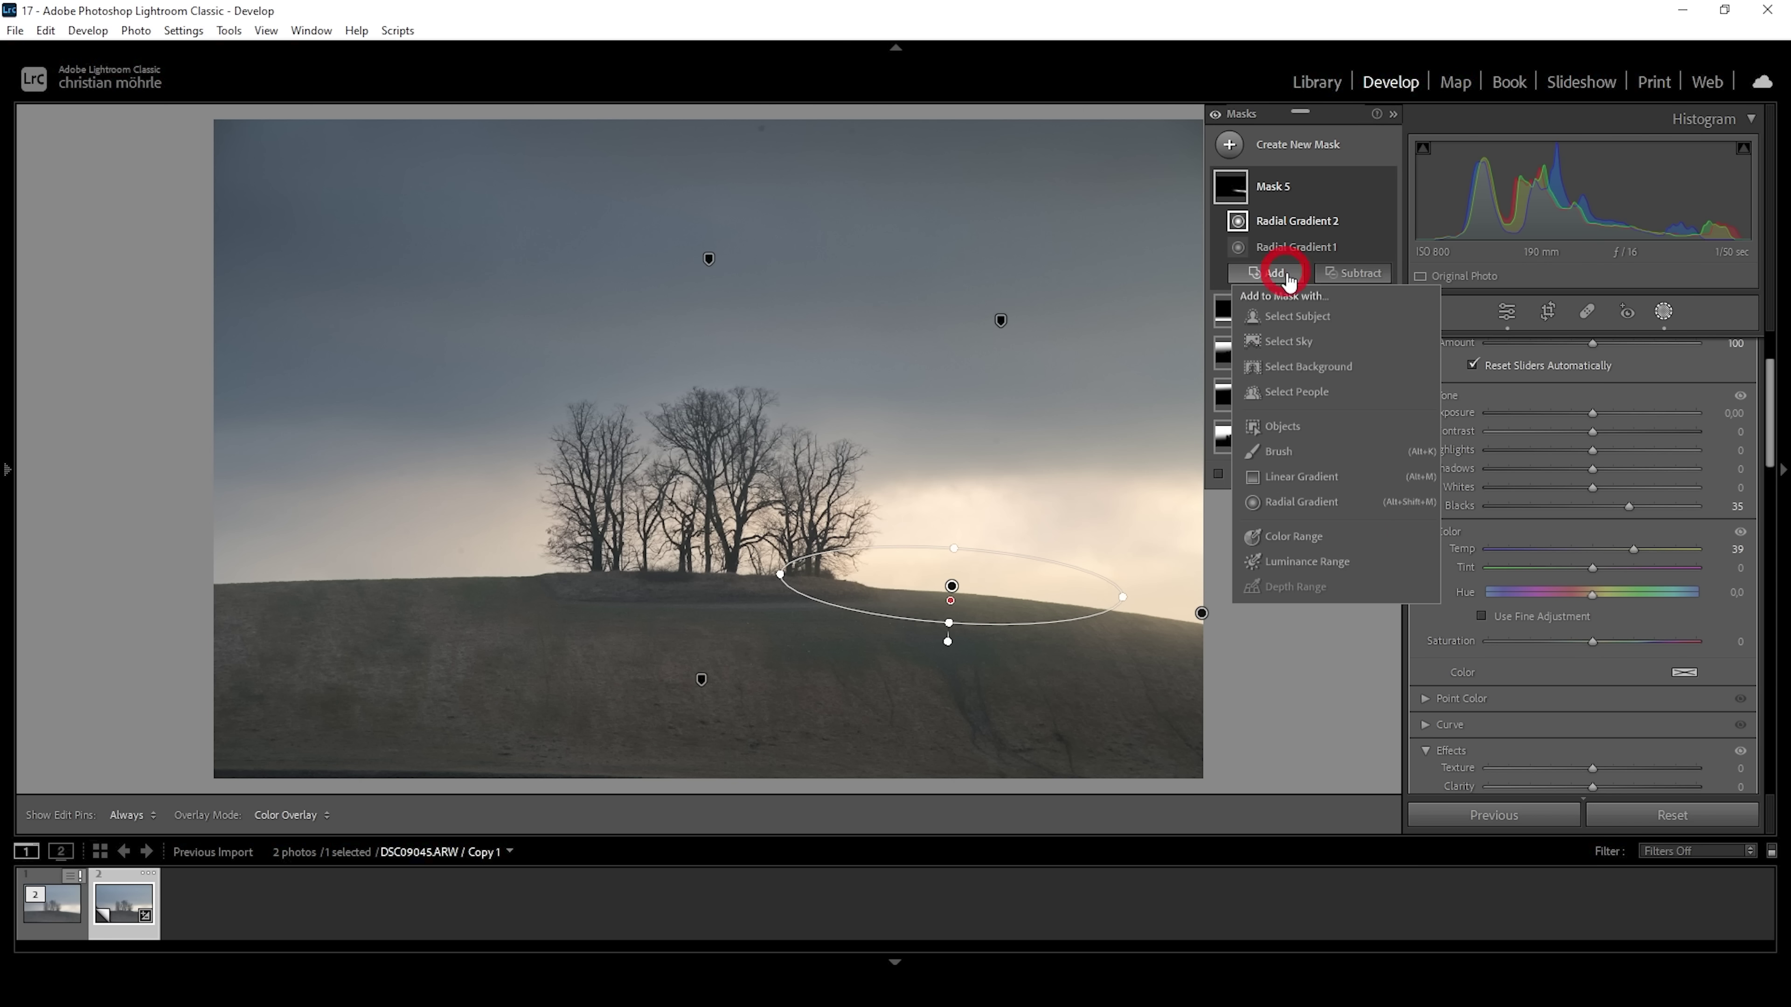
left_click(1304, 499)
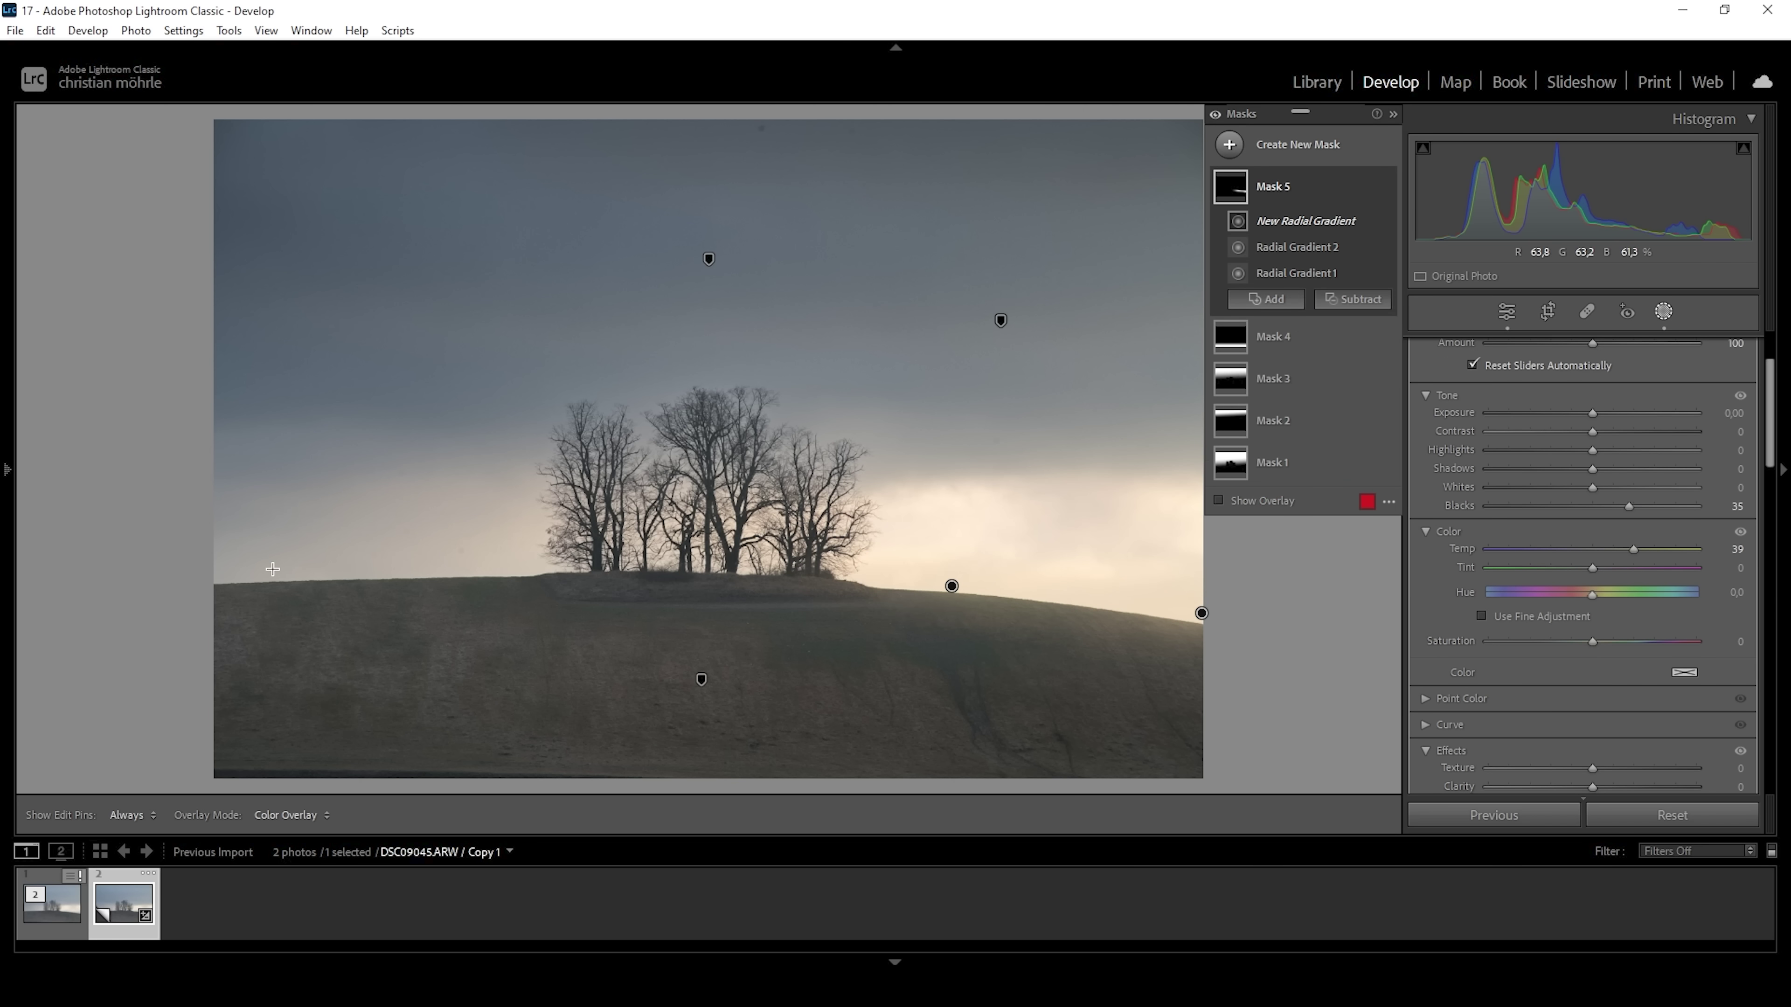
left_click_drag(272, 569, 455, 611)
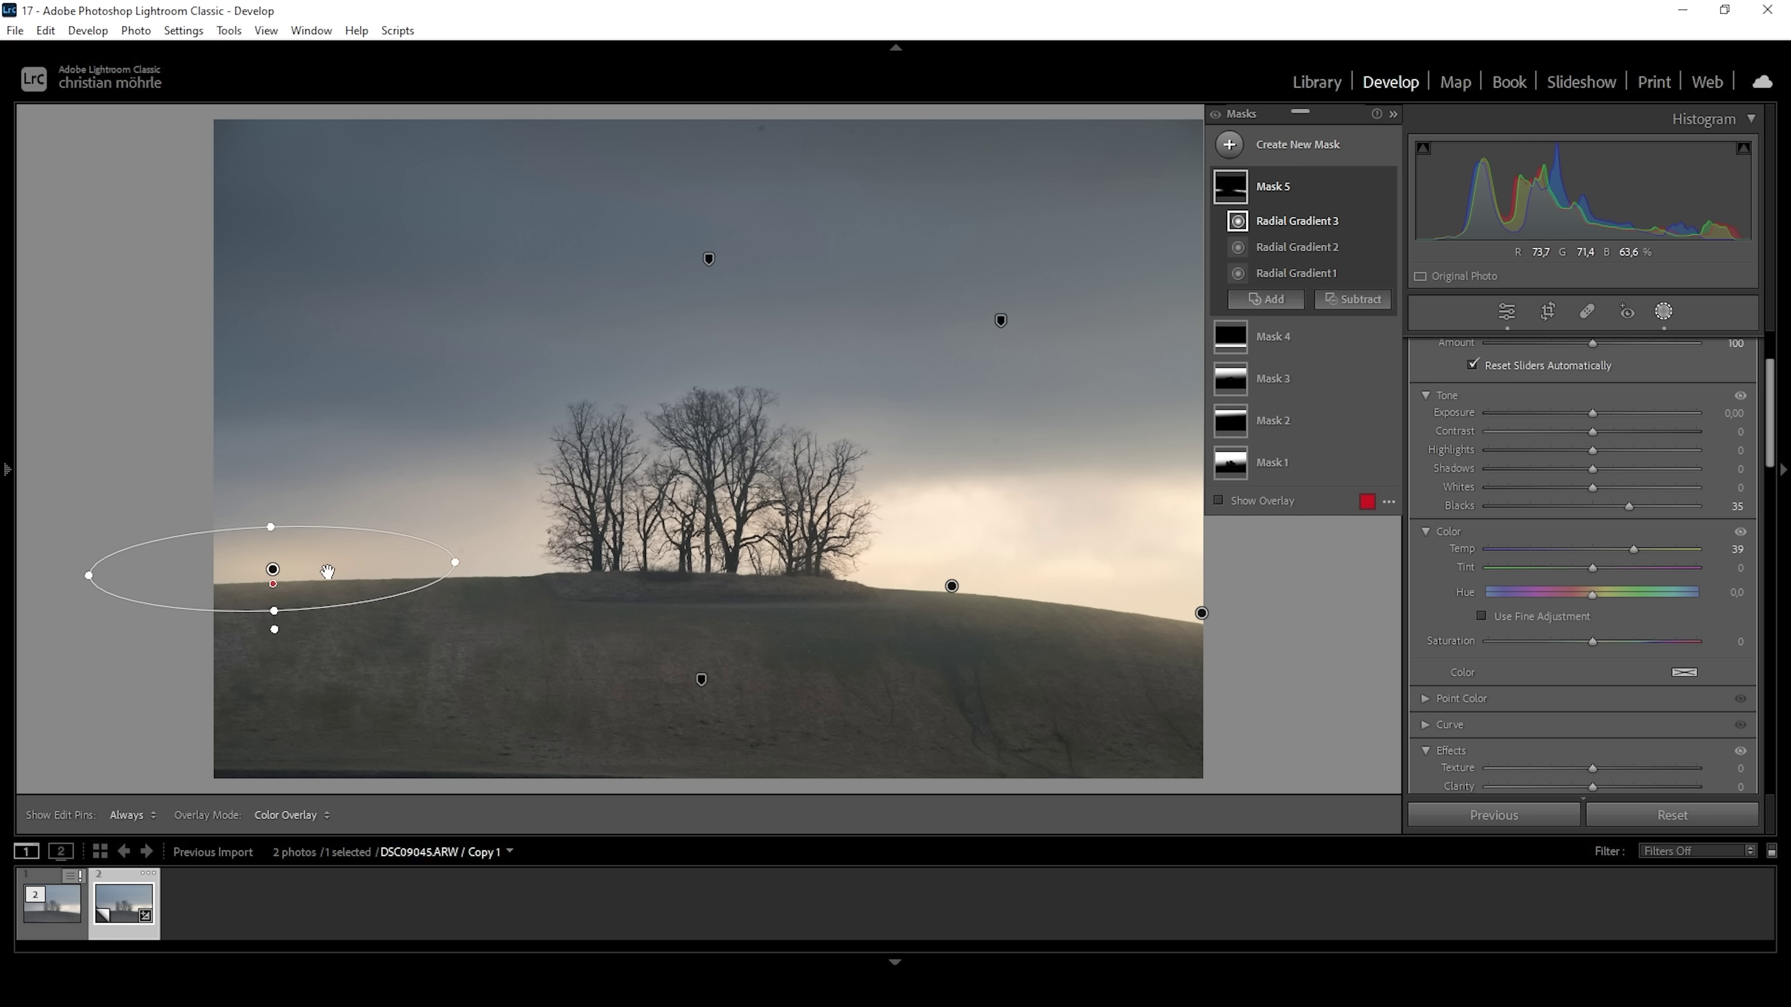
left_click_drag(311, 570, 266, 580)
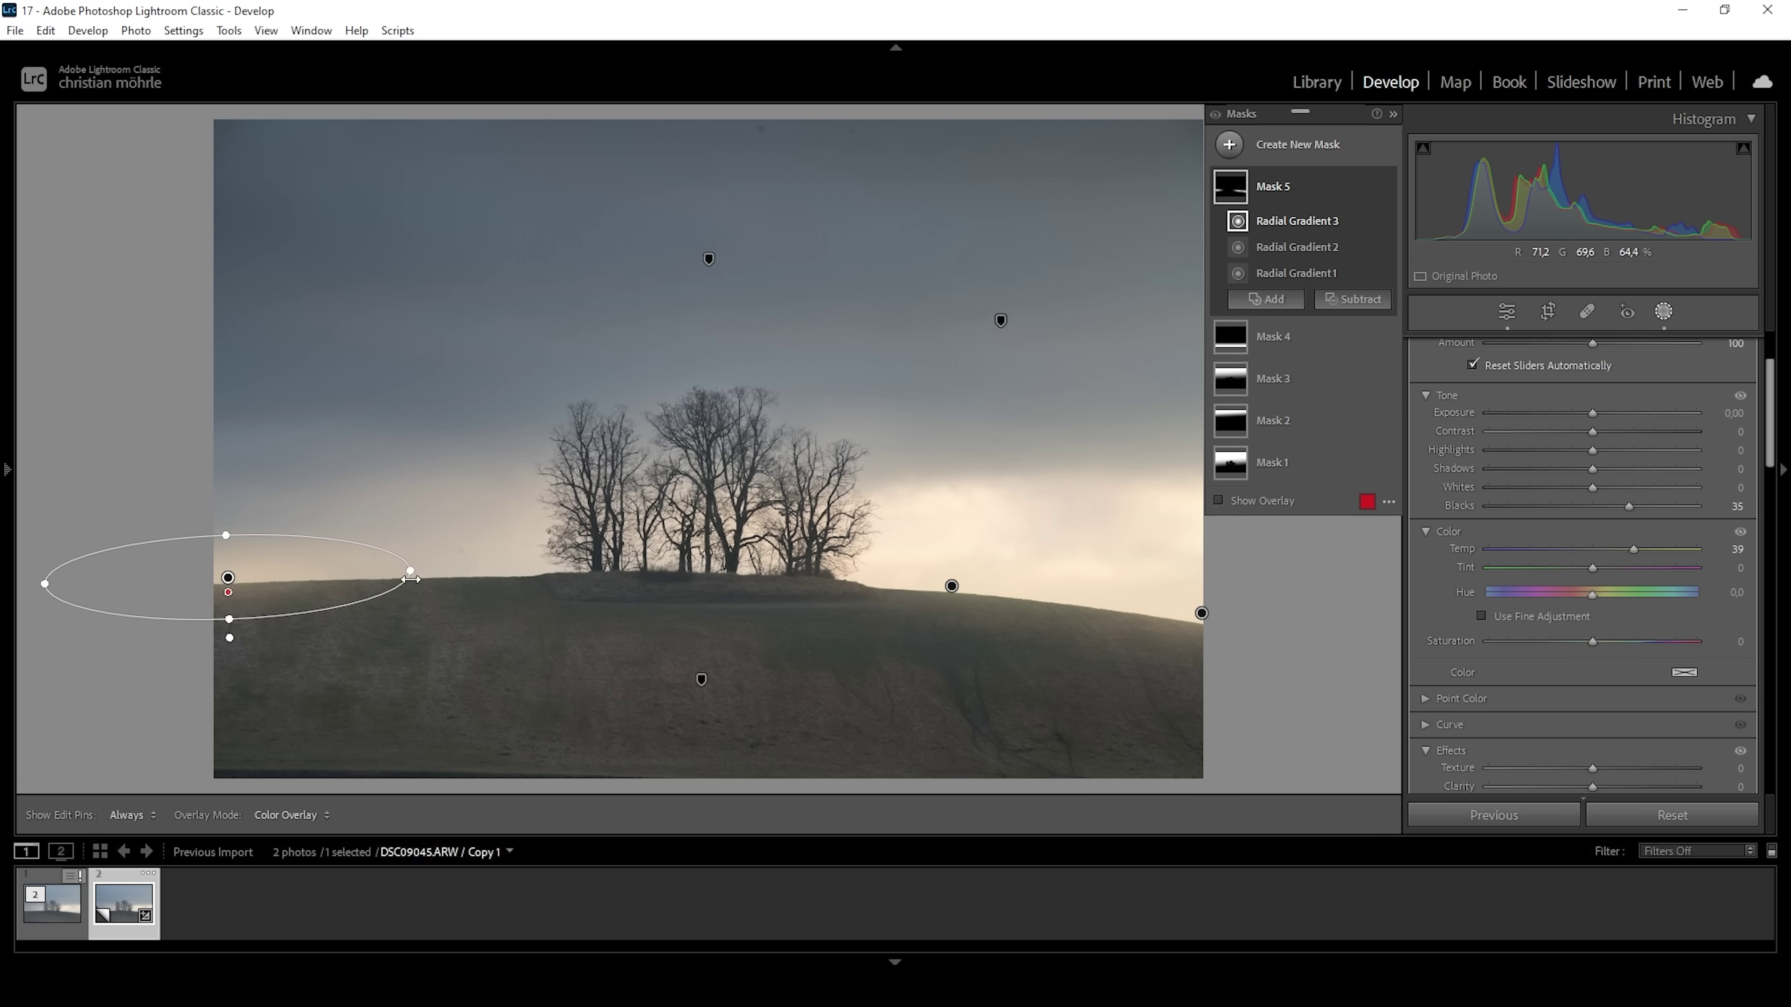
left_click_drag(428, 567, 456, 570)
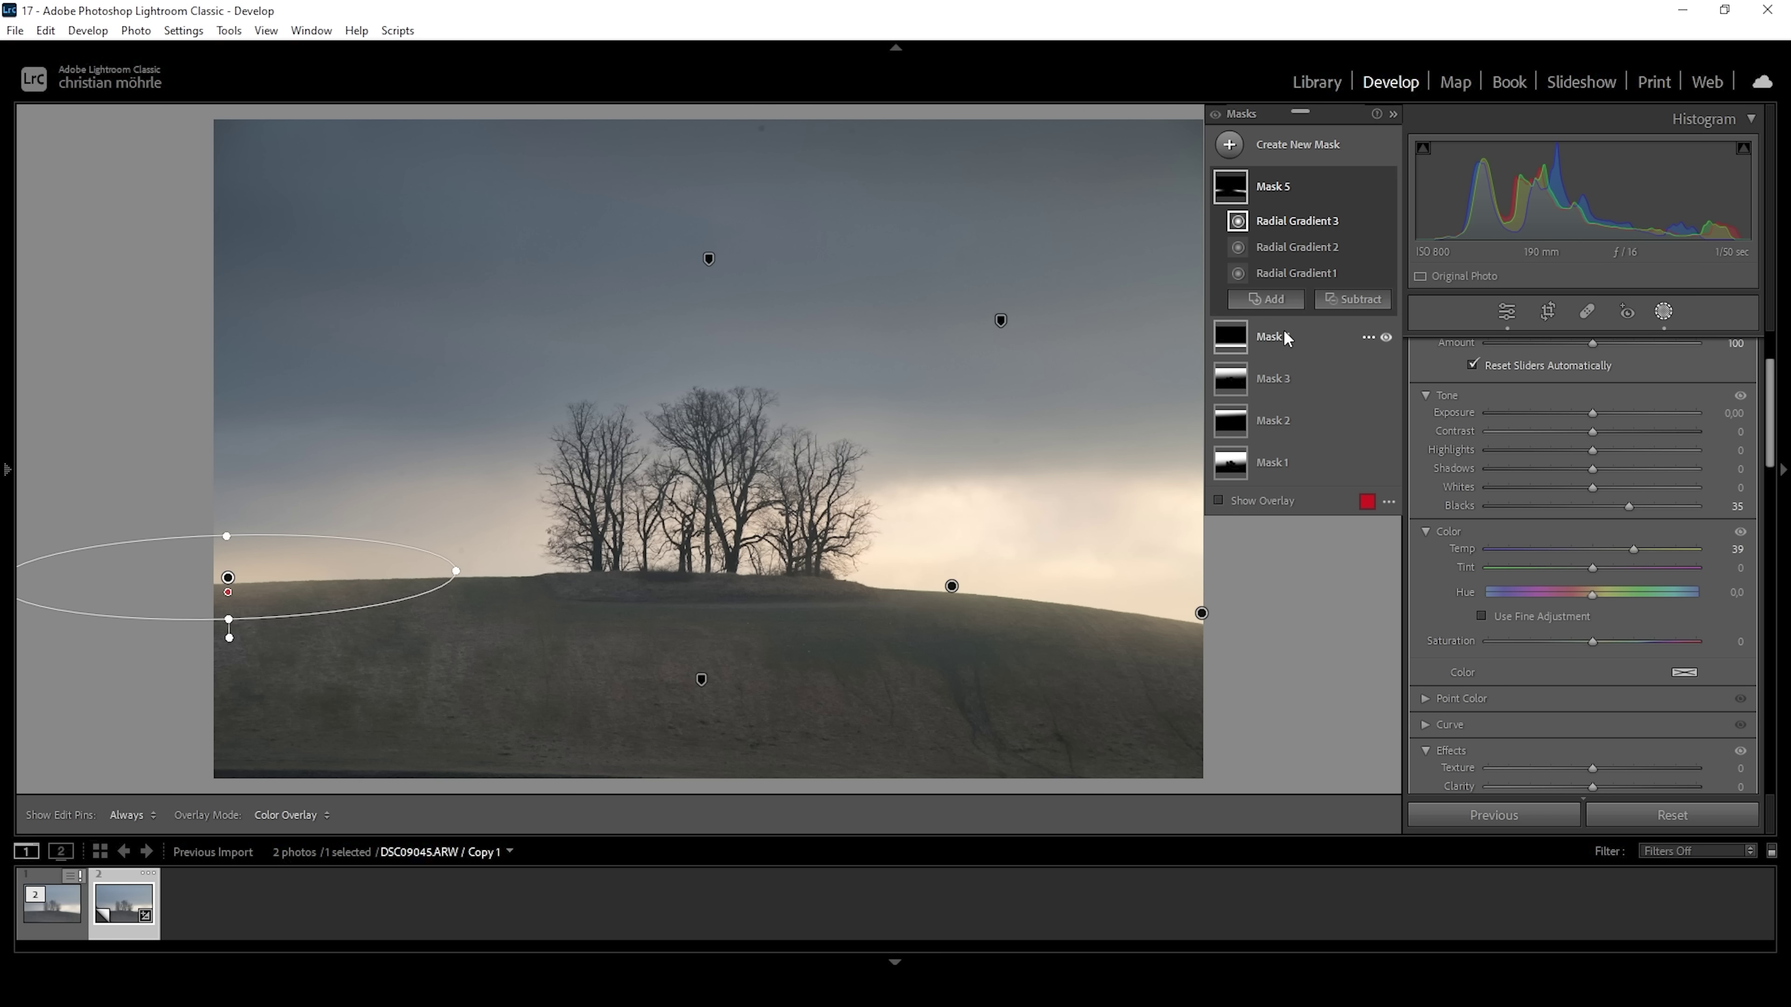
- Add Radial Gradient 4 to Mask 5 over the hill left of the trees
left_click(1267, 298)
left_click(1294, 529)
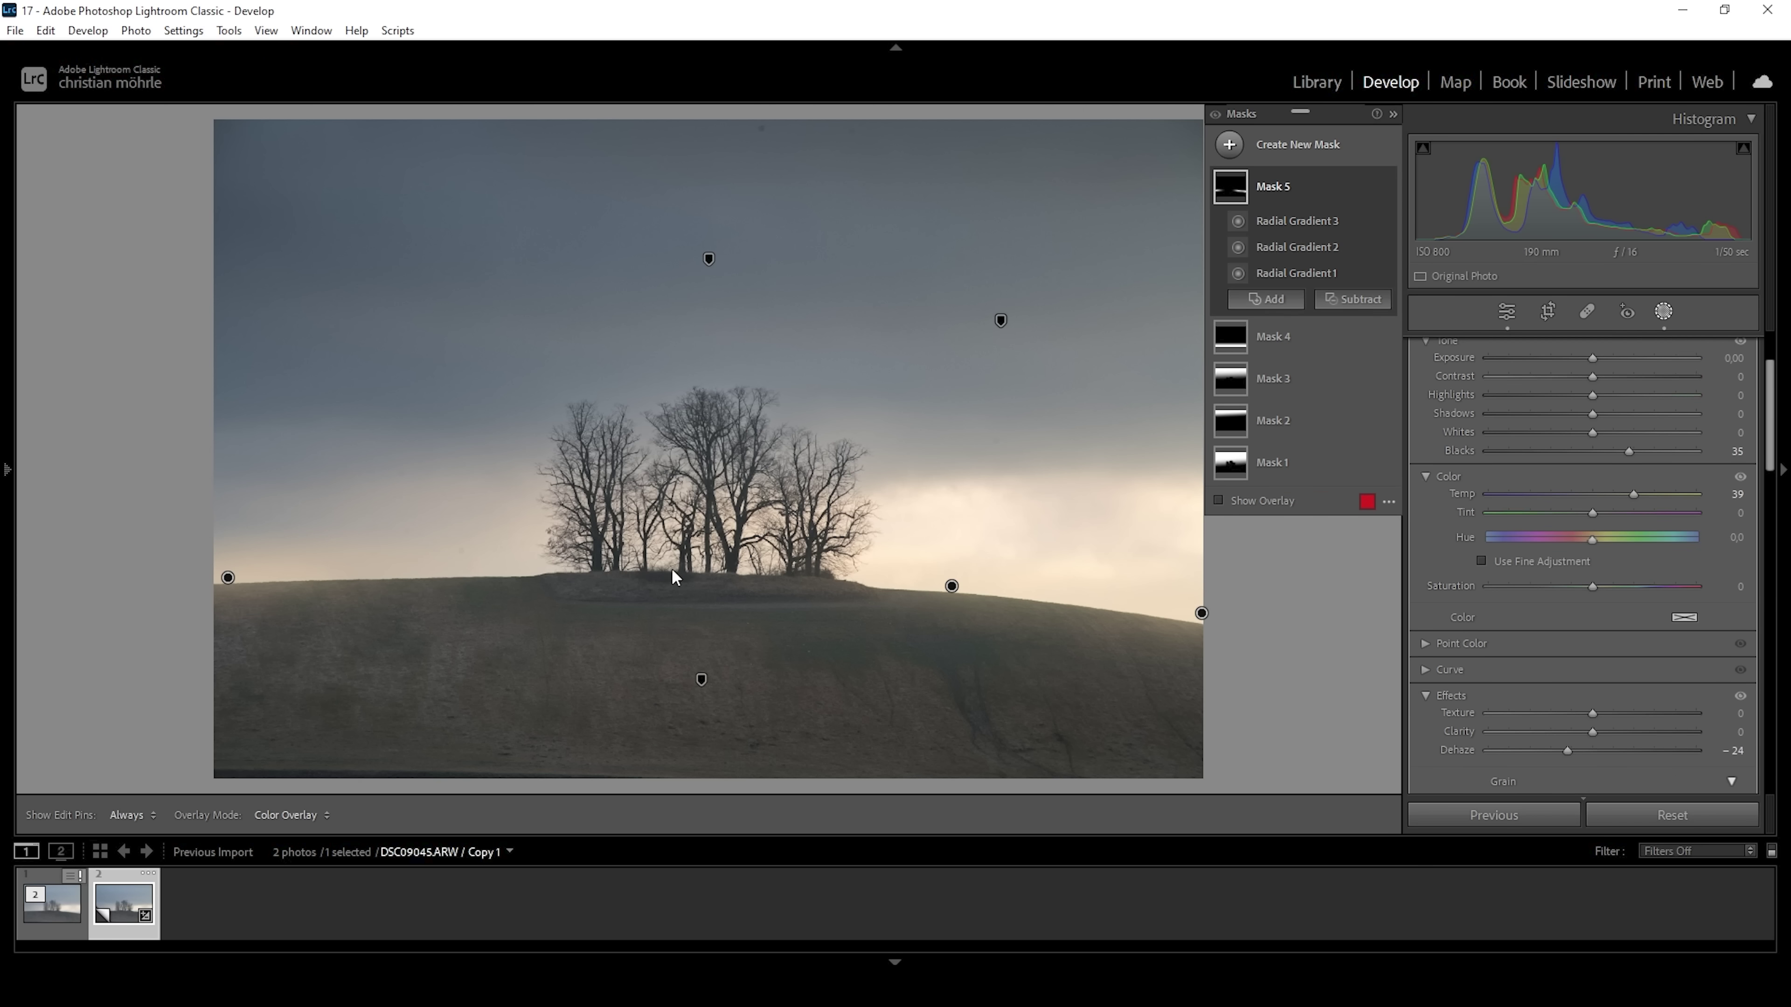
left_click_drag(440, 568, 490, 569)
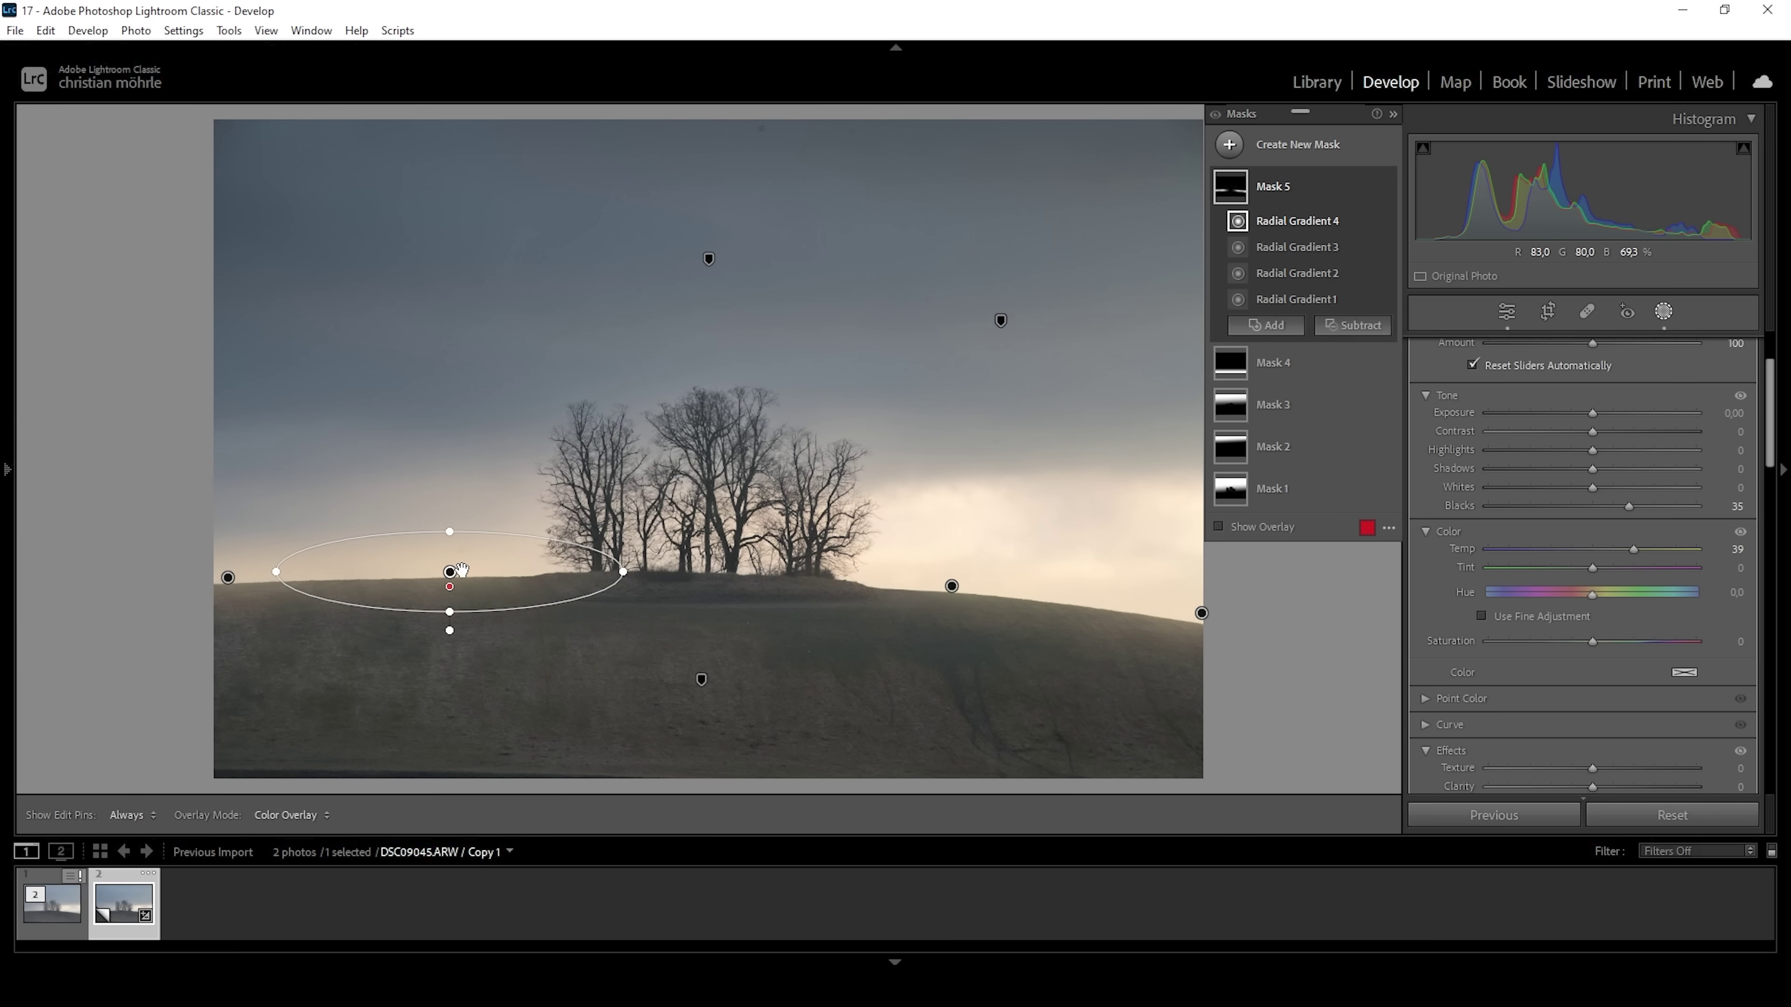
left_click(1229, 145)
- Create Mask 6 with Select Sky, plus an inverted subtracted Sky 2 component
left_click(1333, 206)
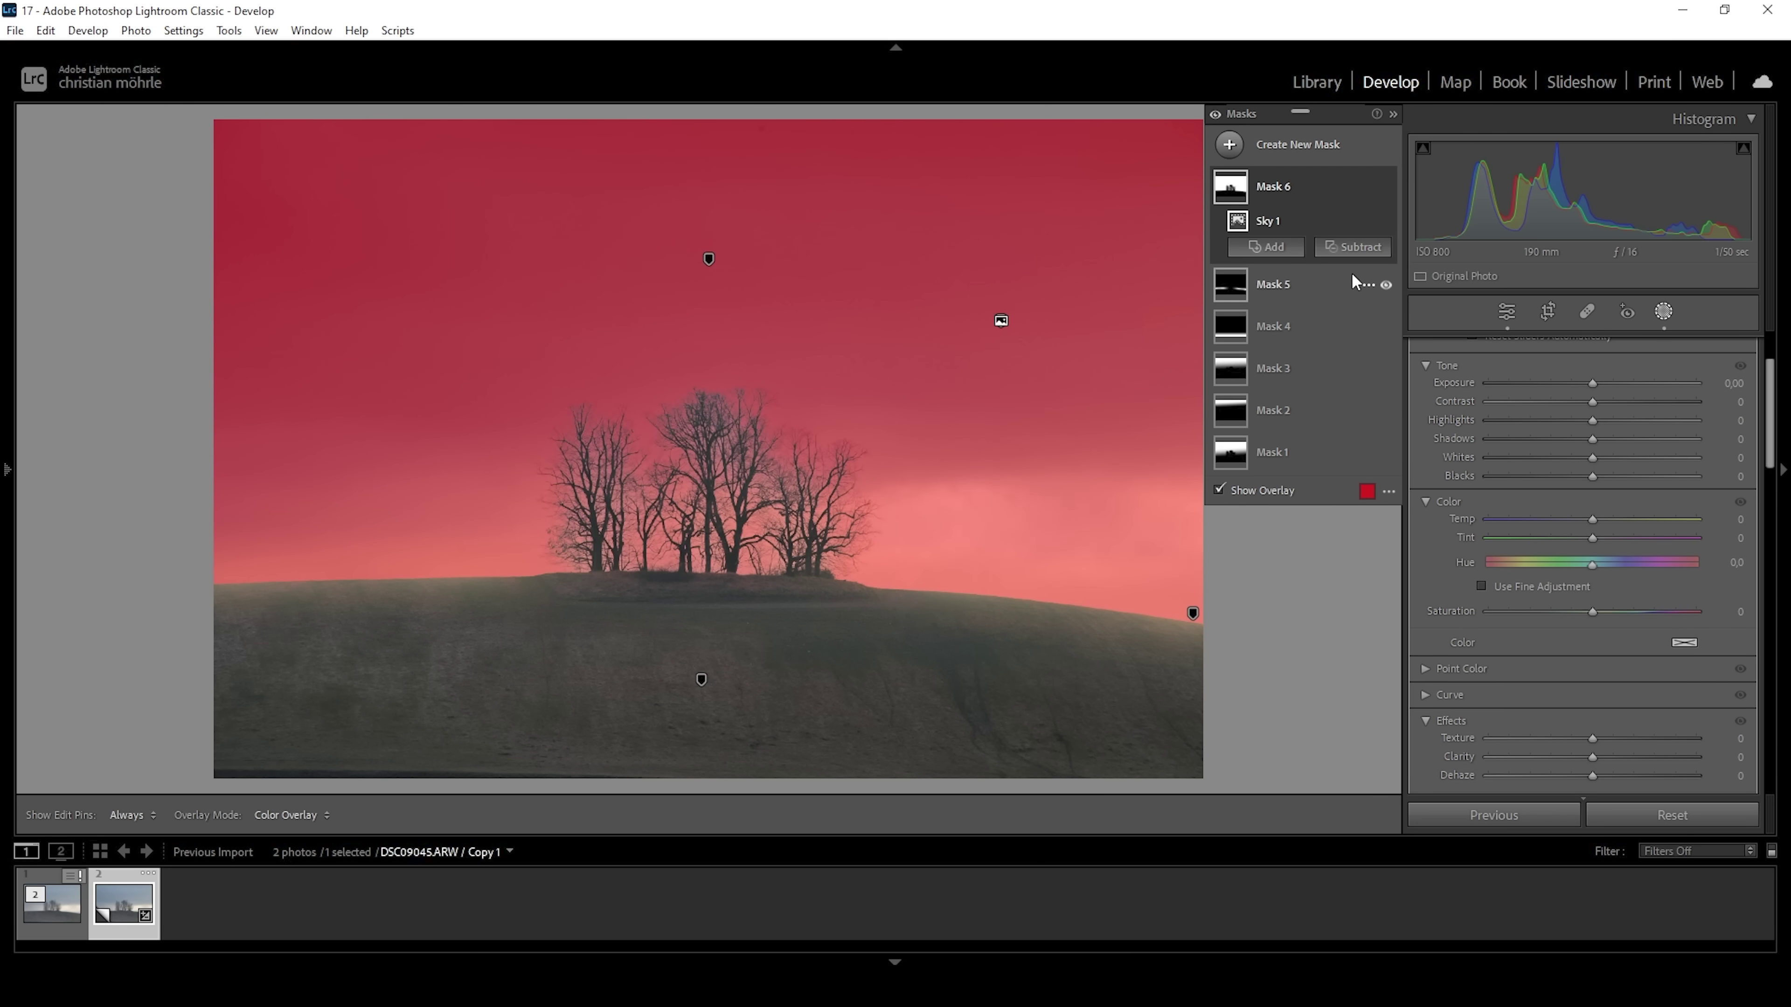
left_click(1353, 248)
left_click(1354, 315)
left_click(1368, 221)
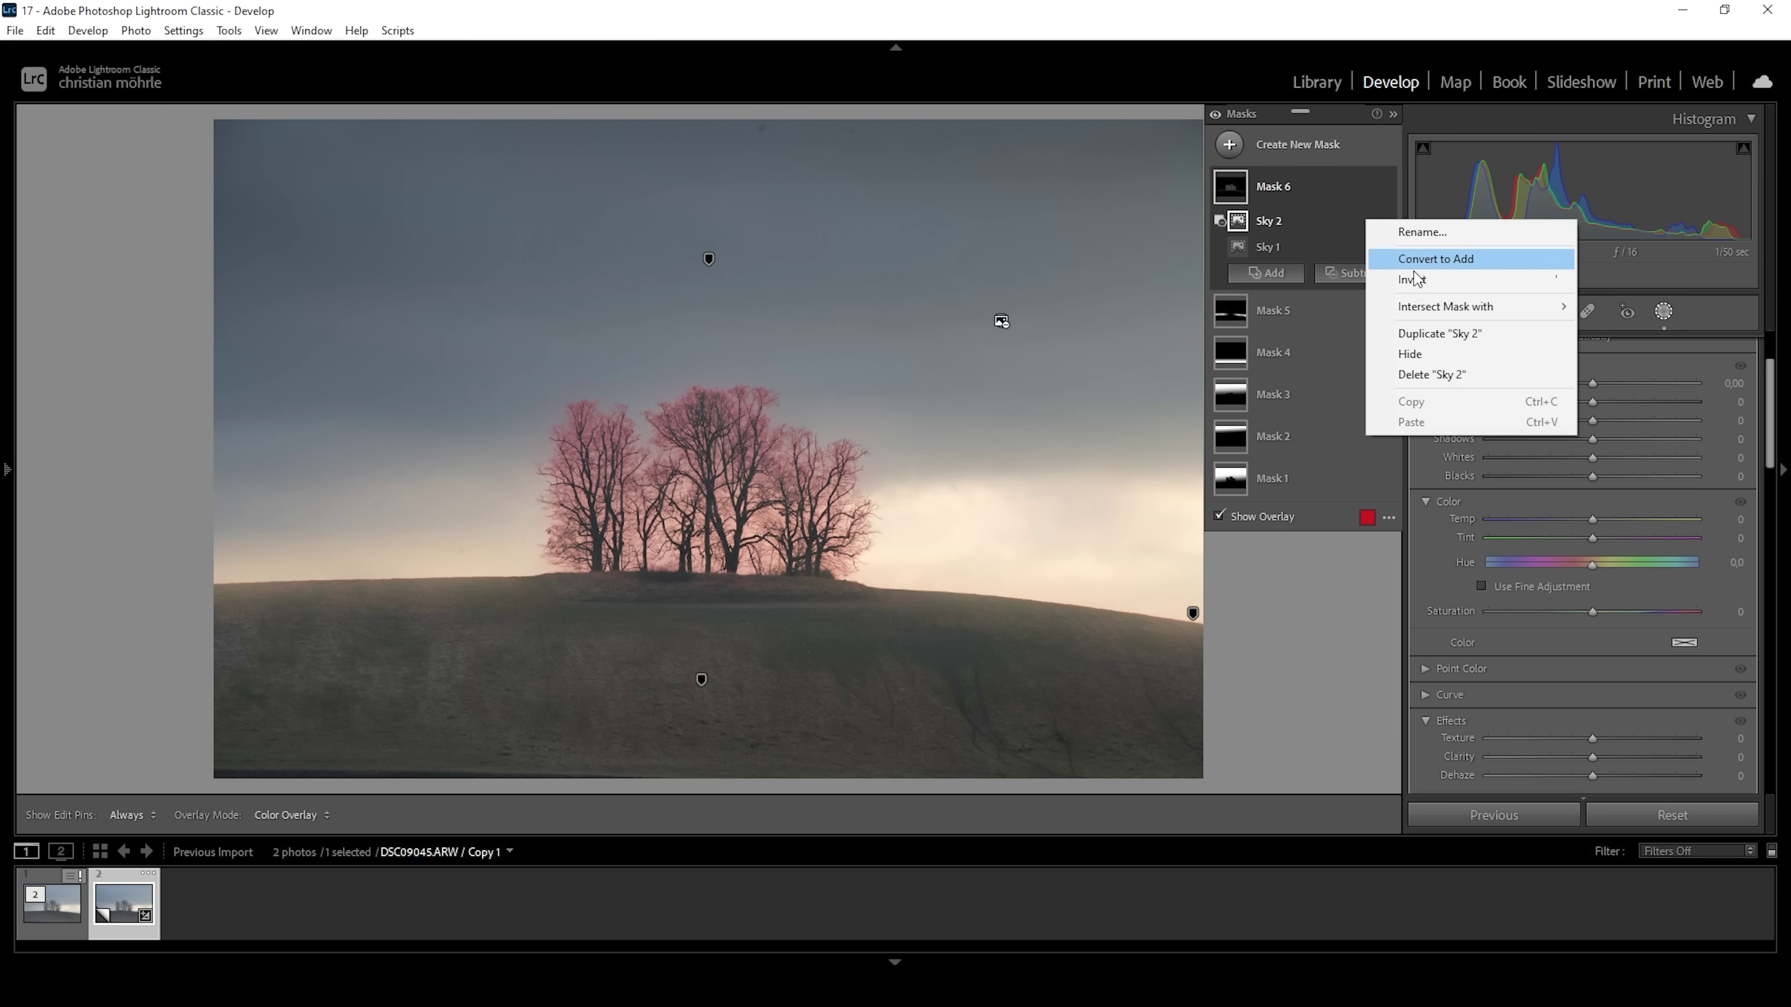
left_click(1413, 273)
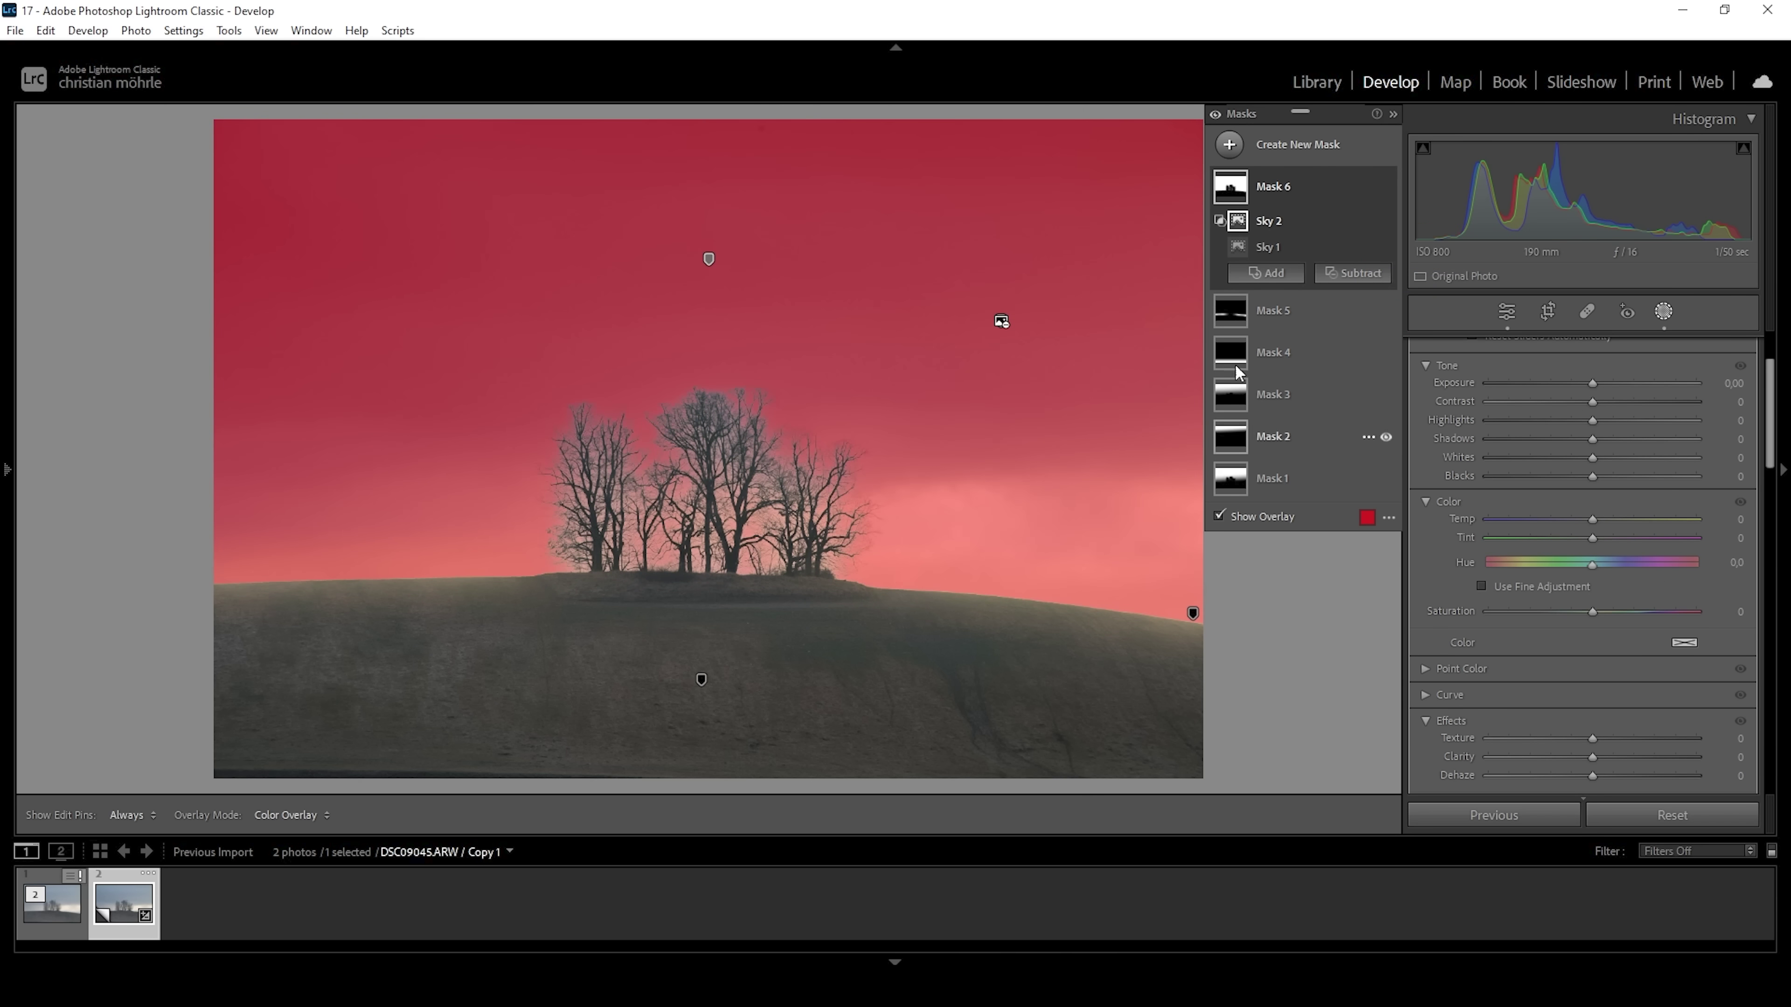
- Intersect Mask 6 with a radial gradient over the left horizon, widened toward the trees, Exposure +0.18
left_click(1368, 188)
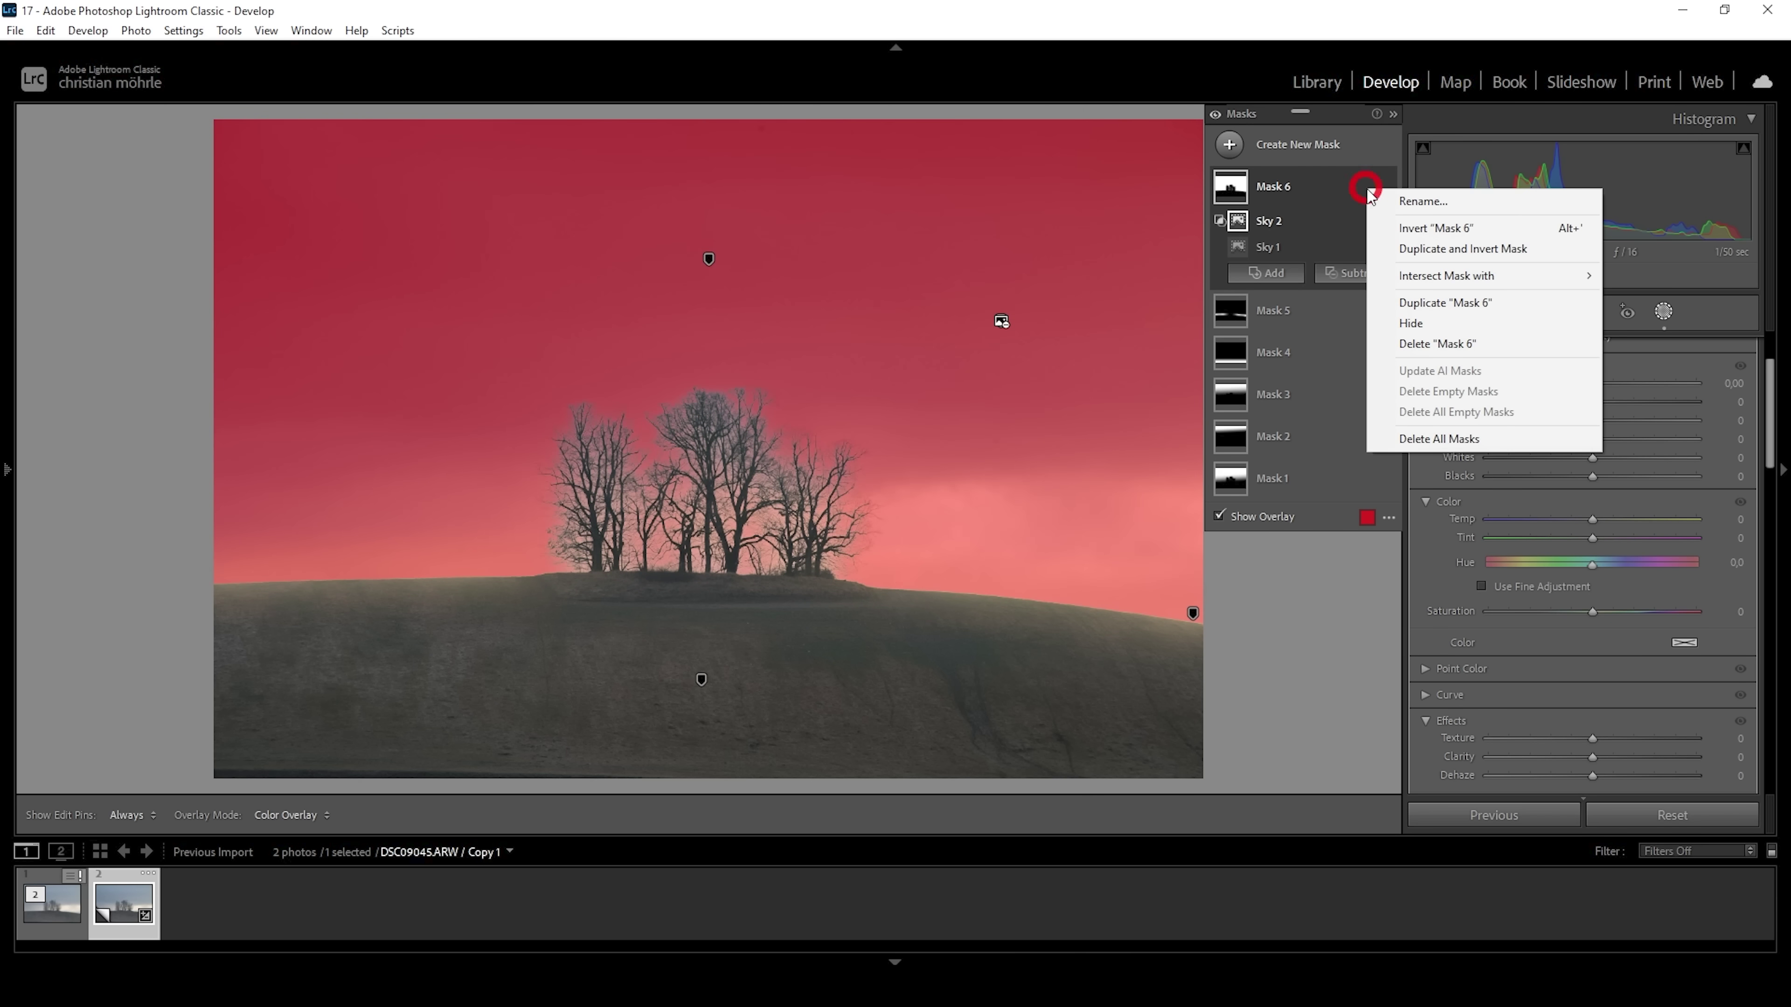
mouse_move(1424, 282)
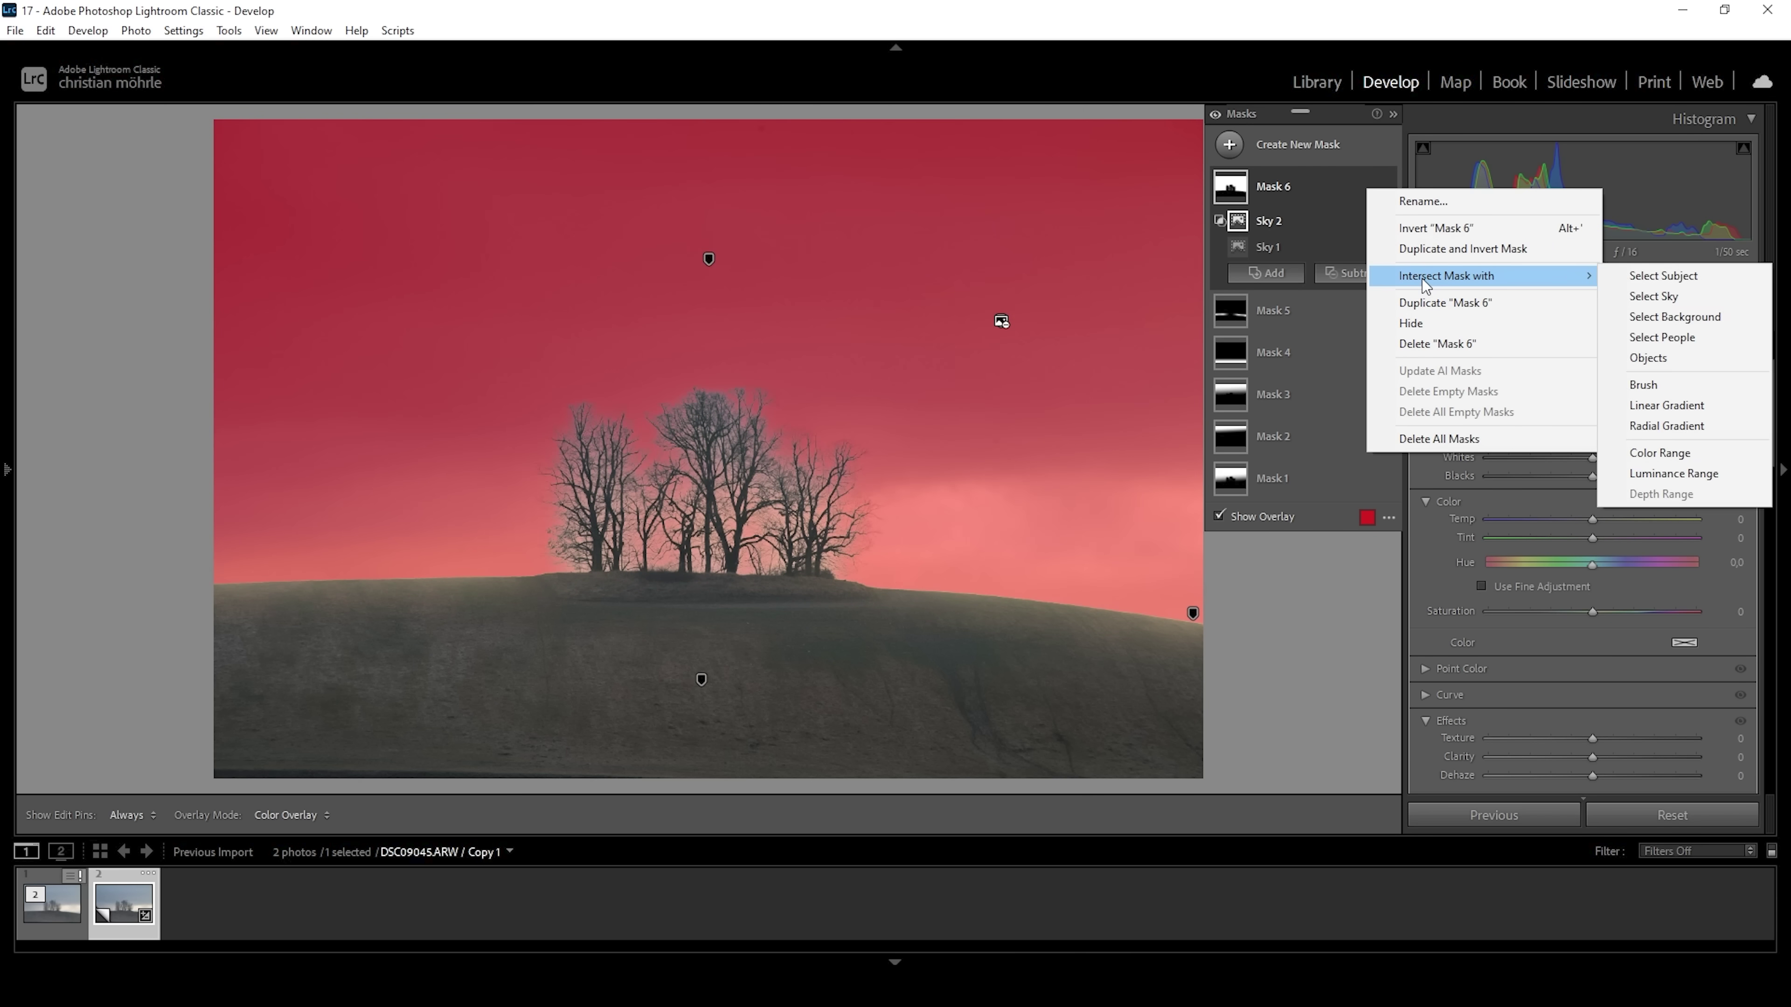
left_click(1692, 426)
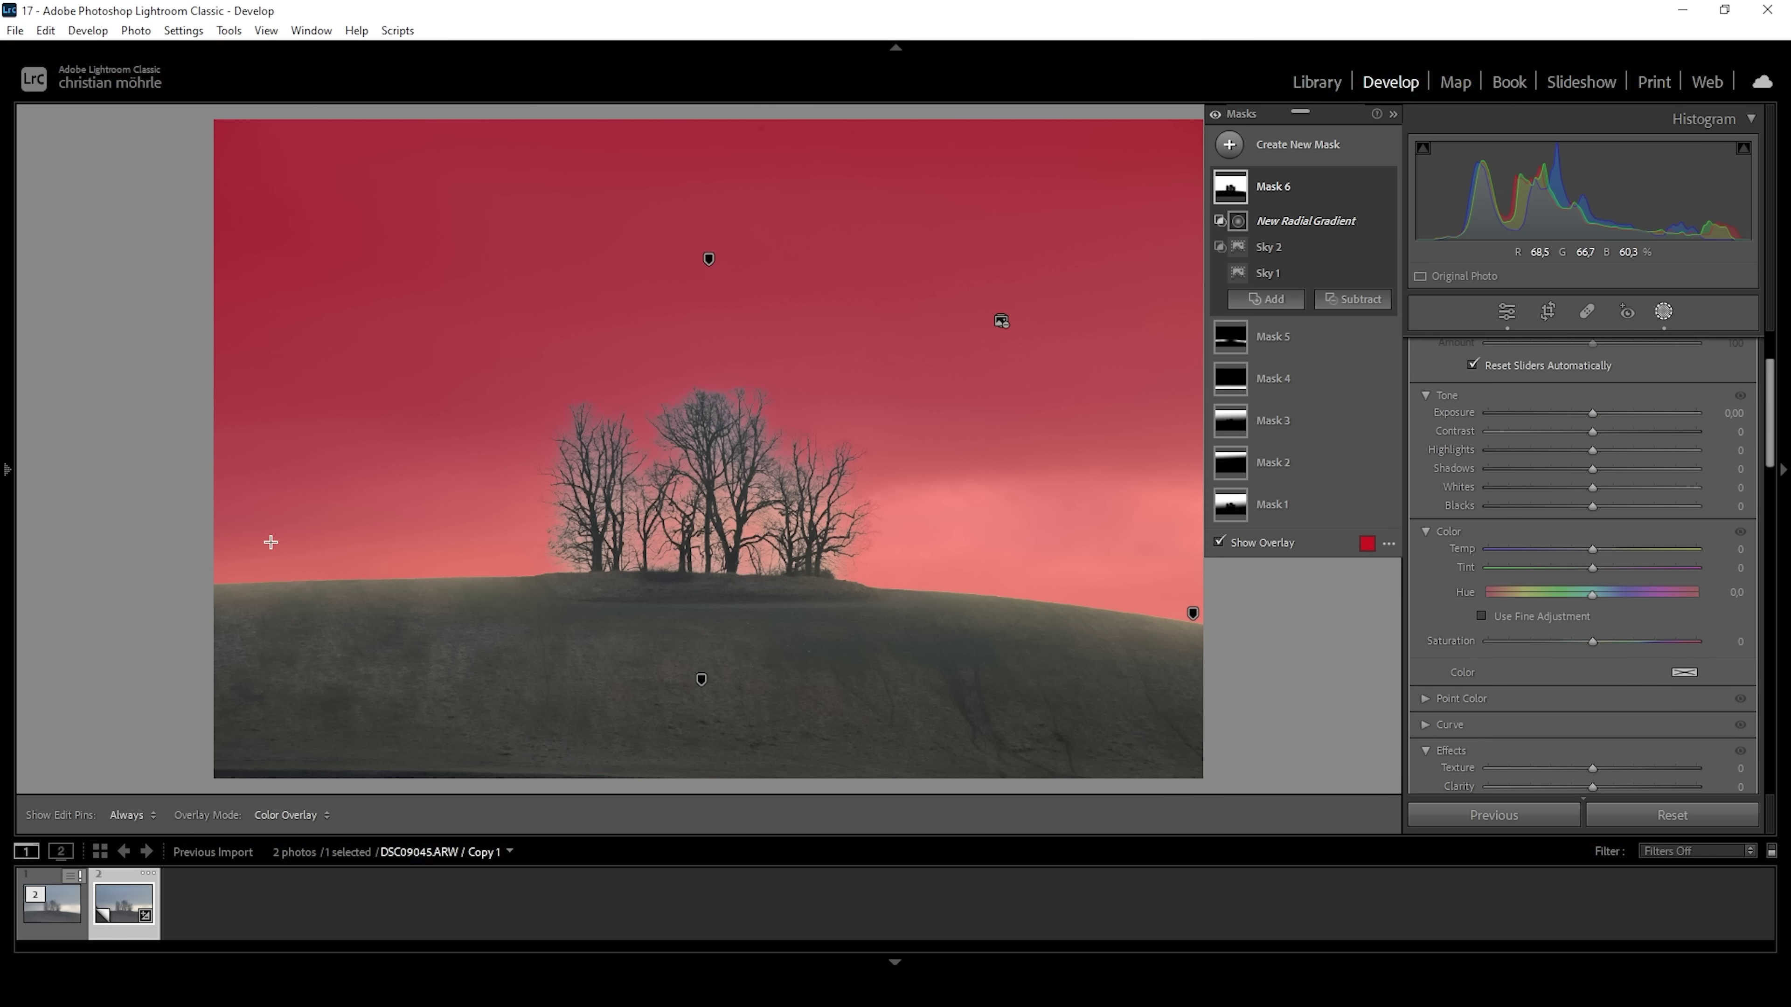
left_click_drag(271, 542, 722, 642)
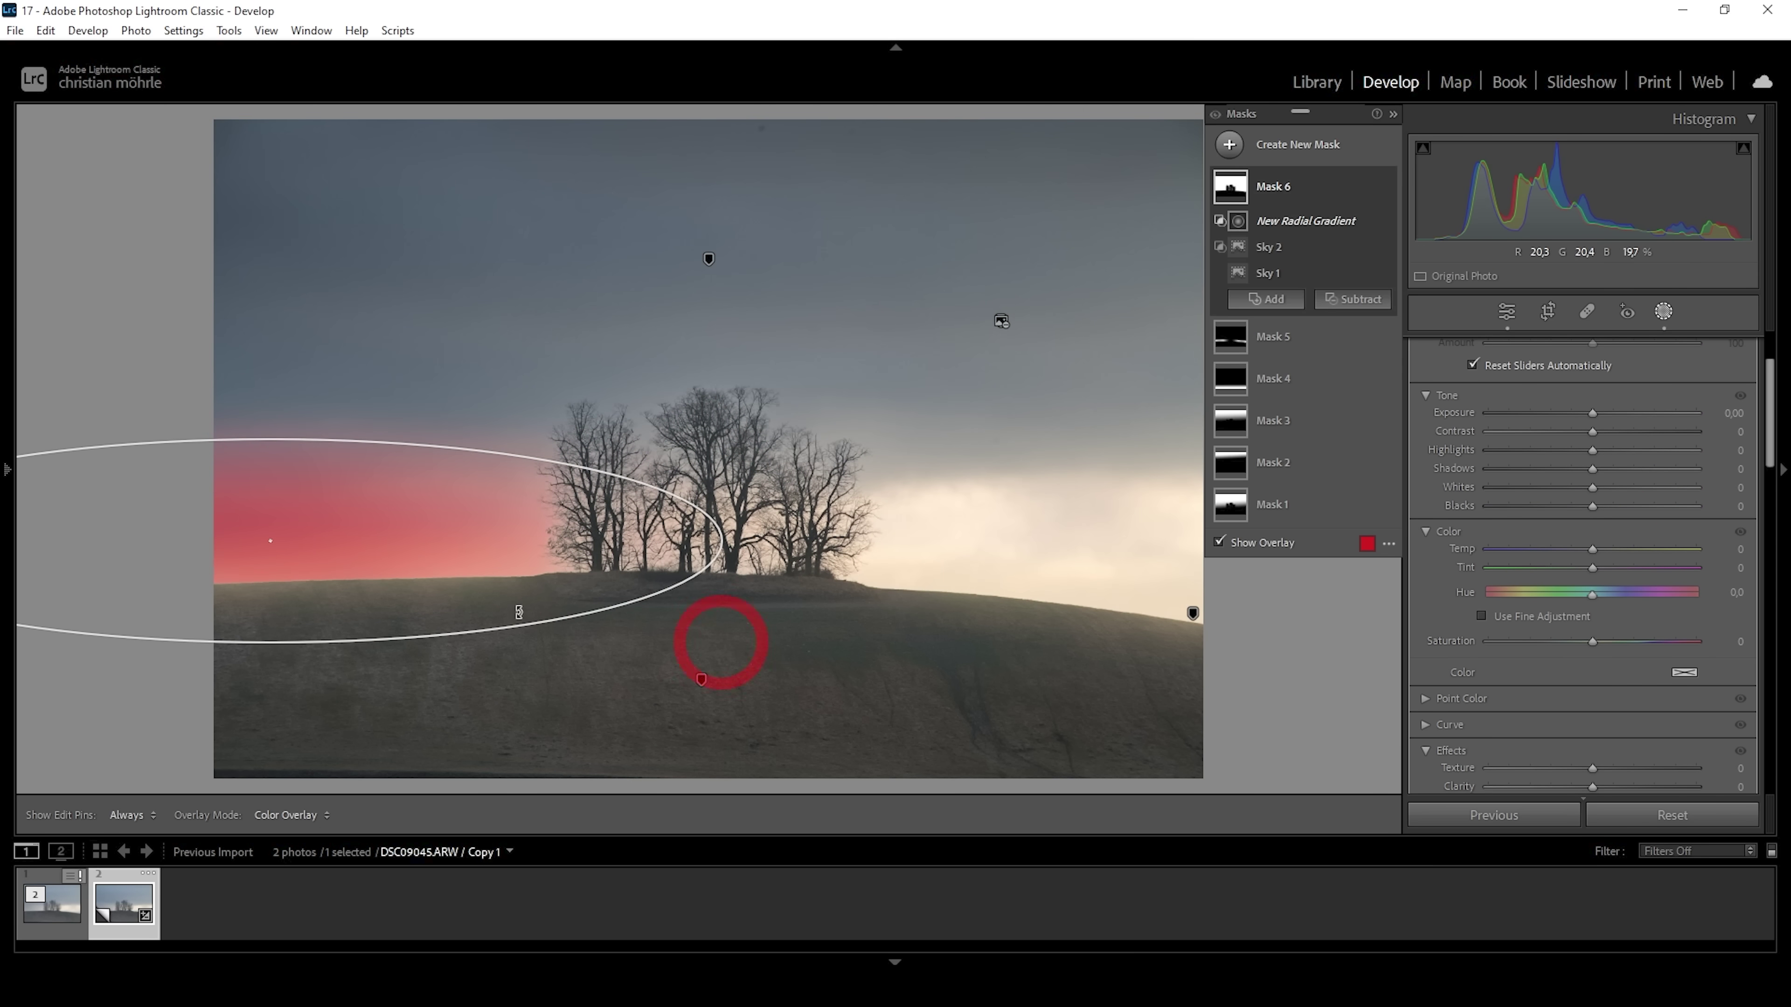
left_click_drag(239, 532, 243, 566)
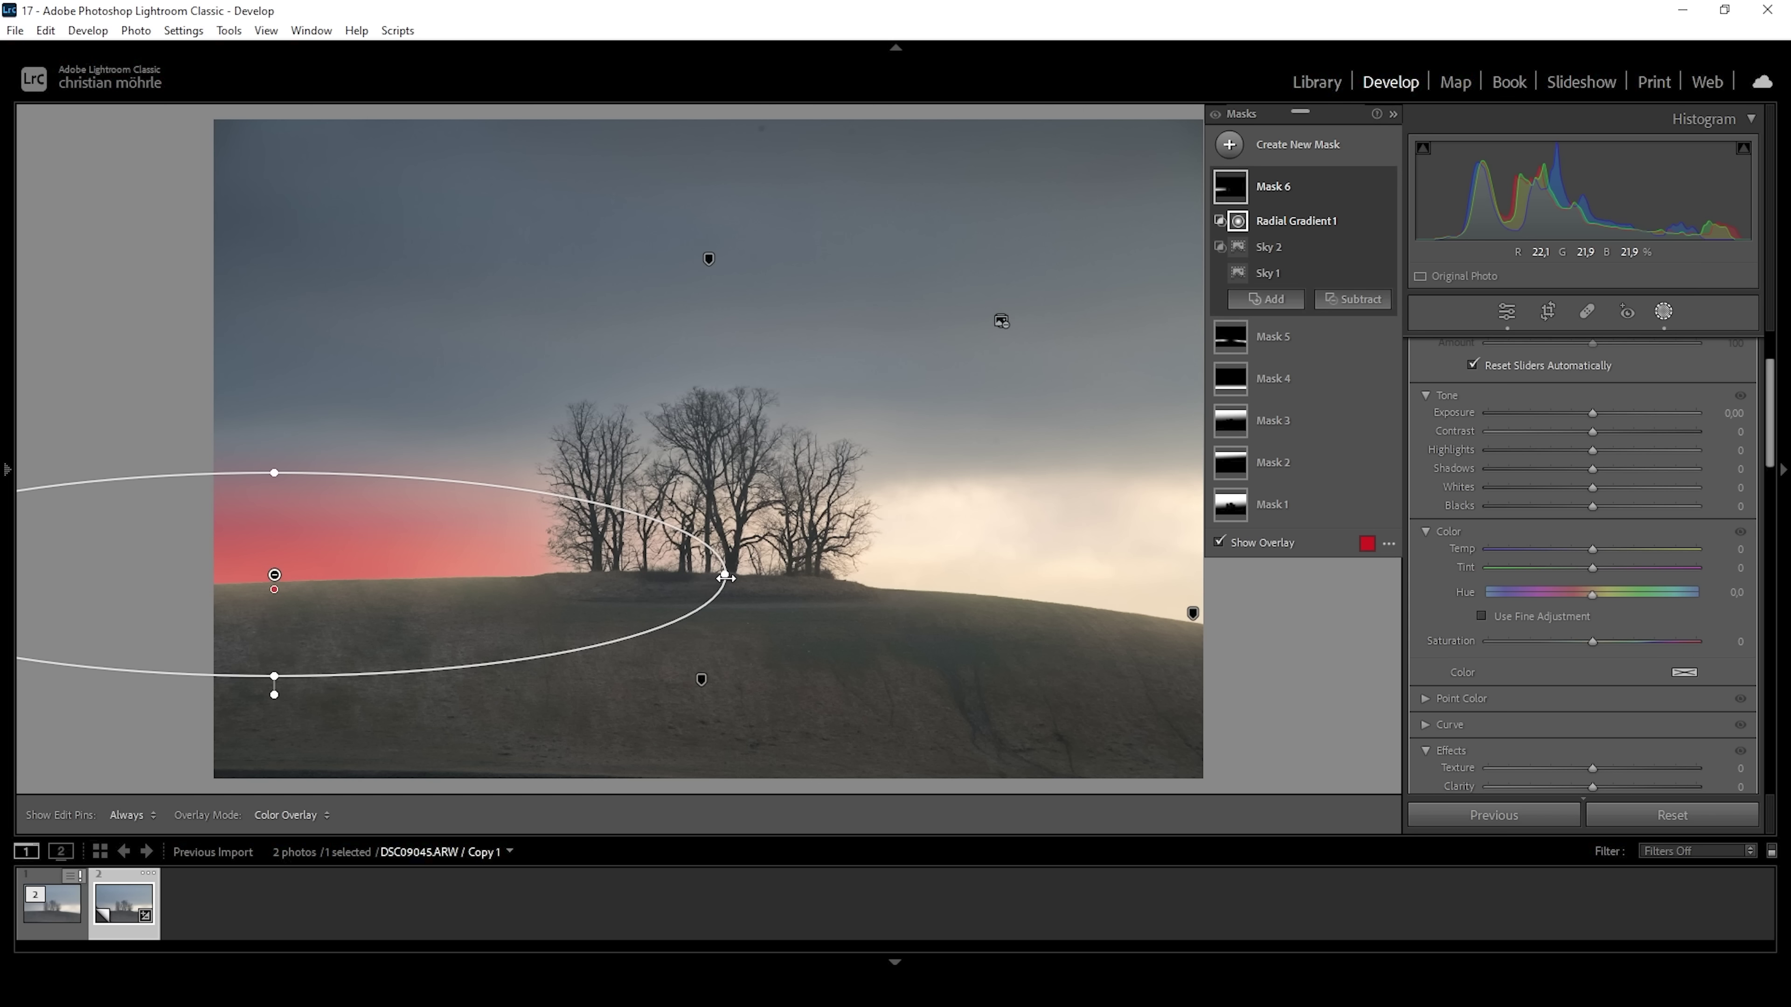
left_click_drag(725, 576, 811, 572)
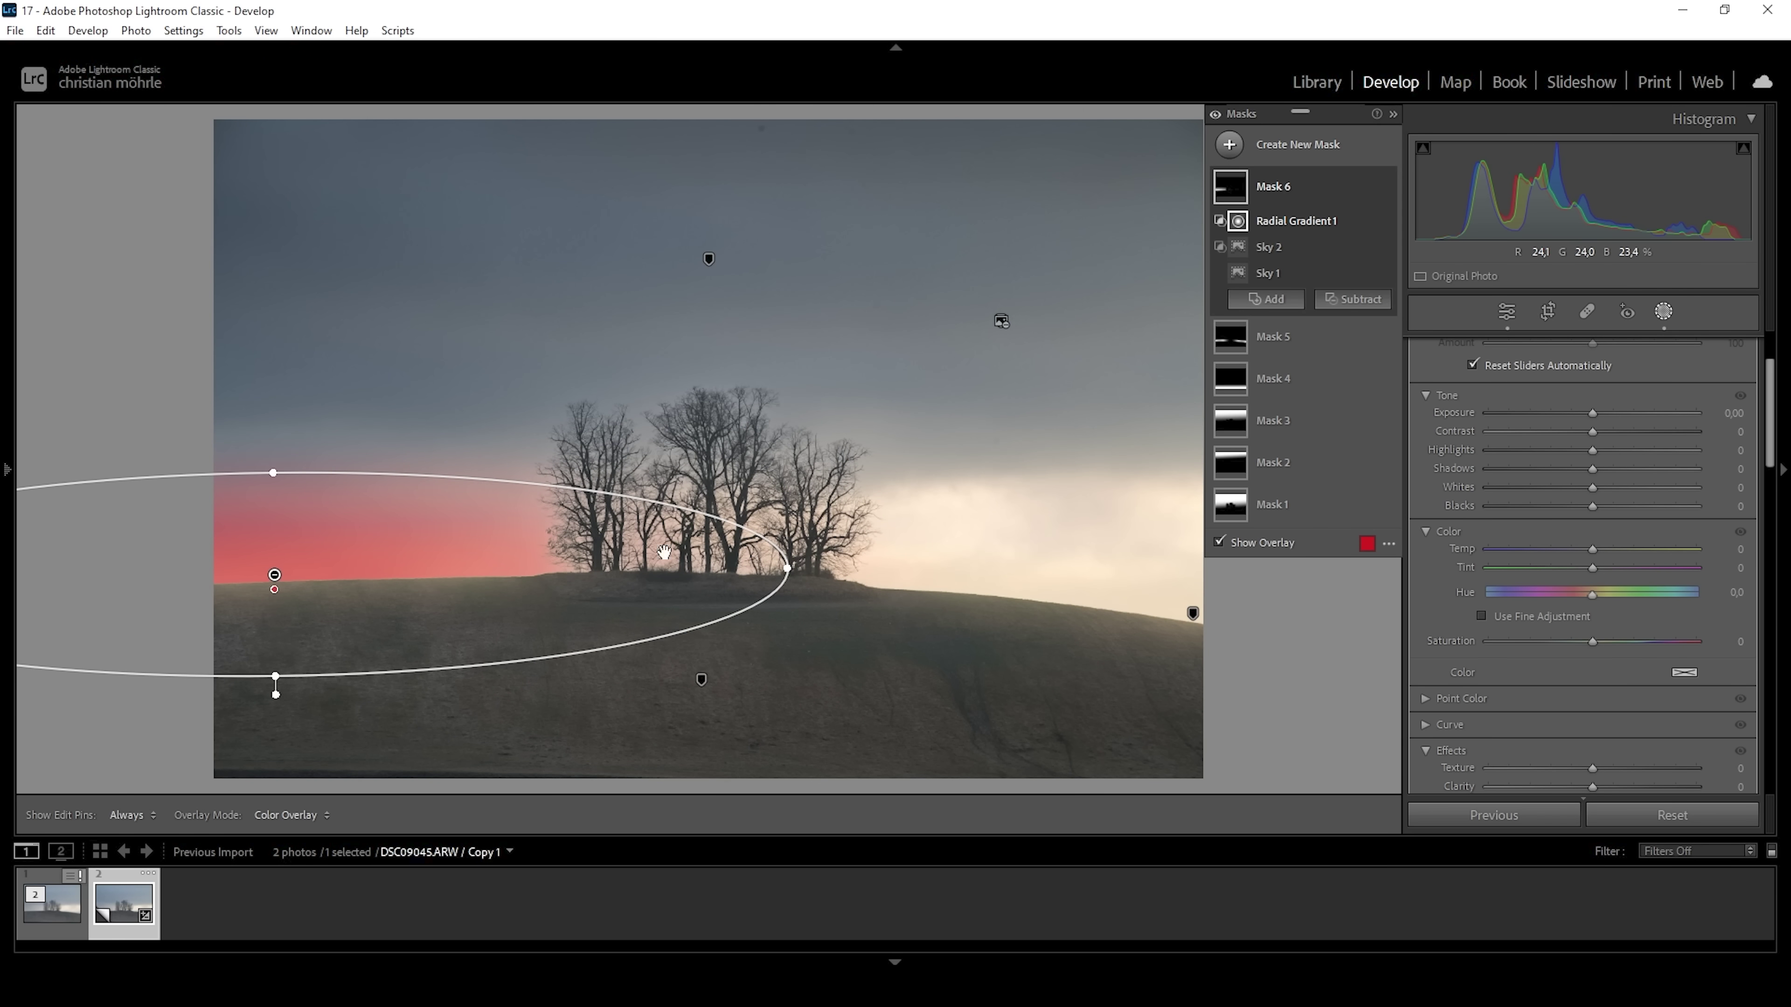
left_click_drag(788, 569, 845, 572)
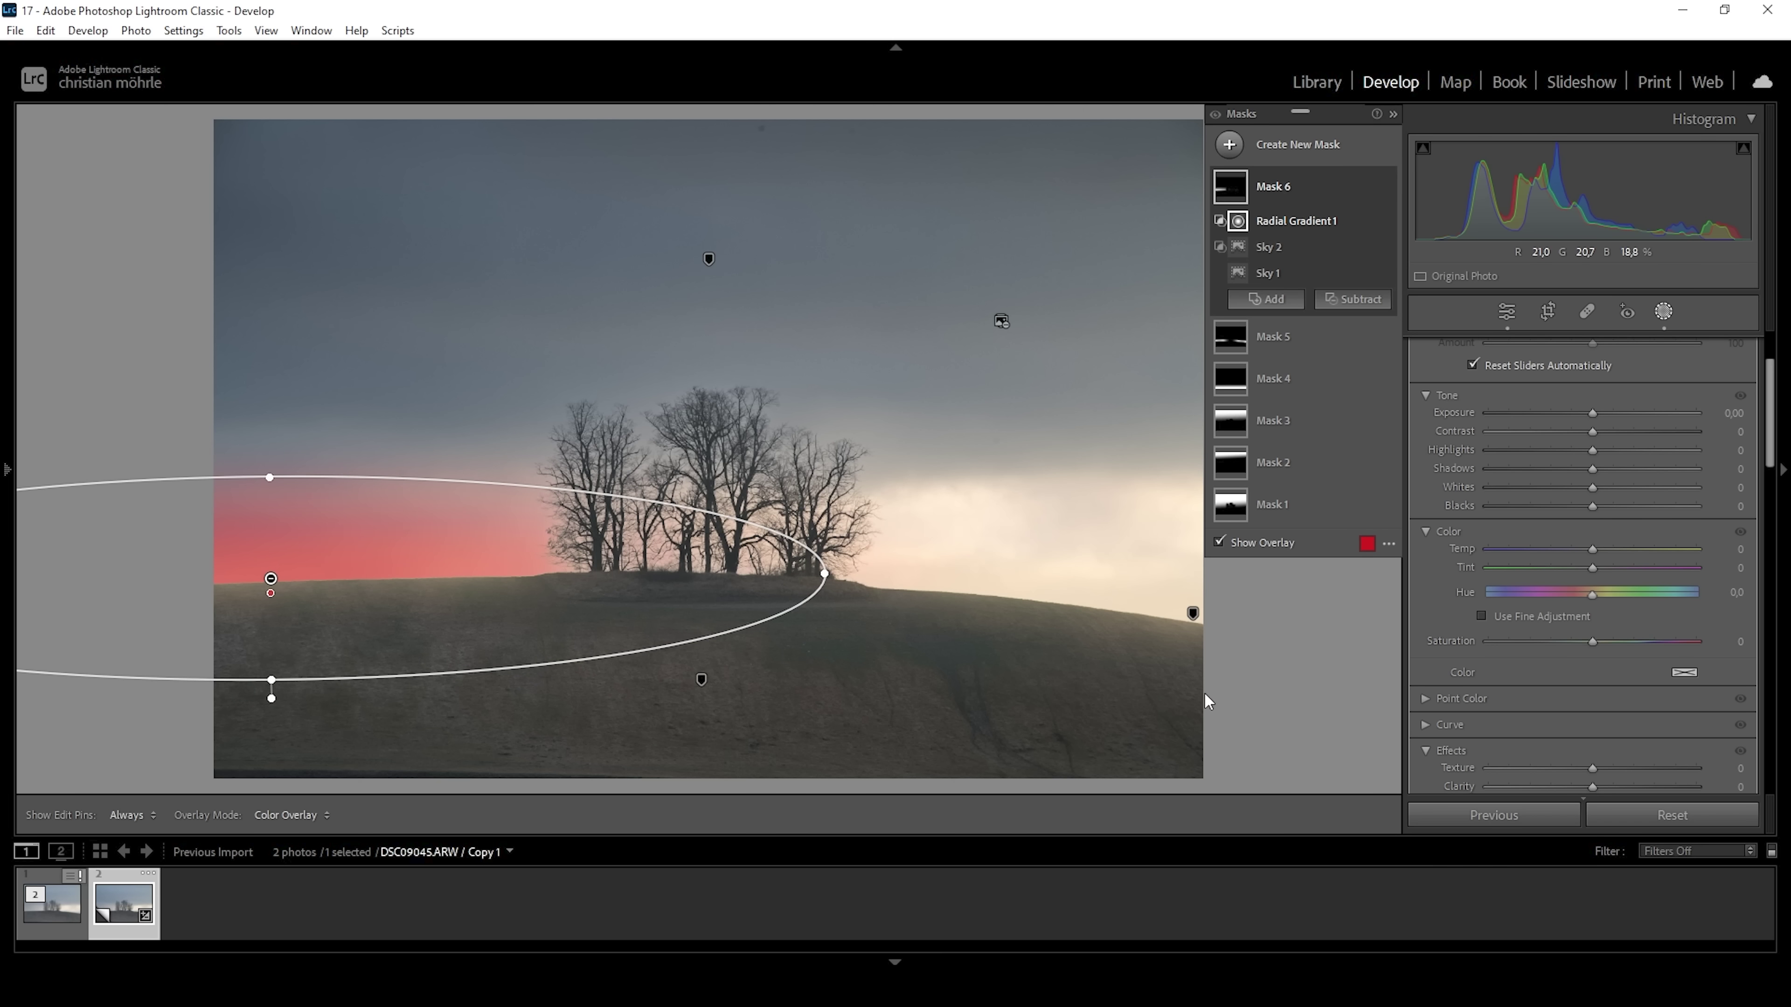
left_click_drag(1593, 414, 1601, 415)
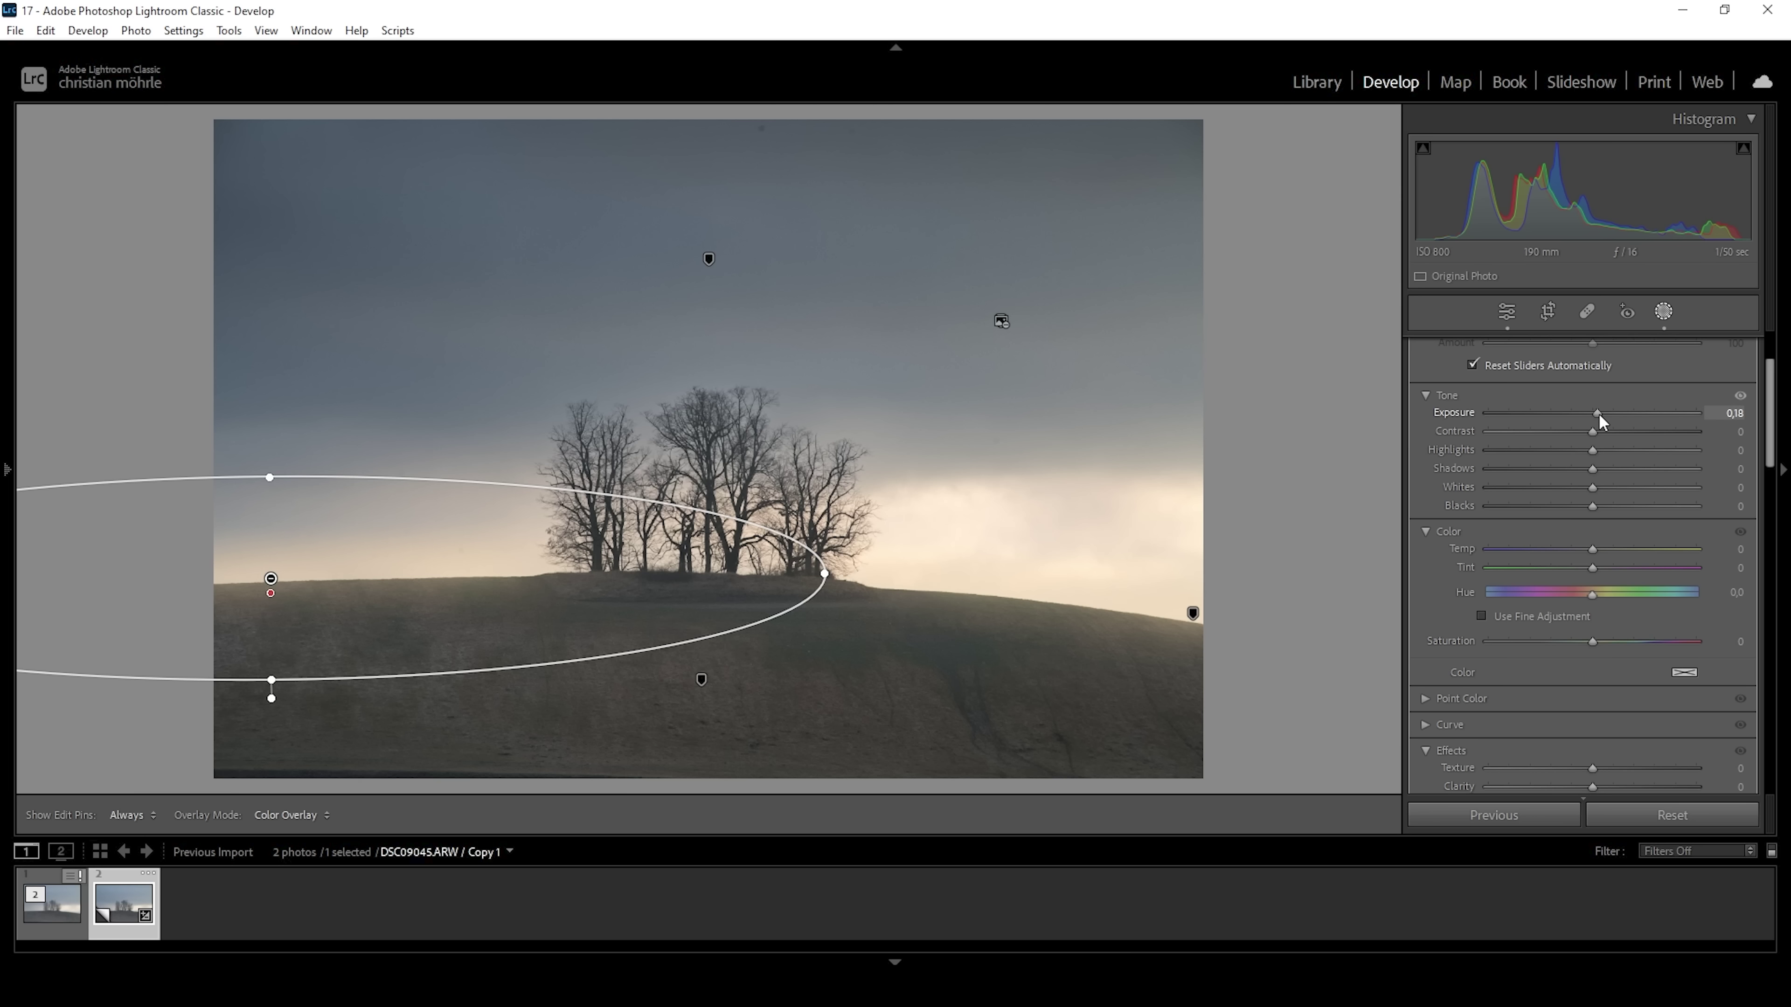
- Give the left horizon sky mask Exposure 0.21, Whites 60, Temp 24 and Saturation 22
left_click_drag(1600, 412, 1600, 411)
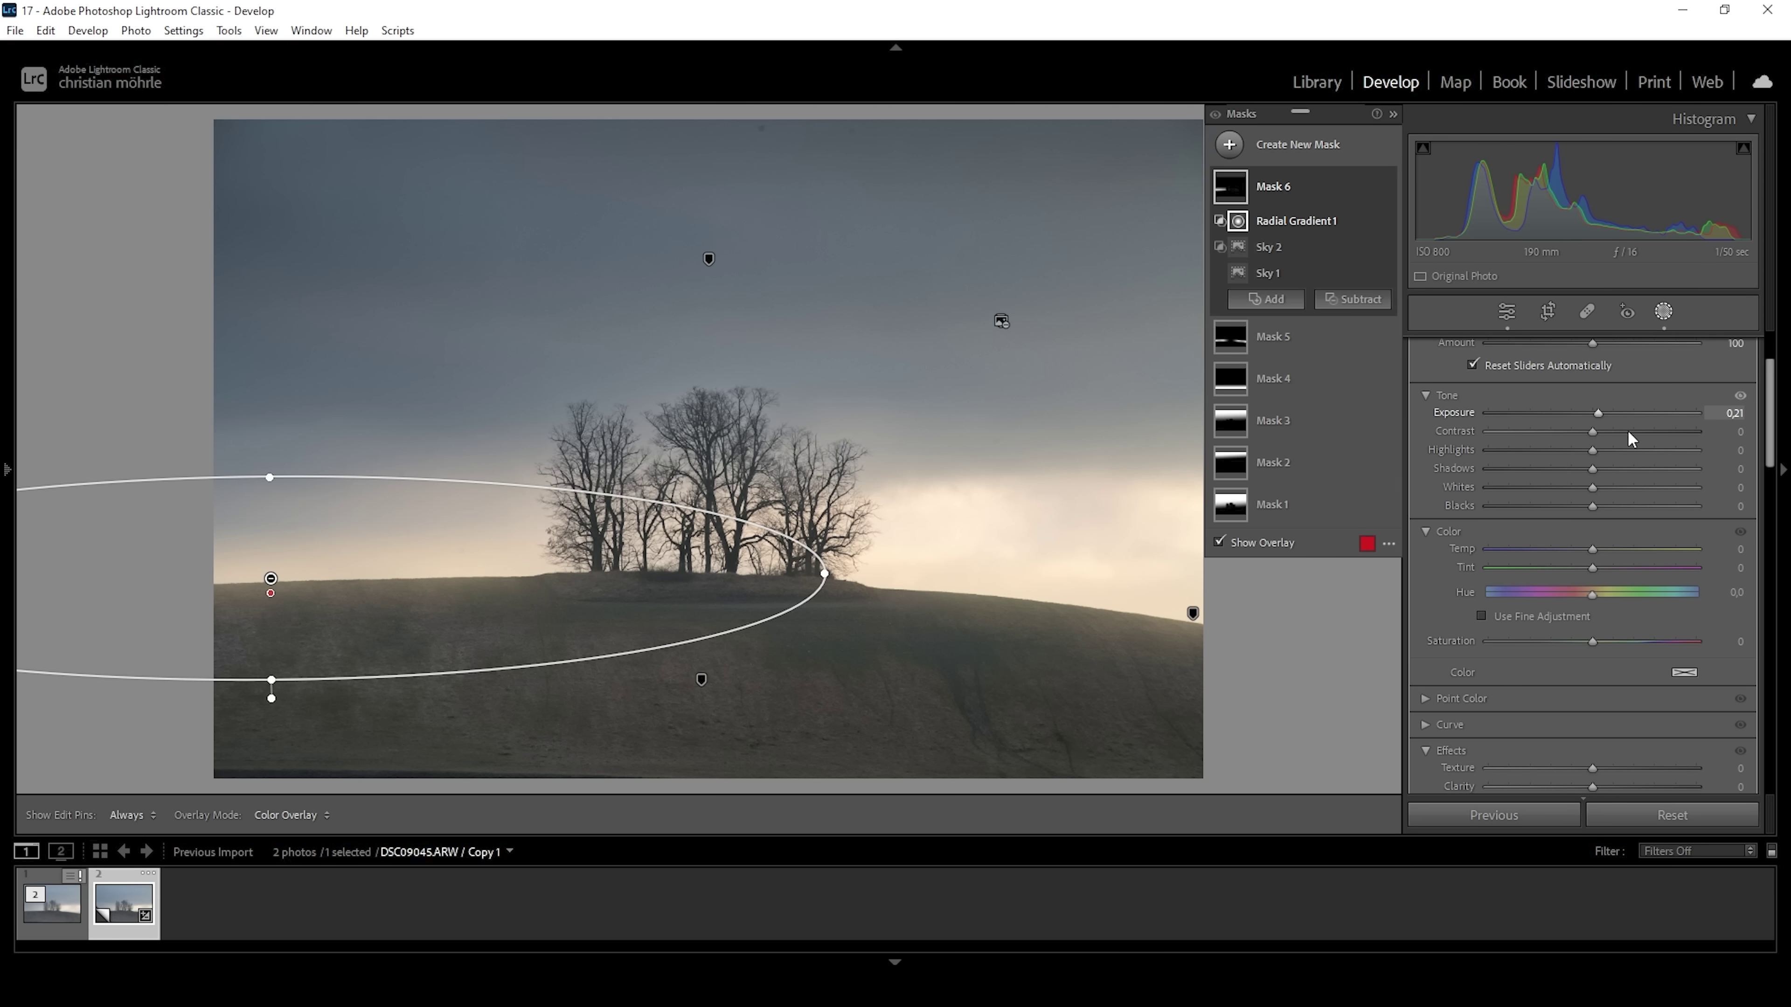
left_click_drag(1594, 487, 1655, 483)
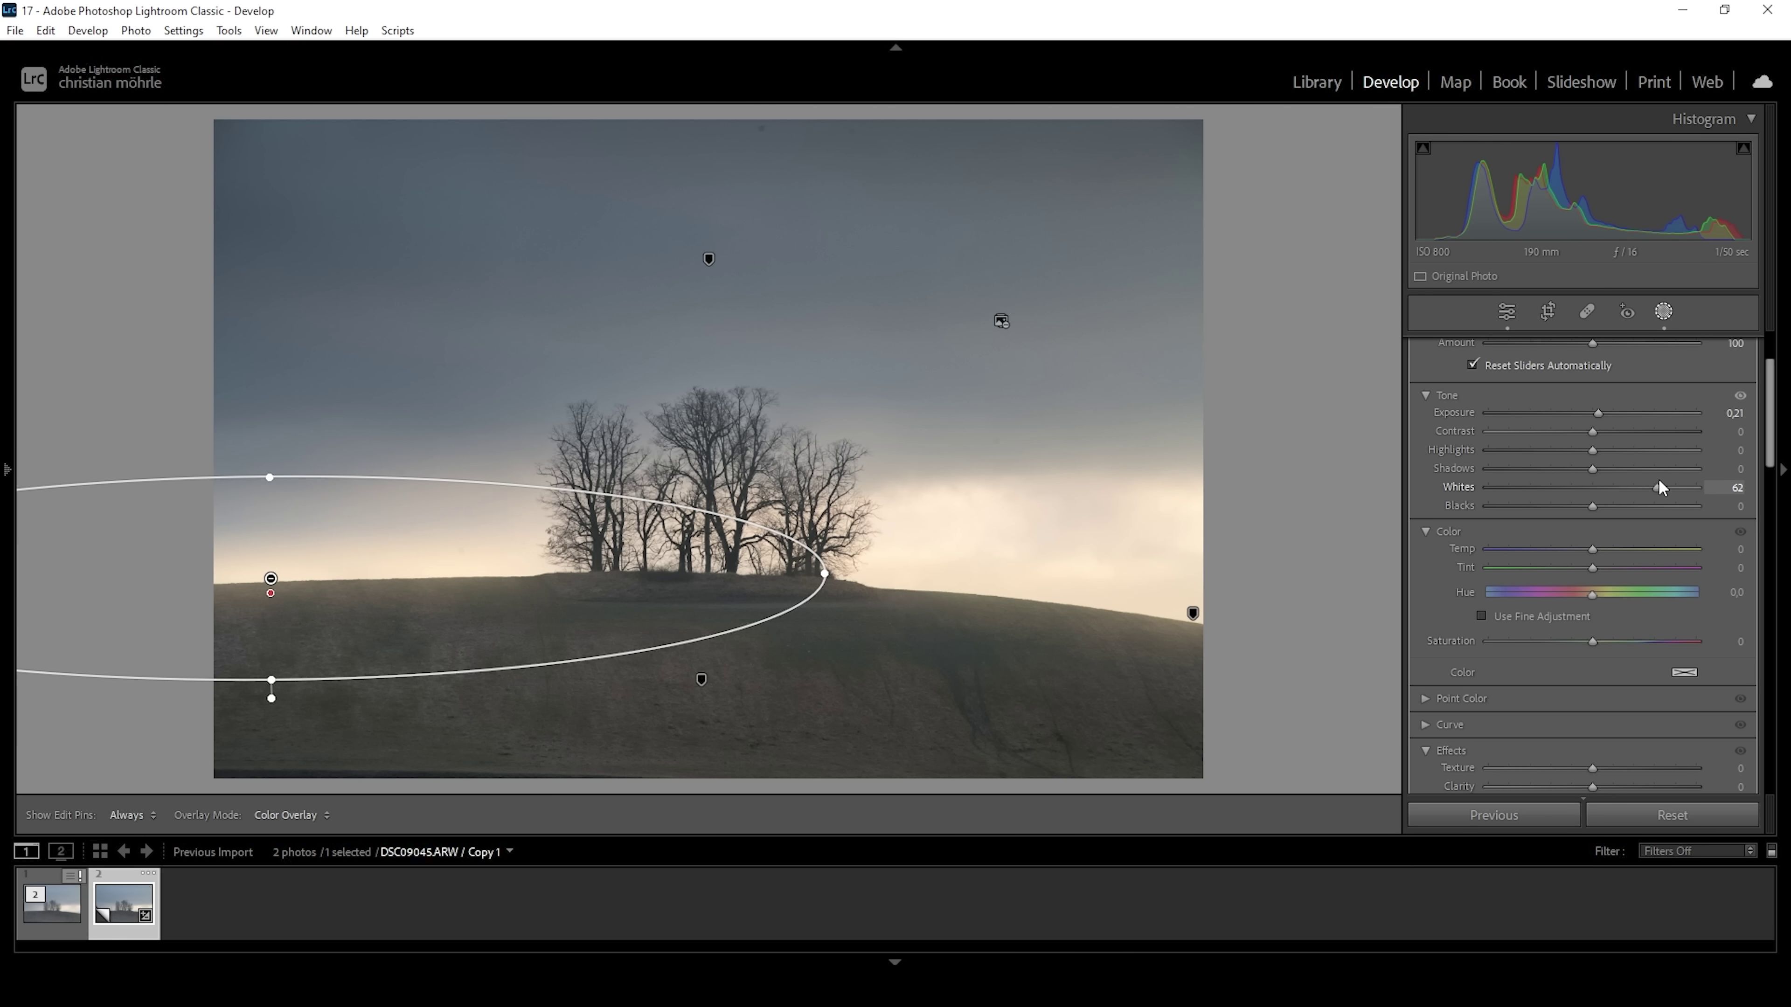
left_click_drag(1656, 481, 1657, 480)
left_click_drag(1592, 549, 1615, 542)
left_click_drag(1589, 642, 1591, 642)
left_click_drag(1614, 642, 1614, 641)
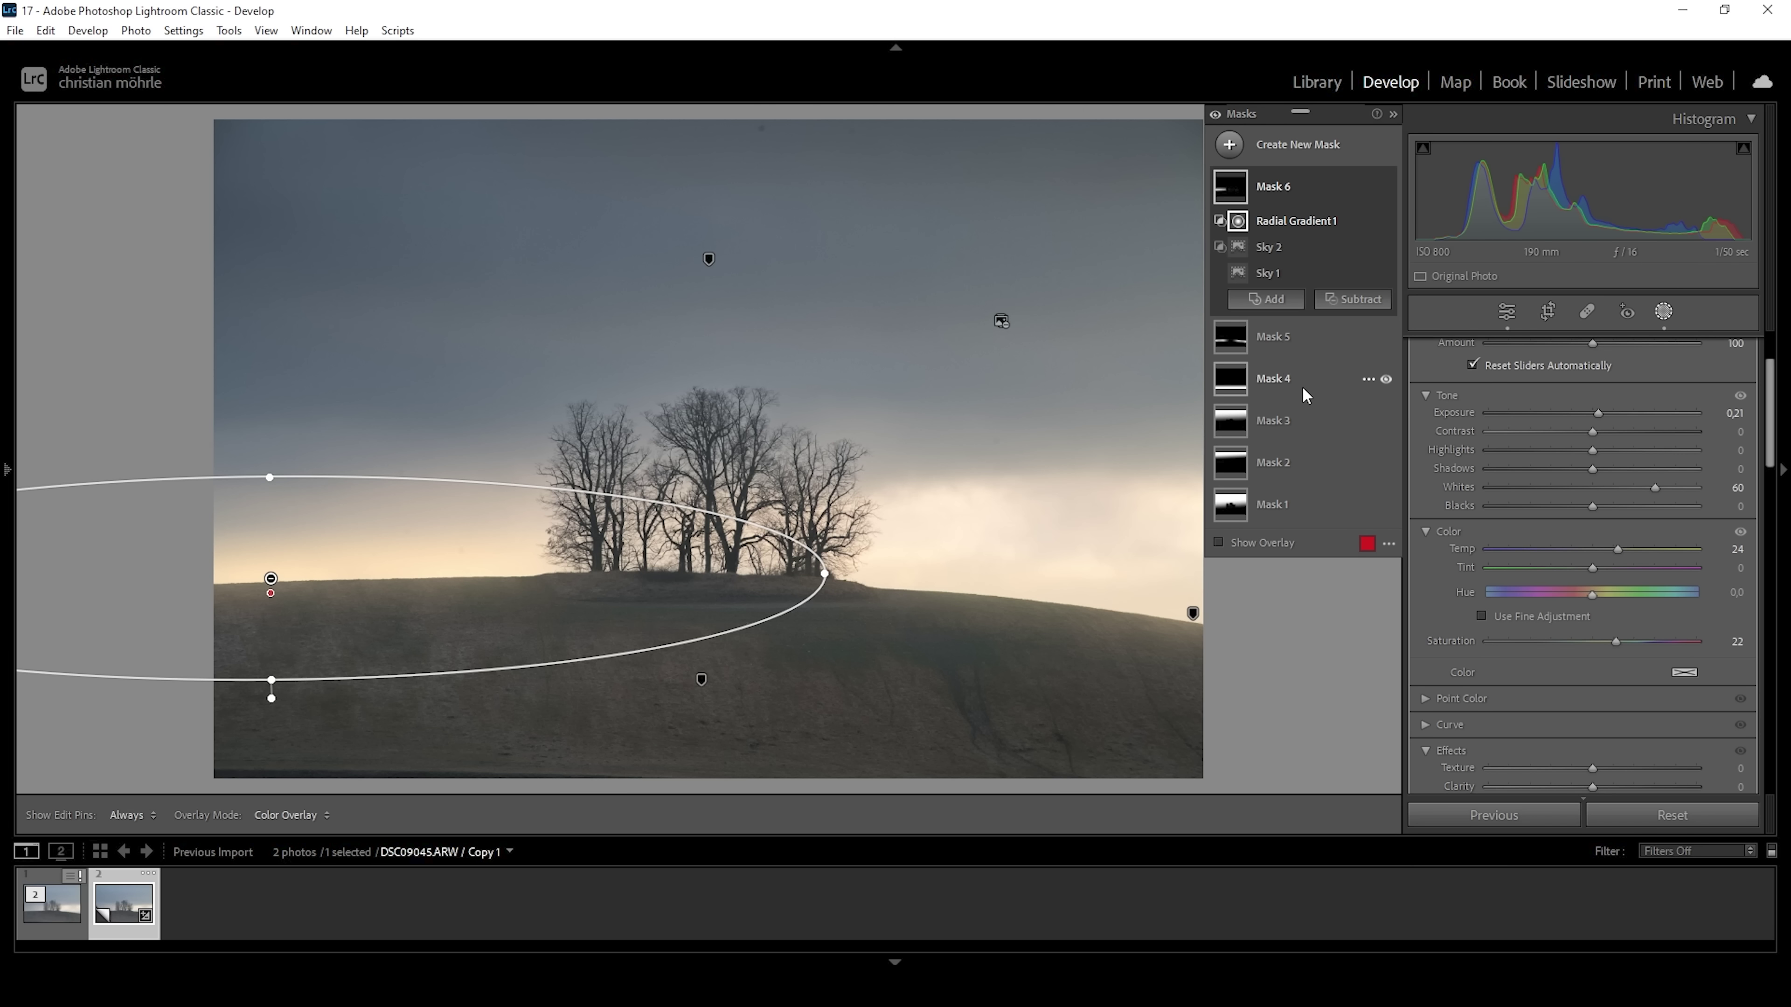
- Select Mask 5 and add a new radial gradient to it
left_click(1293, 341)
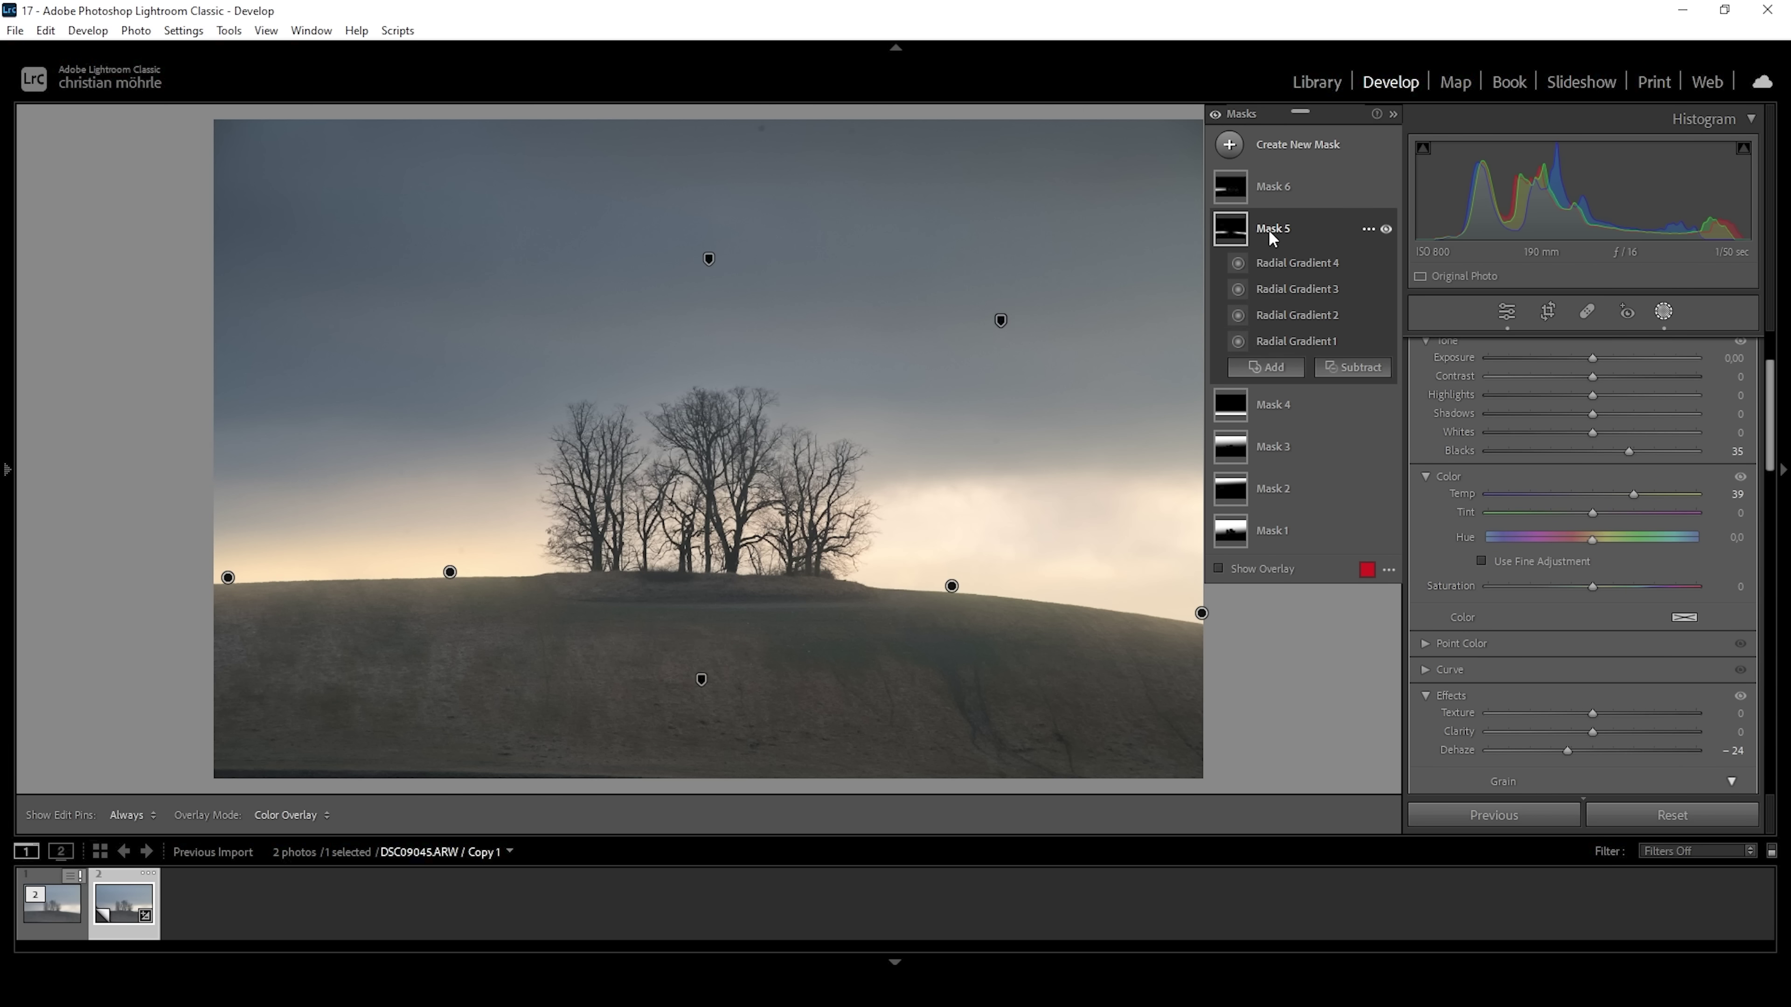
left_click(1269, 367)
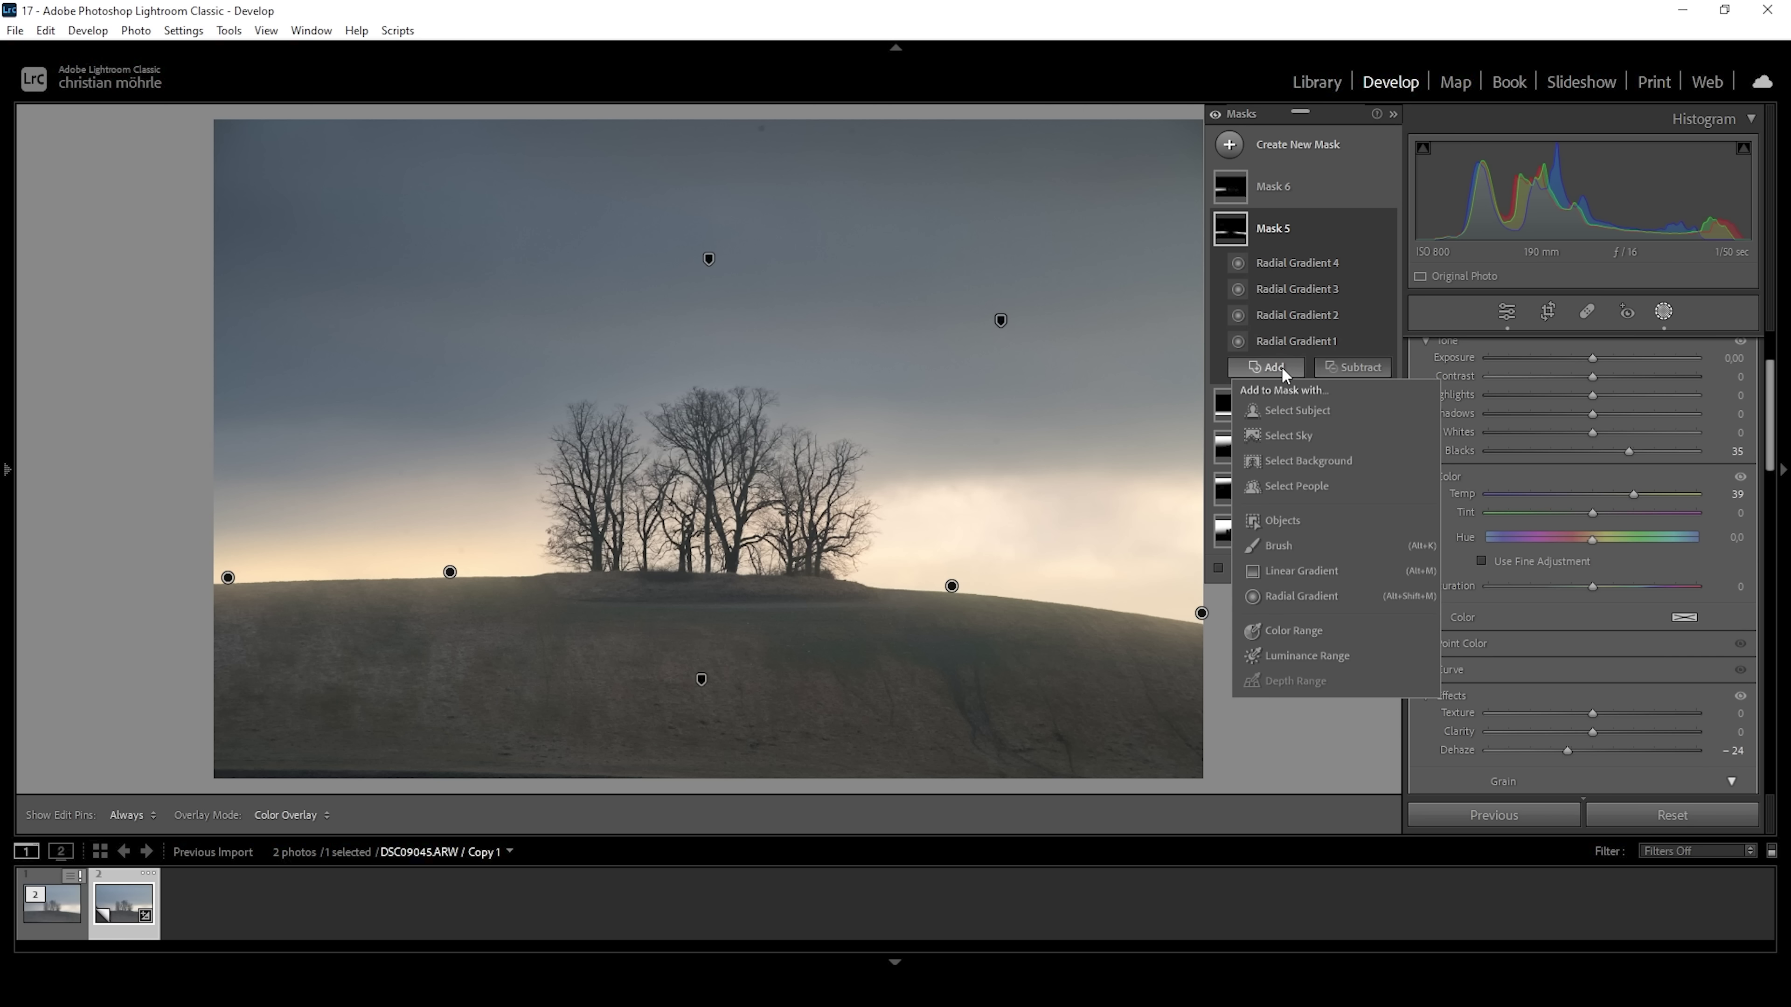
left_click(1300, 599)
key("Escape")
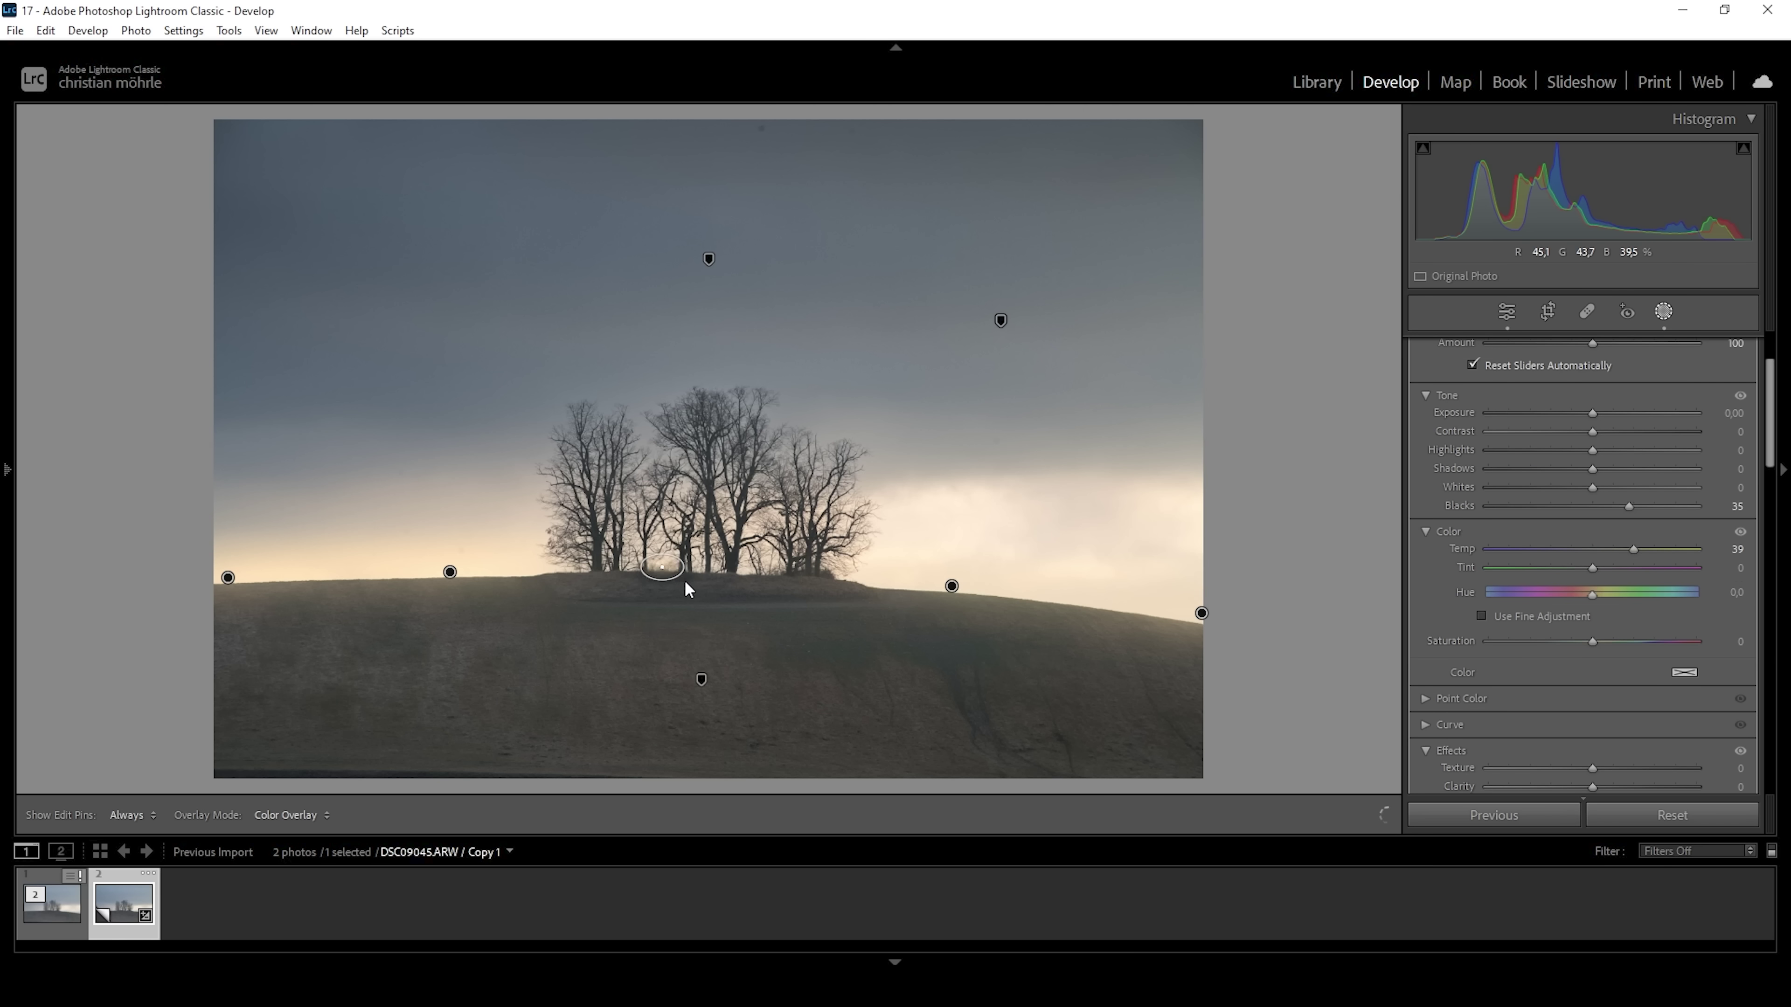
- Add another radial gradient beneath the trees, nudge it into place, and close masking
left_click(661, 570)
left_click(1269, 394)
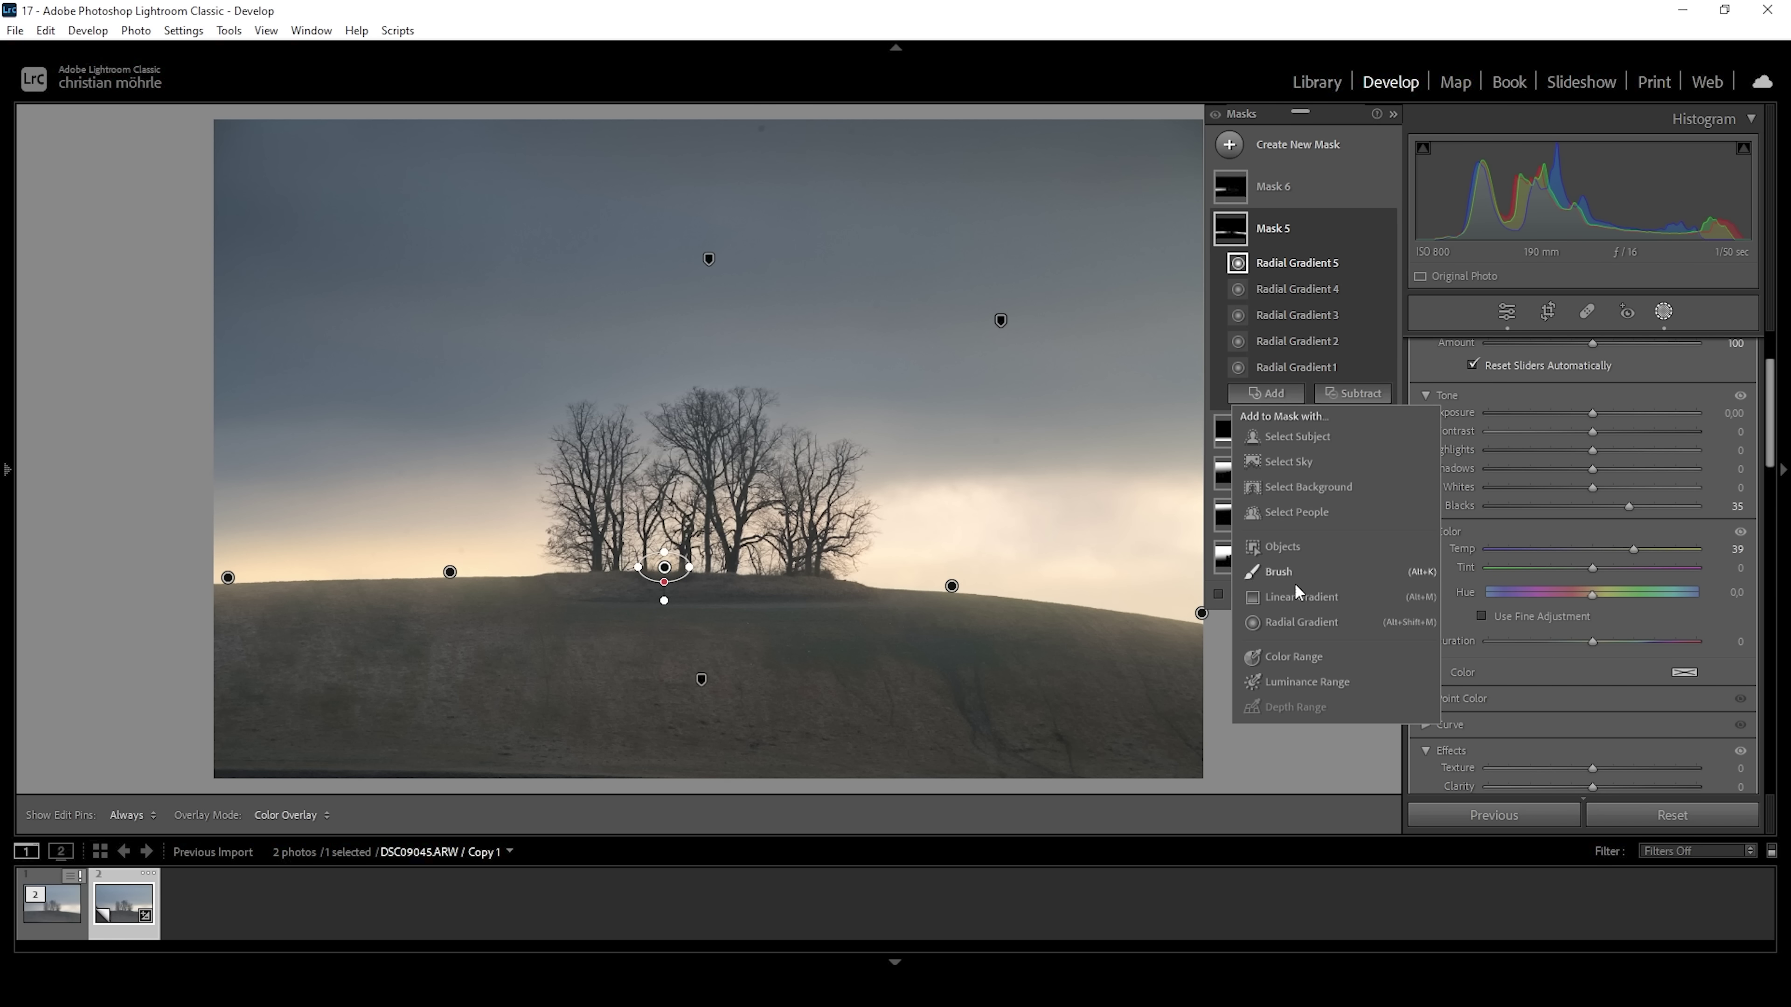
left_click(1295, 626)
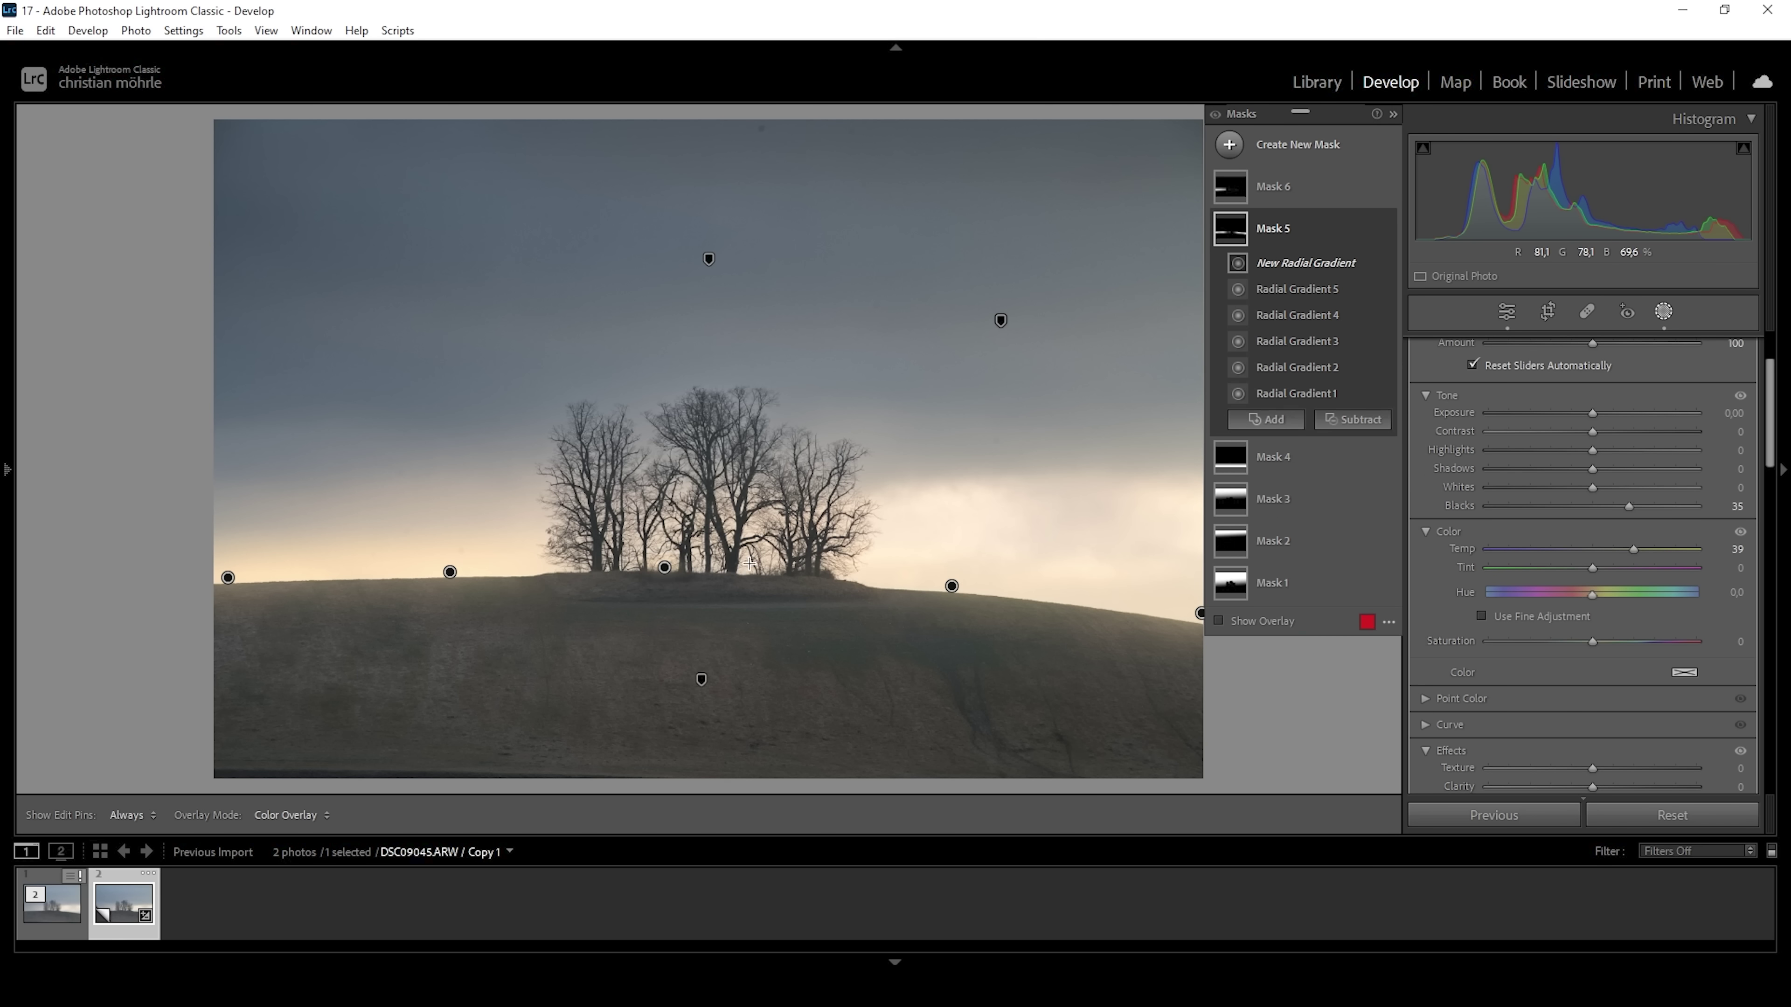
key("Escape")
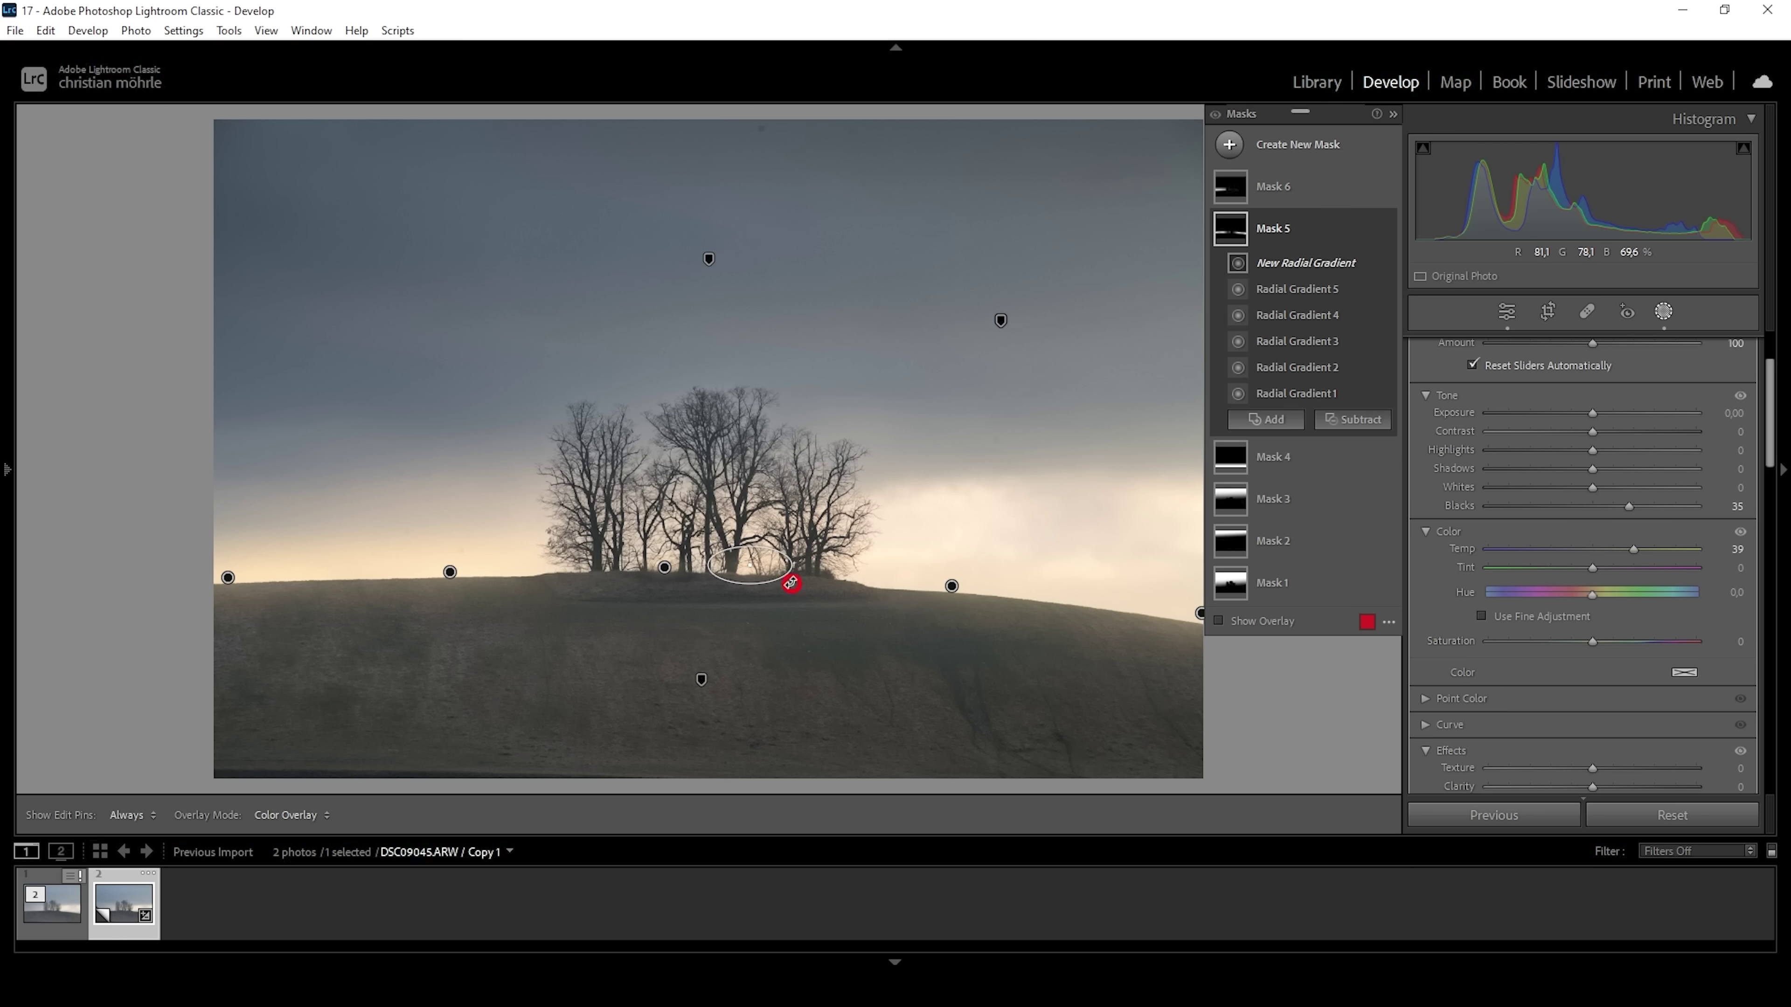
left_click_drag(749, 566, 767, 573)
key("Escape")
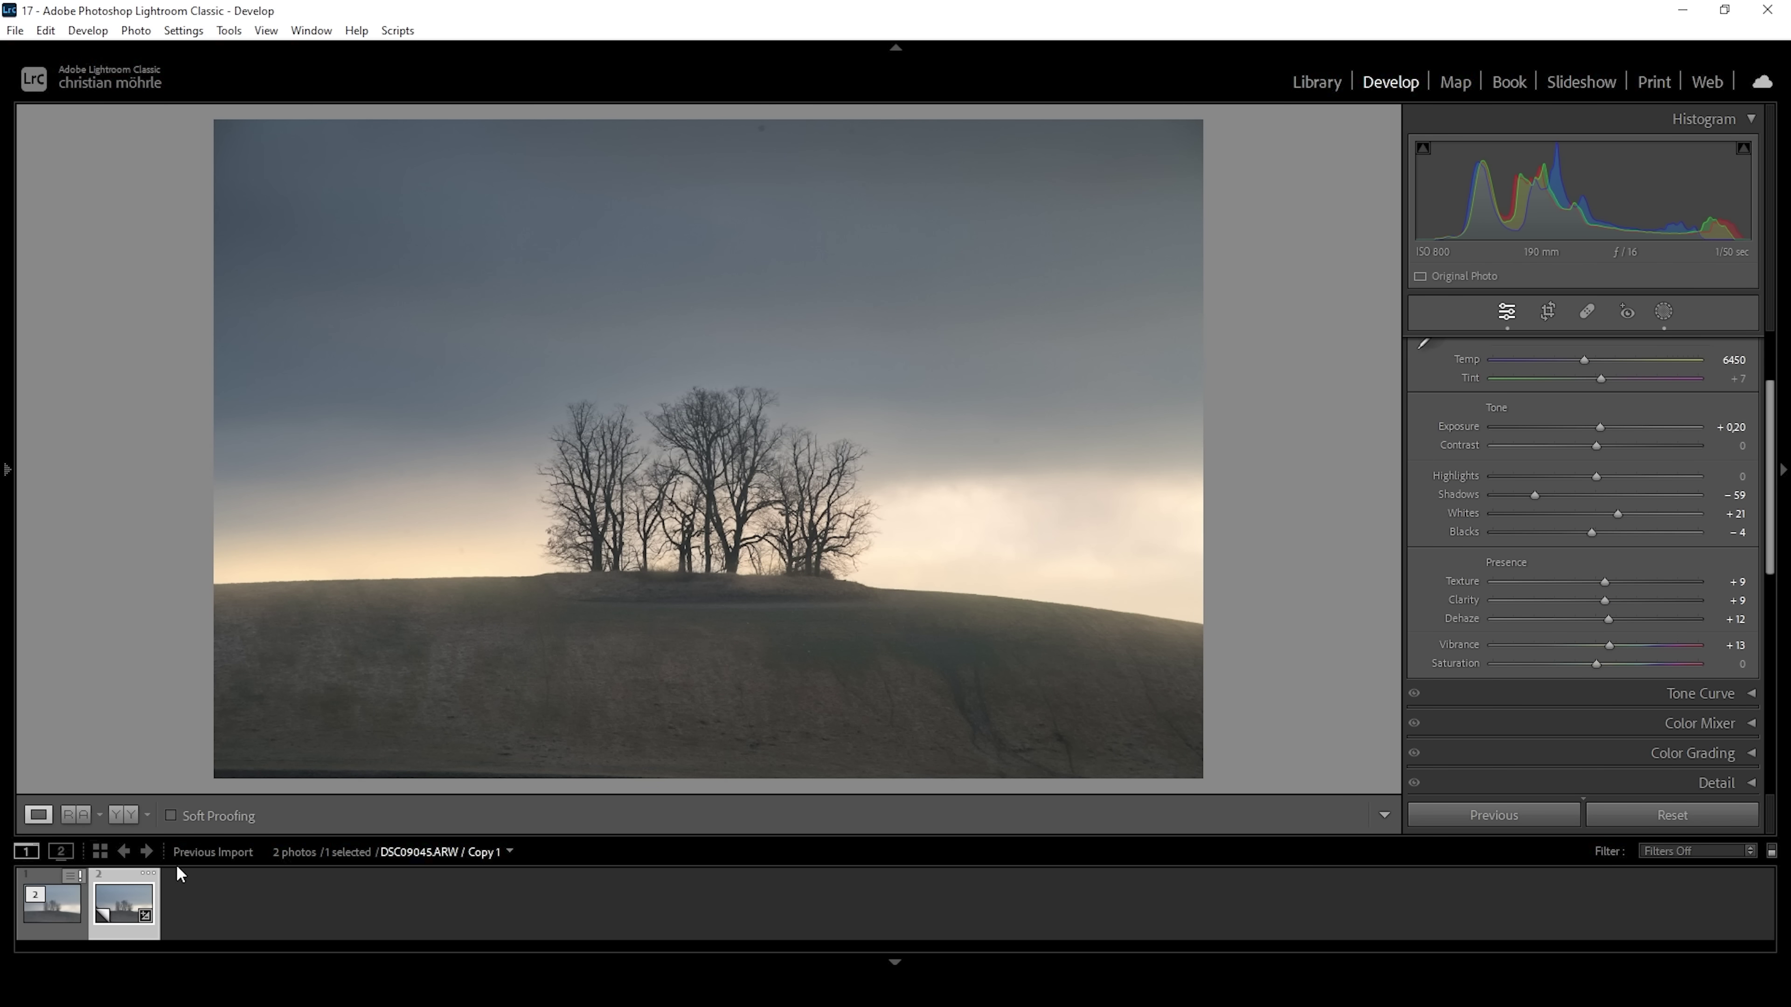
left_click(71, 816)
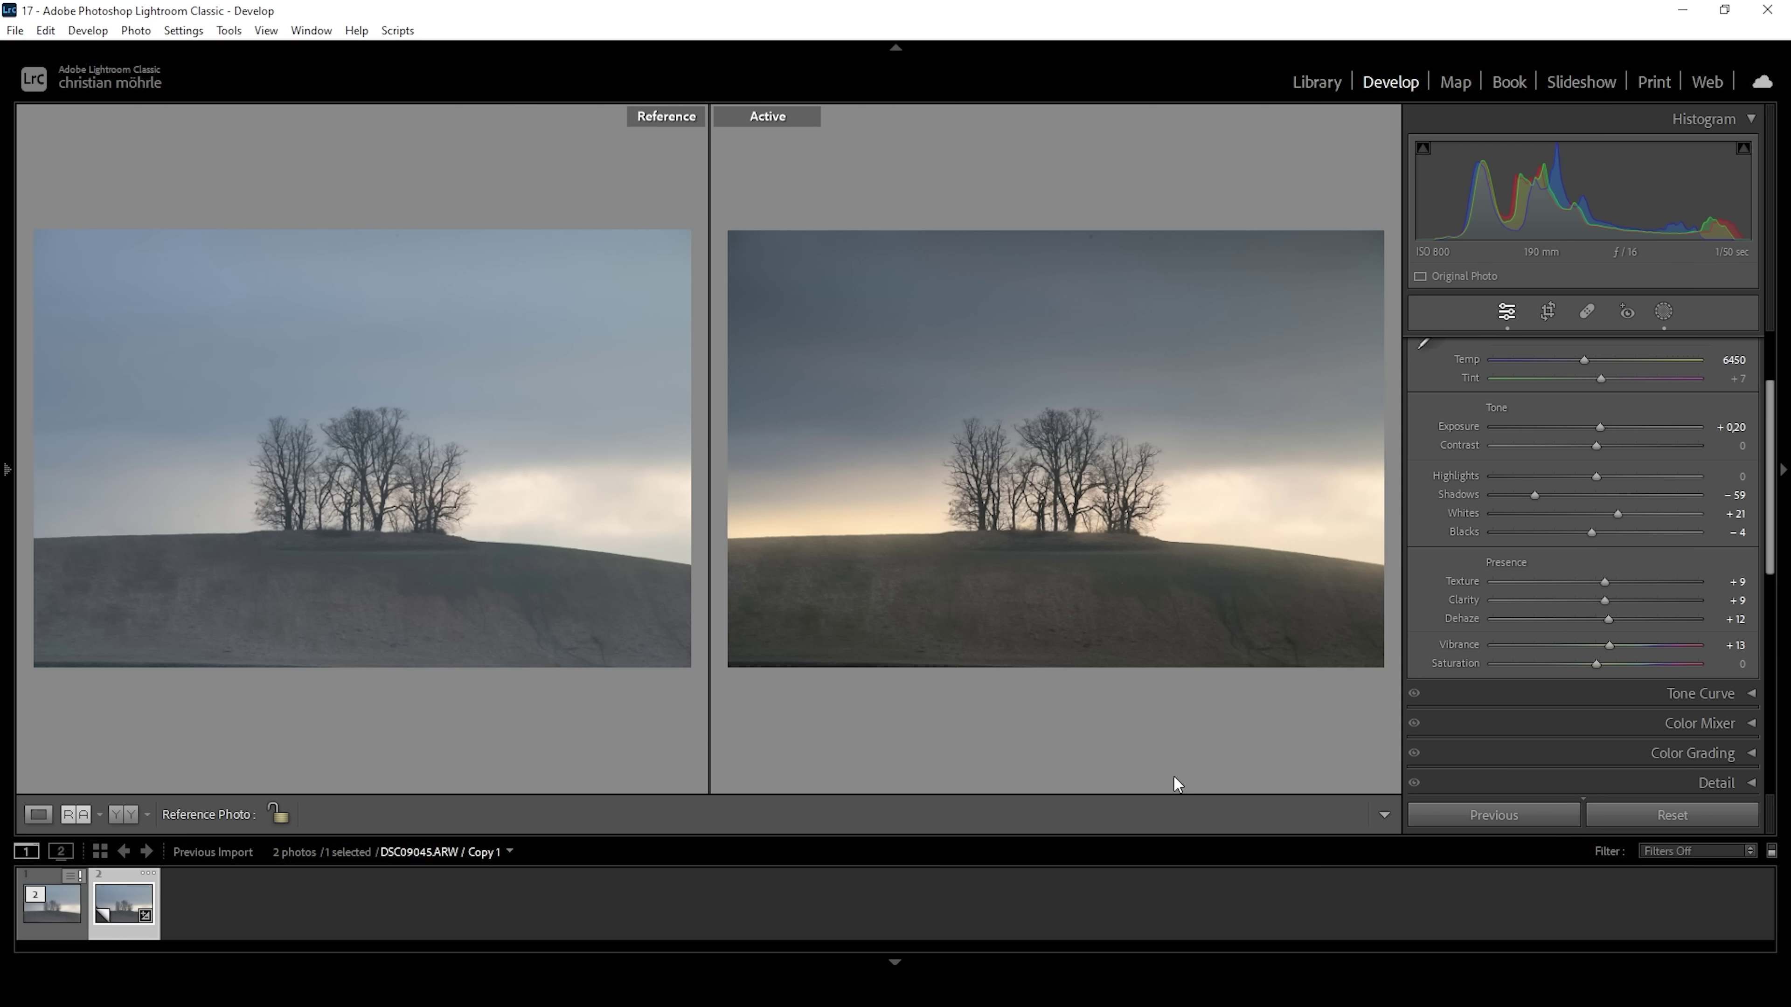
left_click(40, 815)
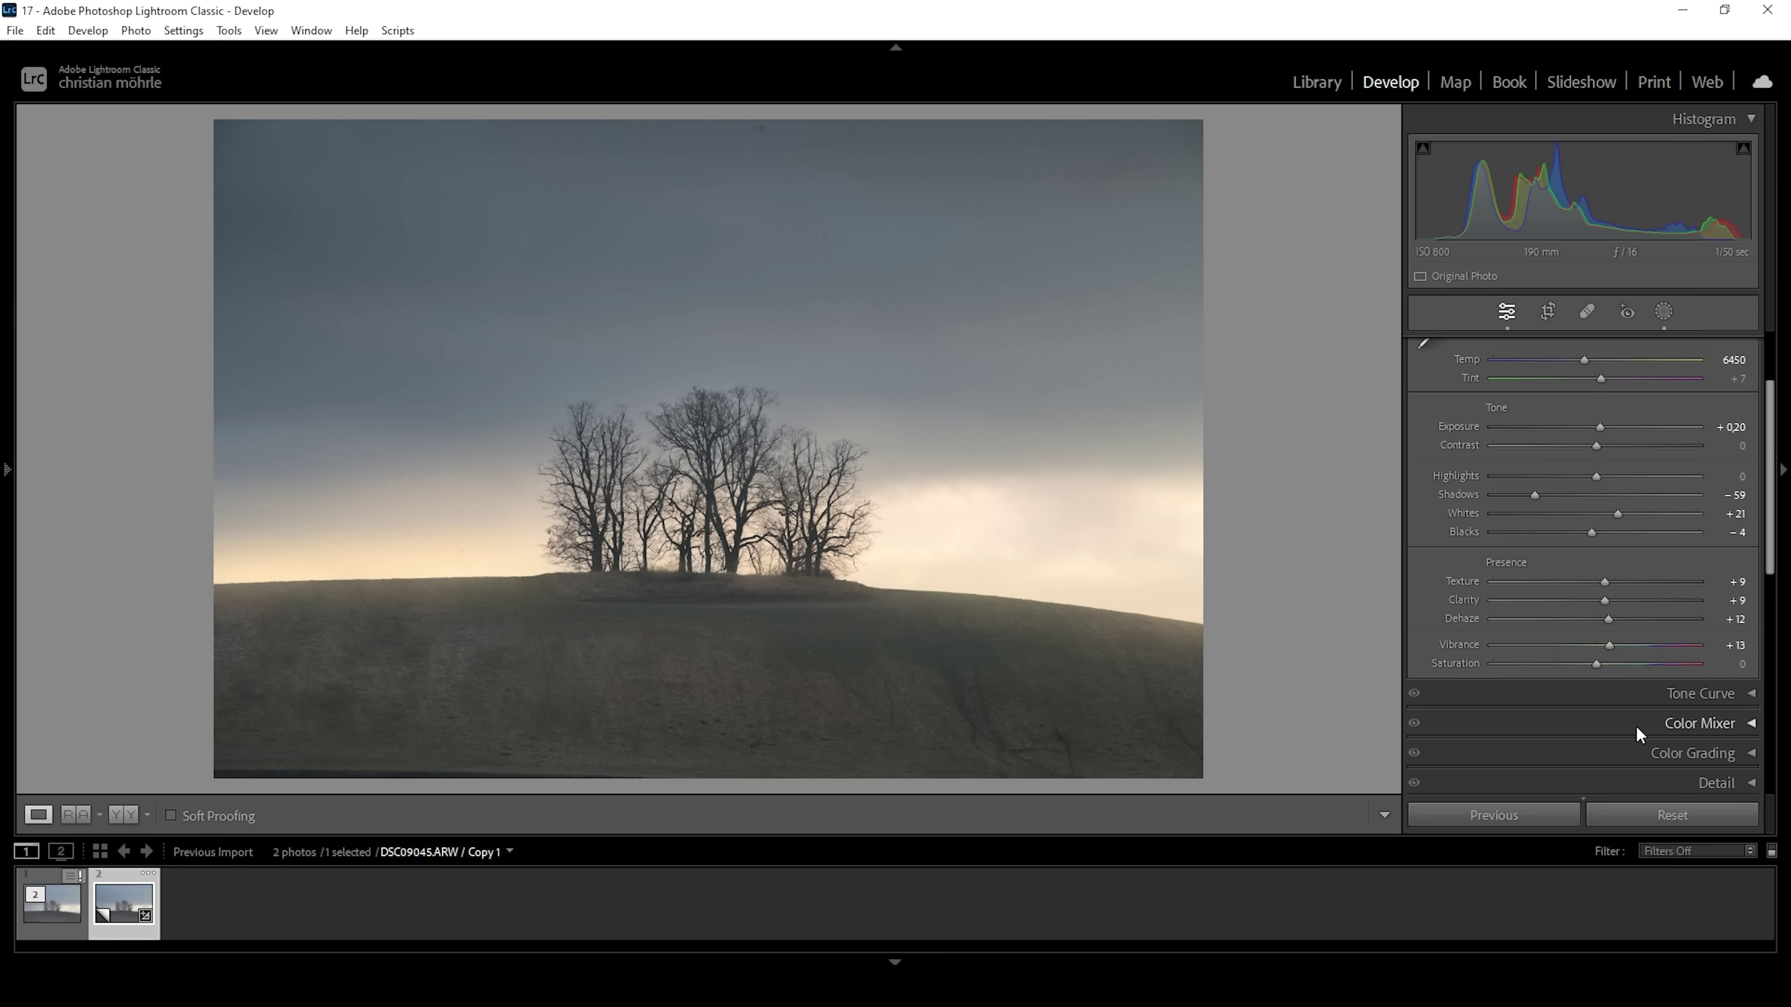
- Lower Orange luminance to -3 in the Color Mixer
left_click(1655, 730)
left_click_drag(1771, 462, 1776, 514)
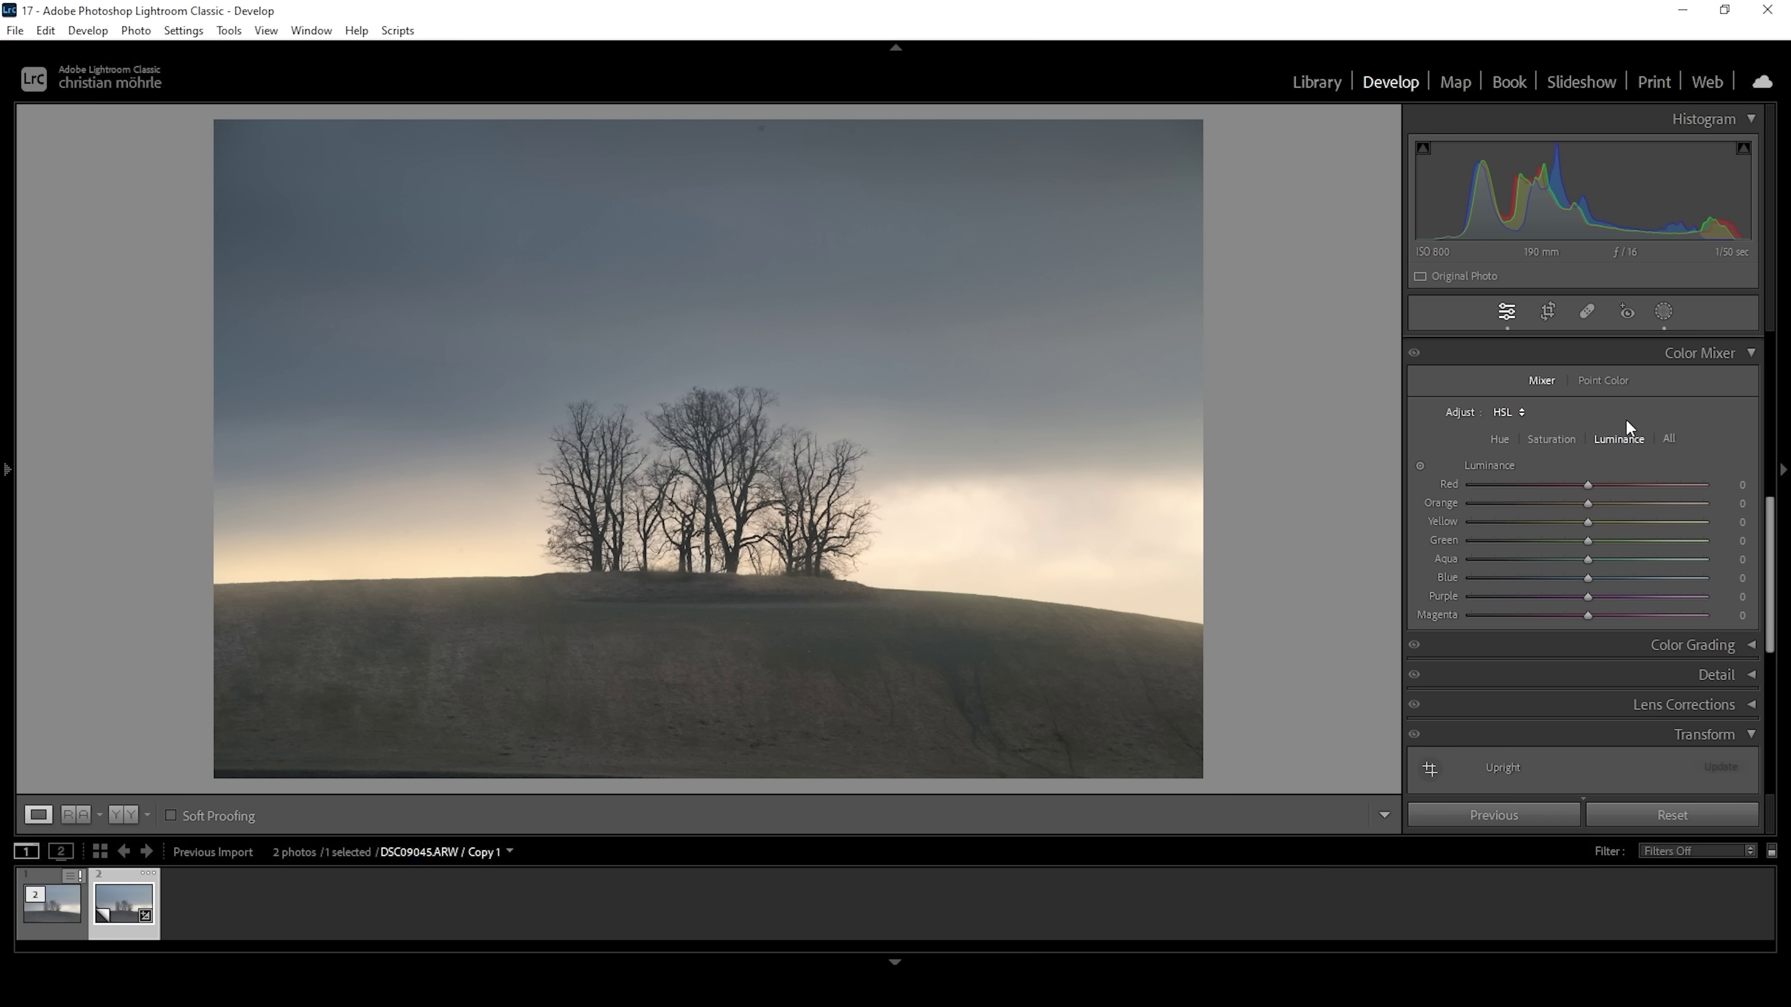
left_click_drag(1588, 504, 1583, 503)
- Set Color Mixer saturation to Orange +19, Yellow -3, Green -55 and Blue +20
left_click(1553, 440)
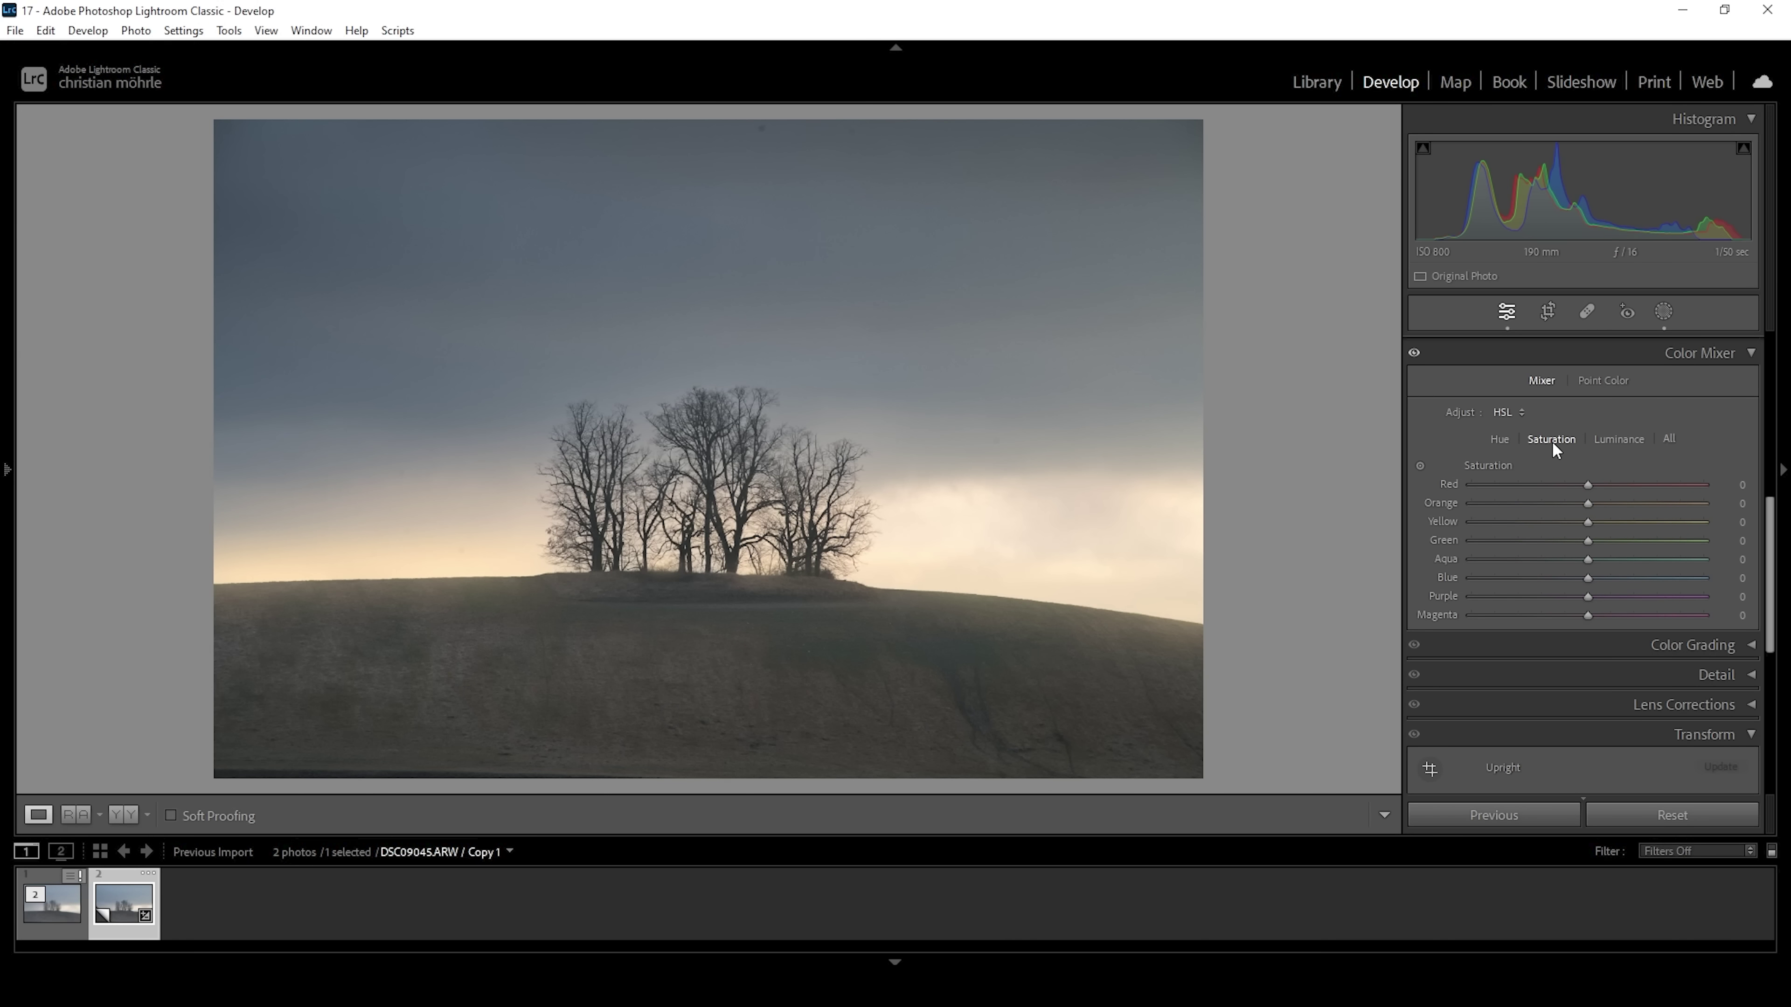
left_click_drag(1591, 499, 1611, 504)
left_click_drag(1588, 522, 1531, 539)
left_click_drag(1521, 541, 1523, 540)
left_click_drag(1607, 577, 1609, 577)
left_click(1751, 353)
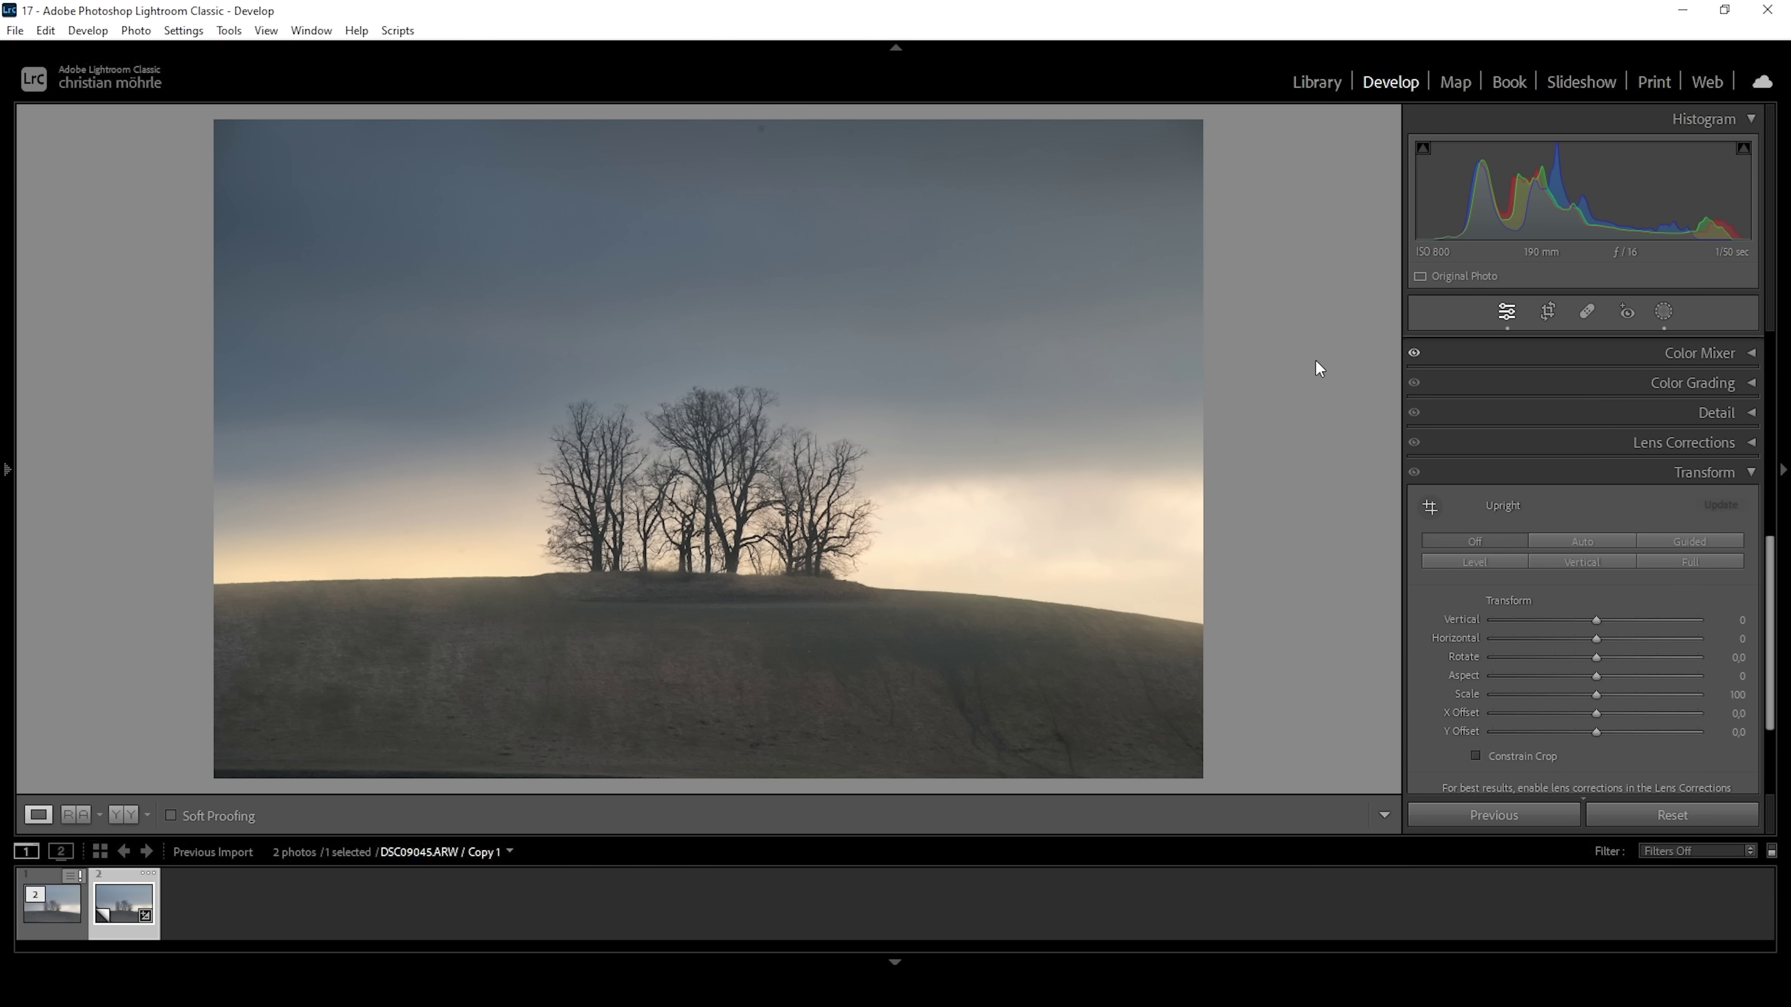
- Grade the highlights with Hue 36 and Saturation 19 in Color Grading
left_click(1746, 383)
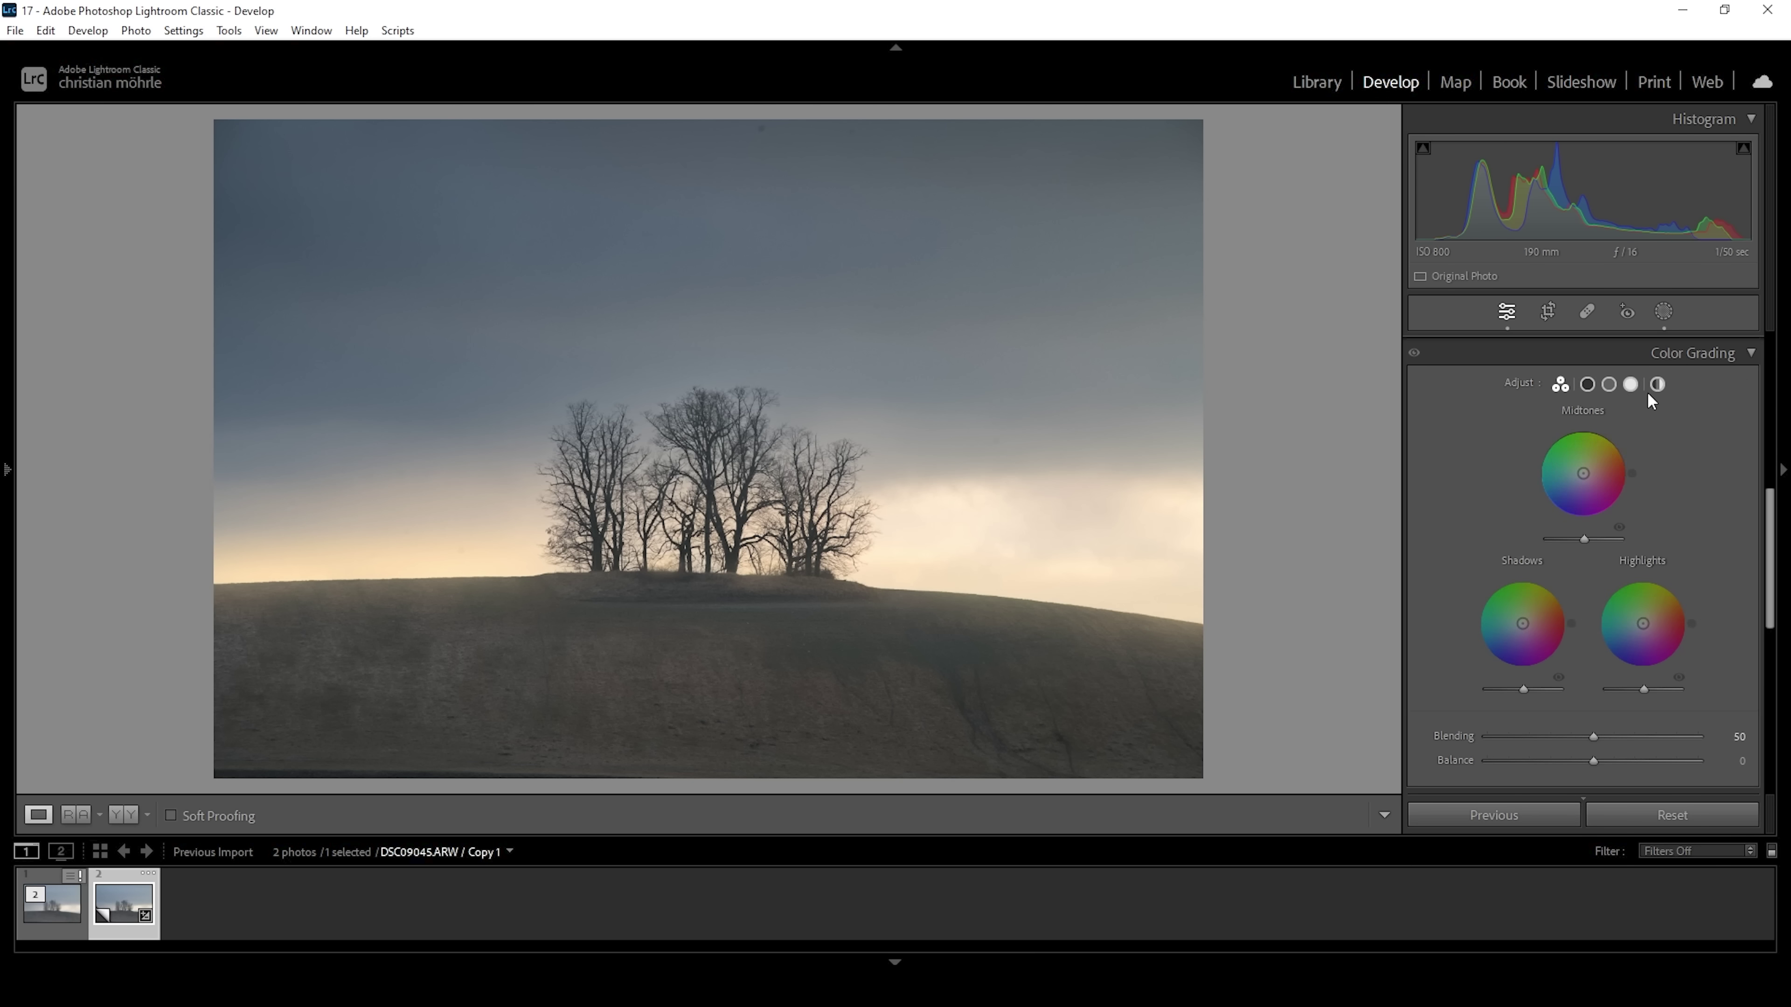
left_click(1631, 384)
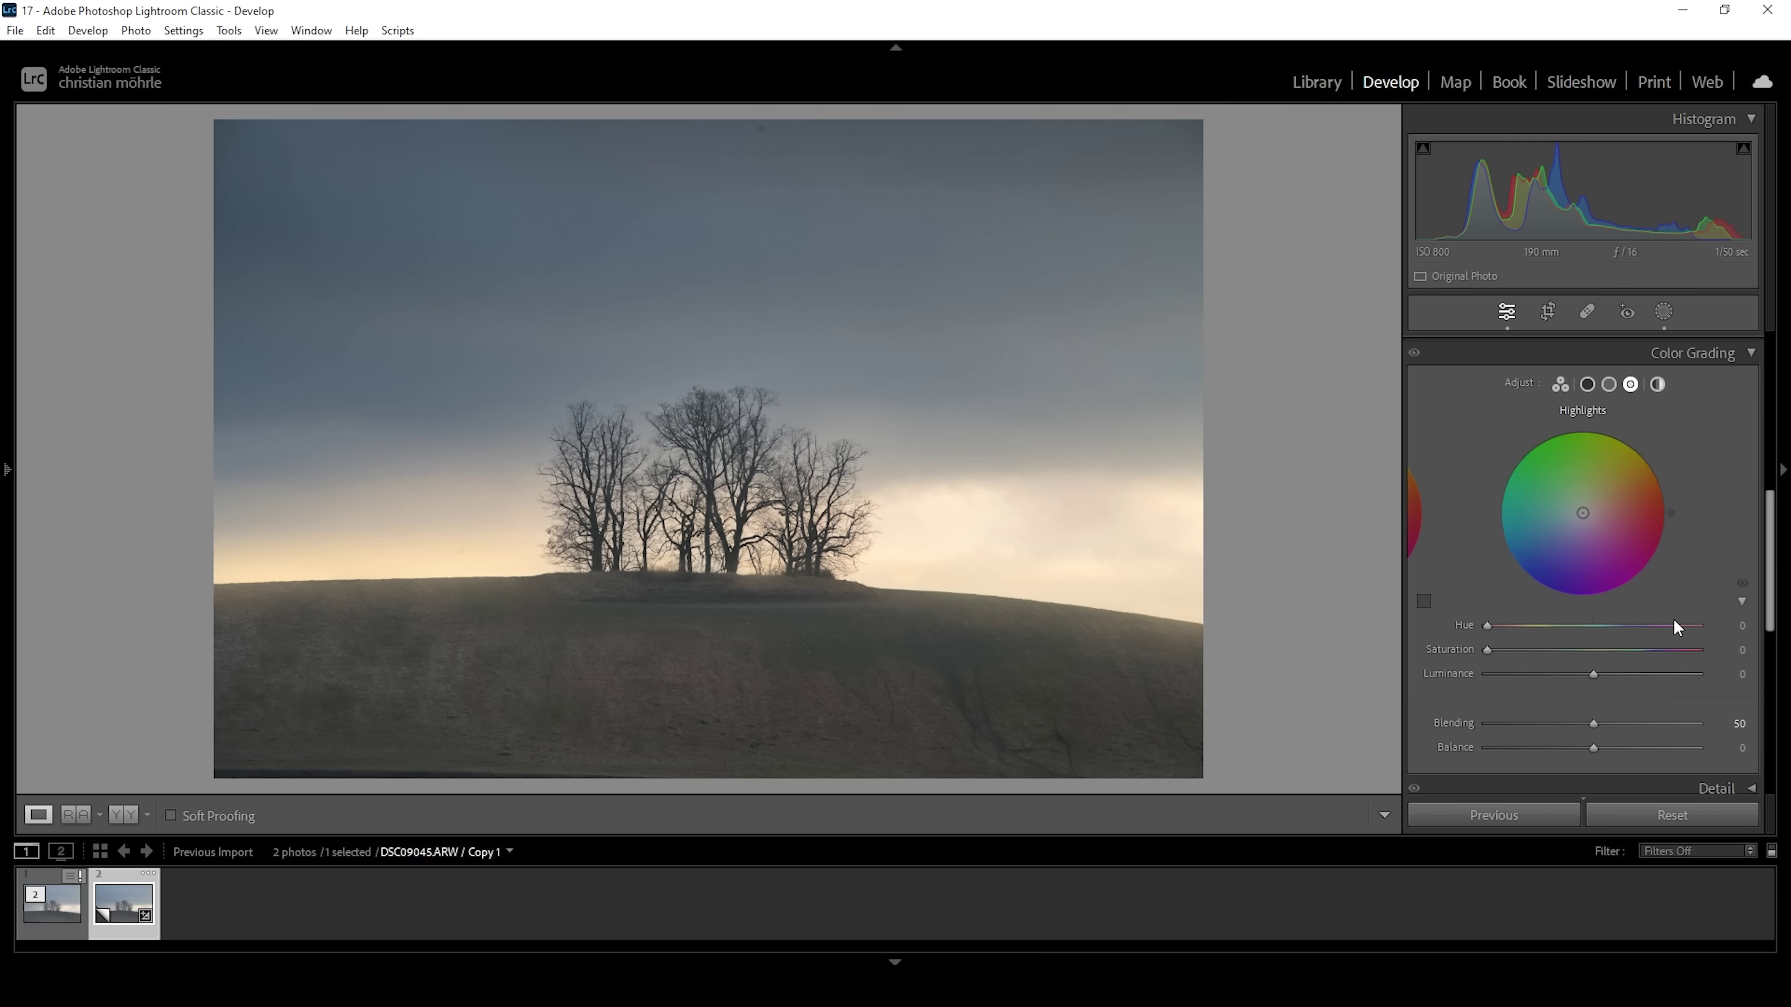
left_click_drag(1487, 626, 1508, 627)
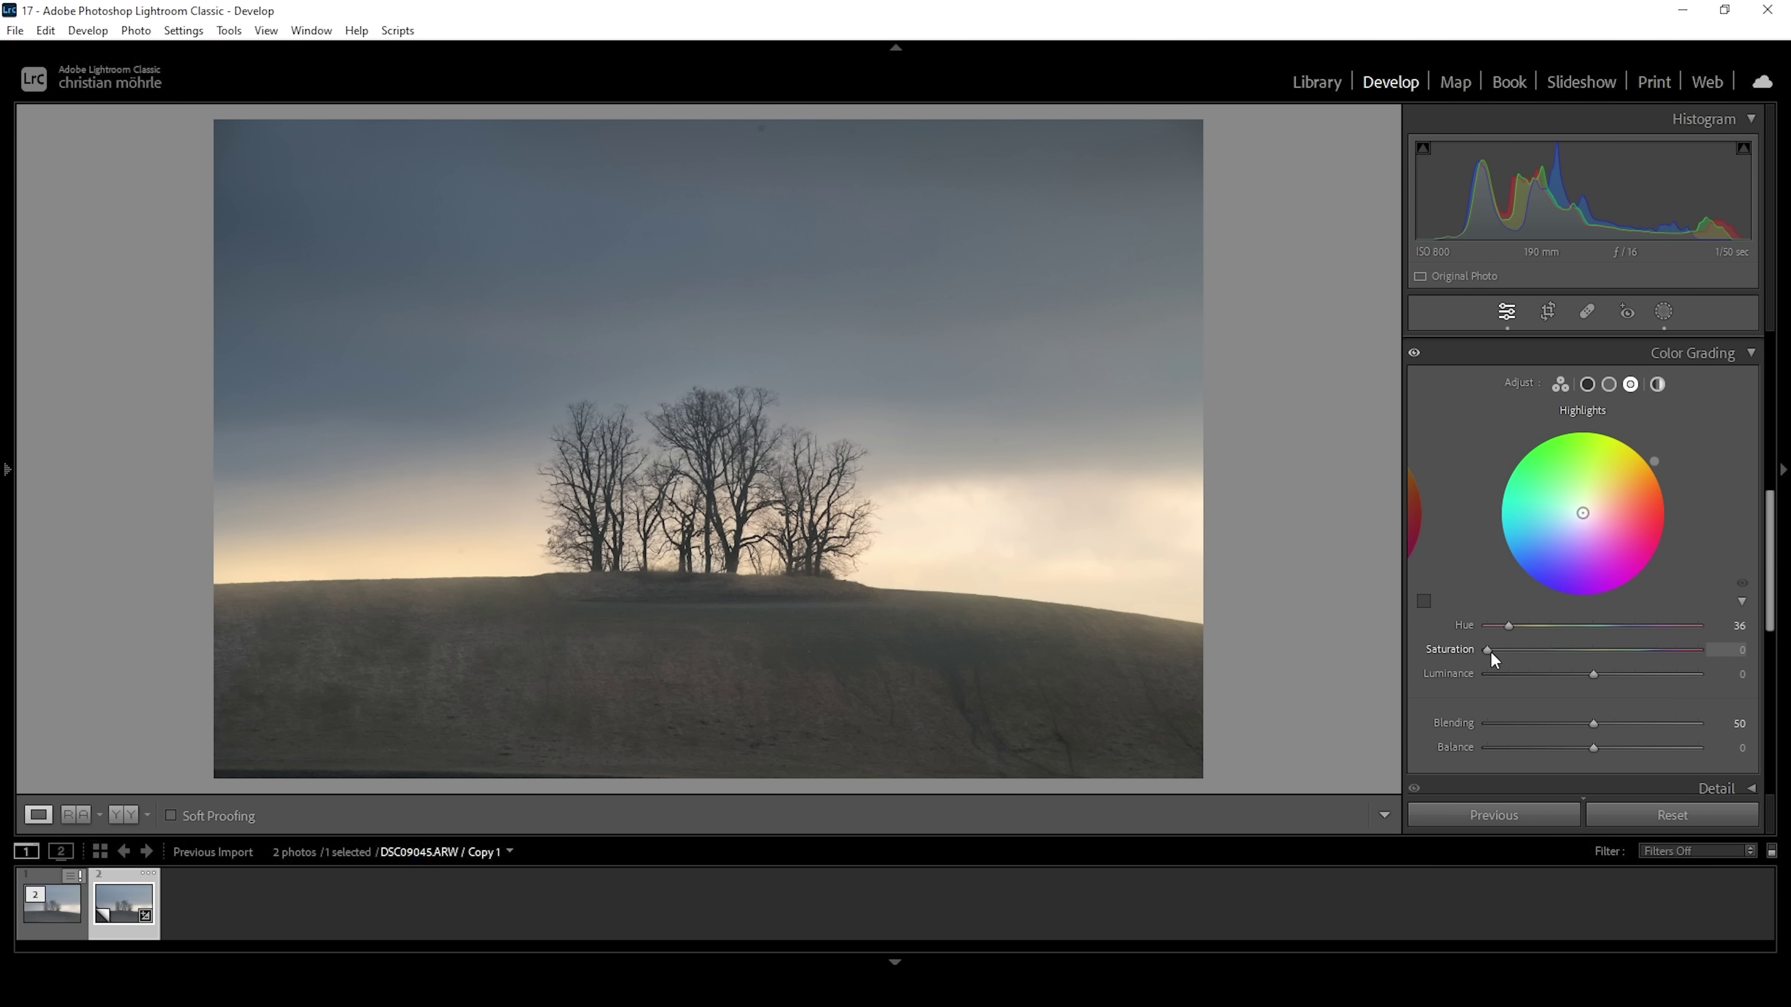
left_click_drag(1490, 651, 1546, 652)
- Tint the midtones with Hue 227 and Saturation 4
left_click(1608, 385)
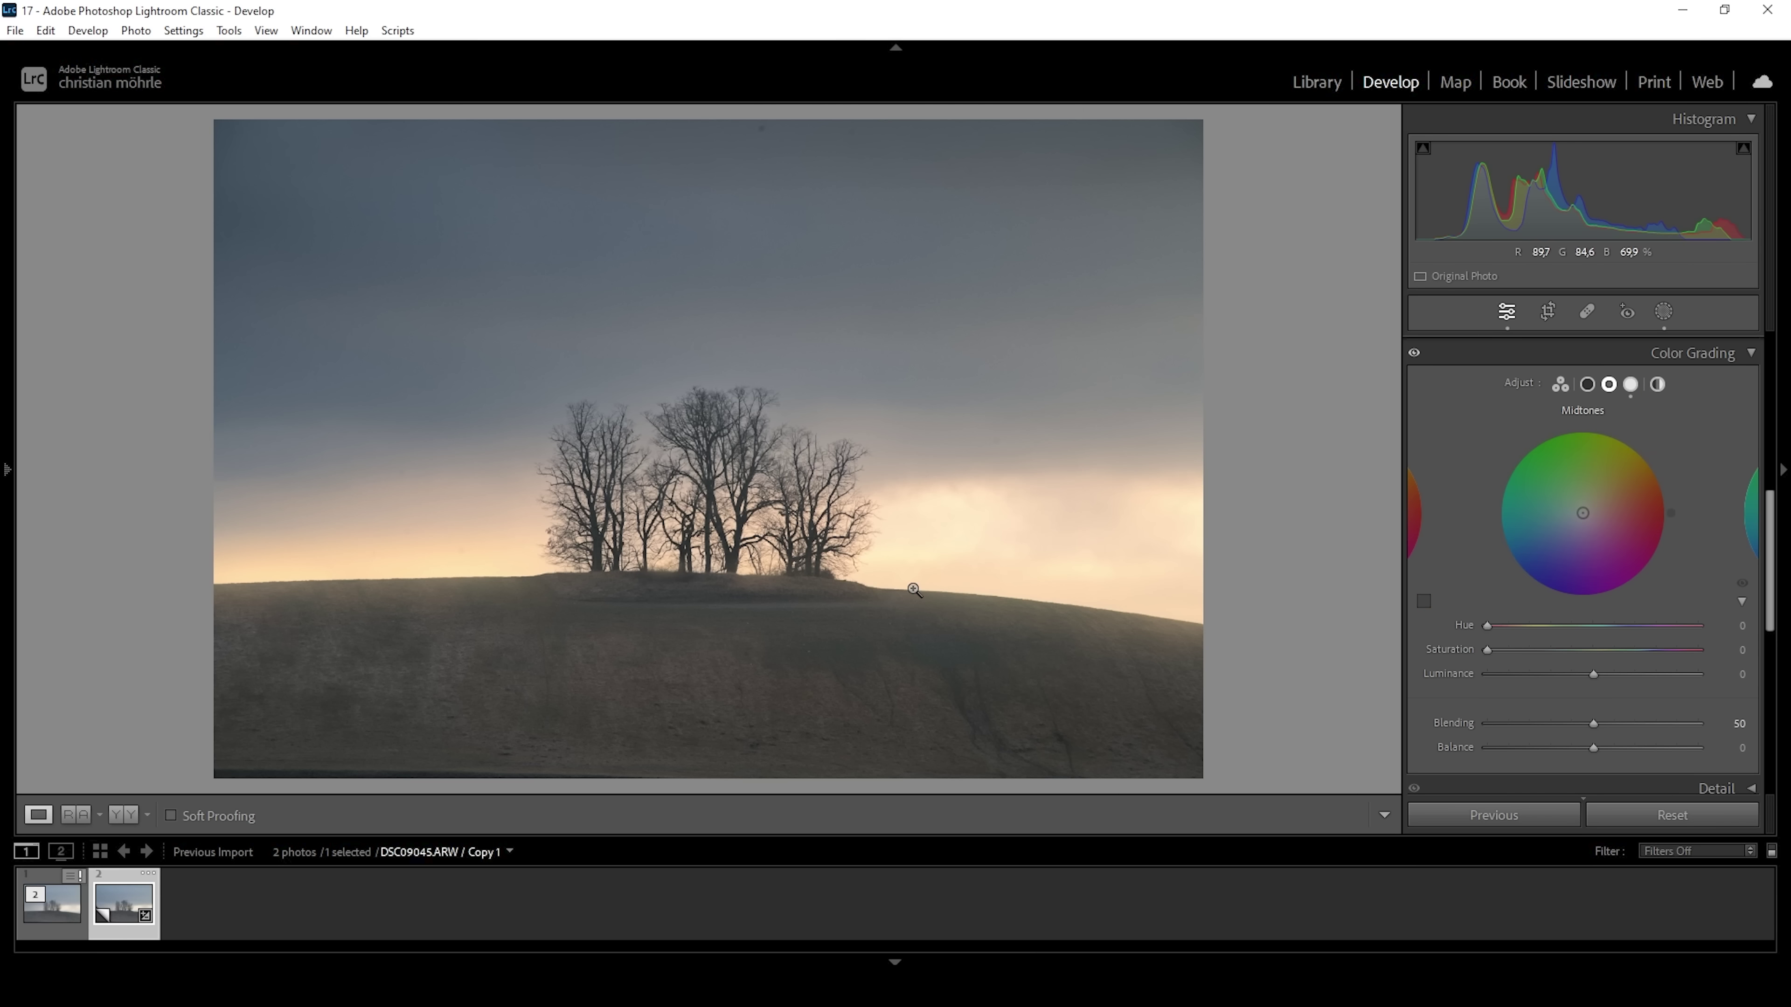
mouse_move(1487, 626)
left_mouse_down()
mouse_move(1632, 635)
mouse_move(1618, 633)
left_mouse_up()
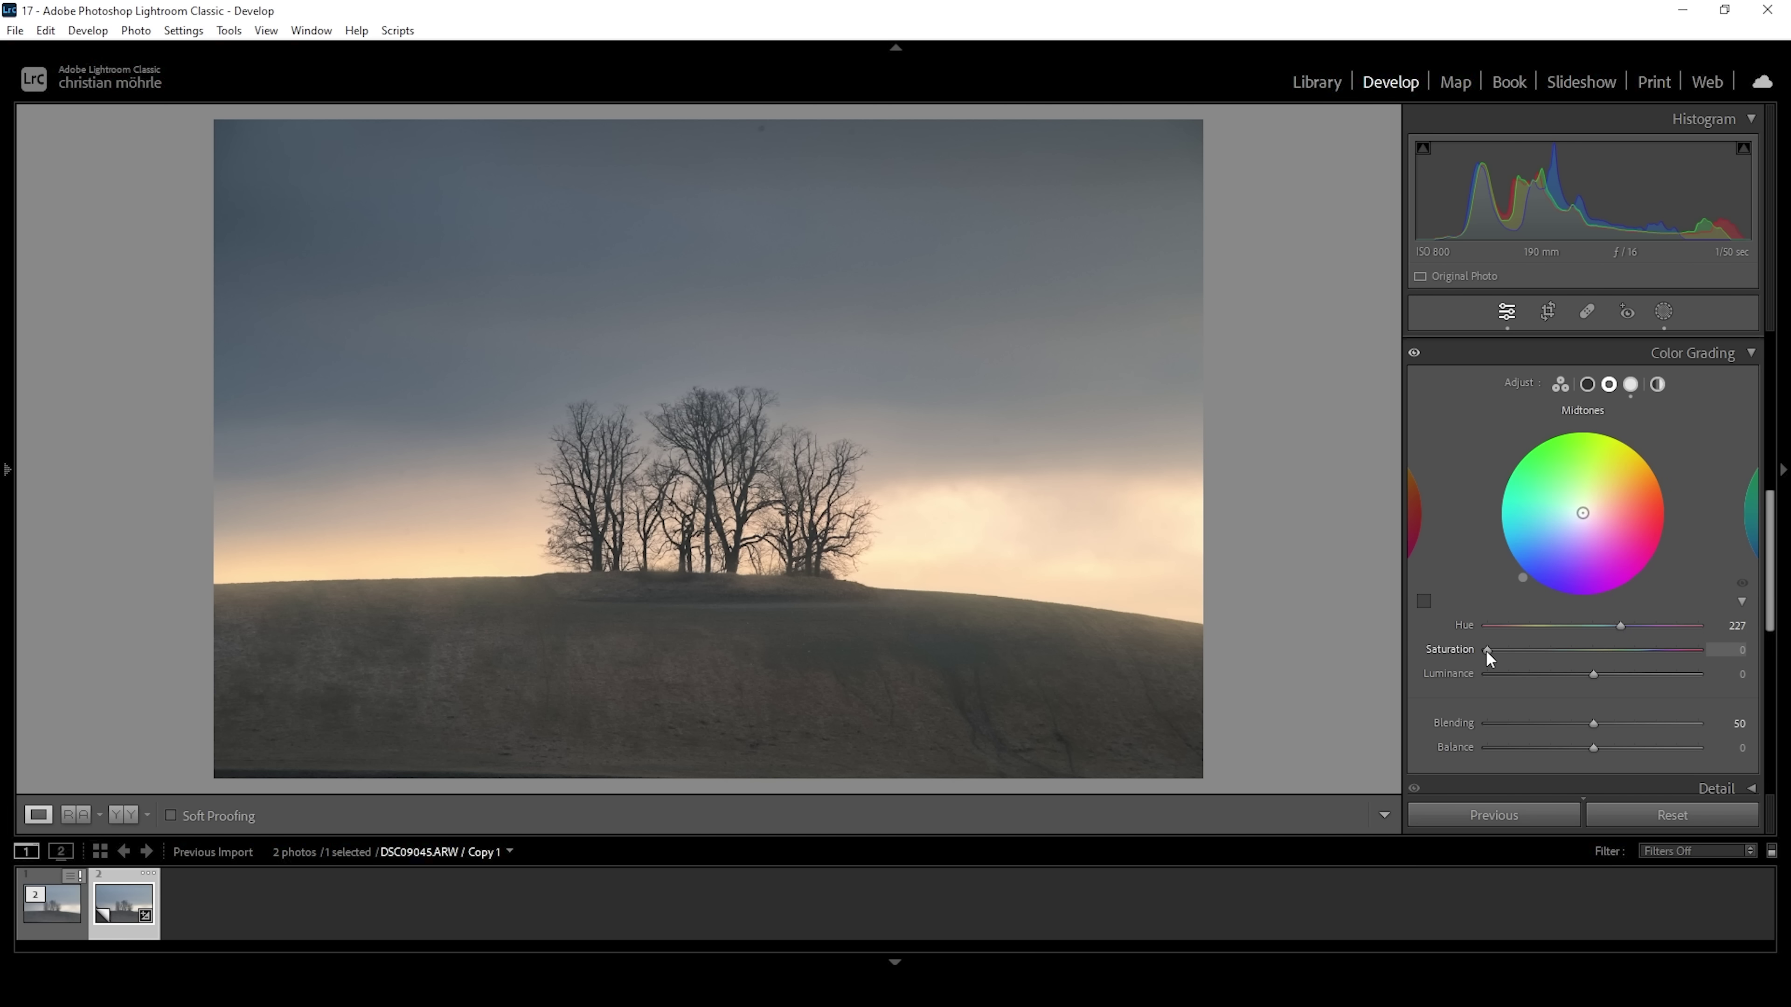
left_click_drag(1486, 649, 1496, 650)
- In Calibration, give the Blue Primary a hue of -13 and saturation of +44
left_click(1753, 352)
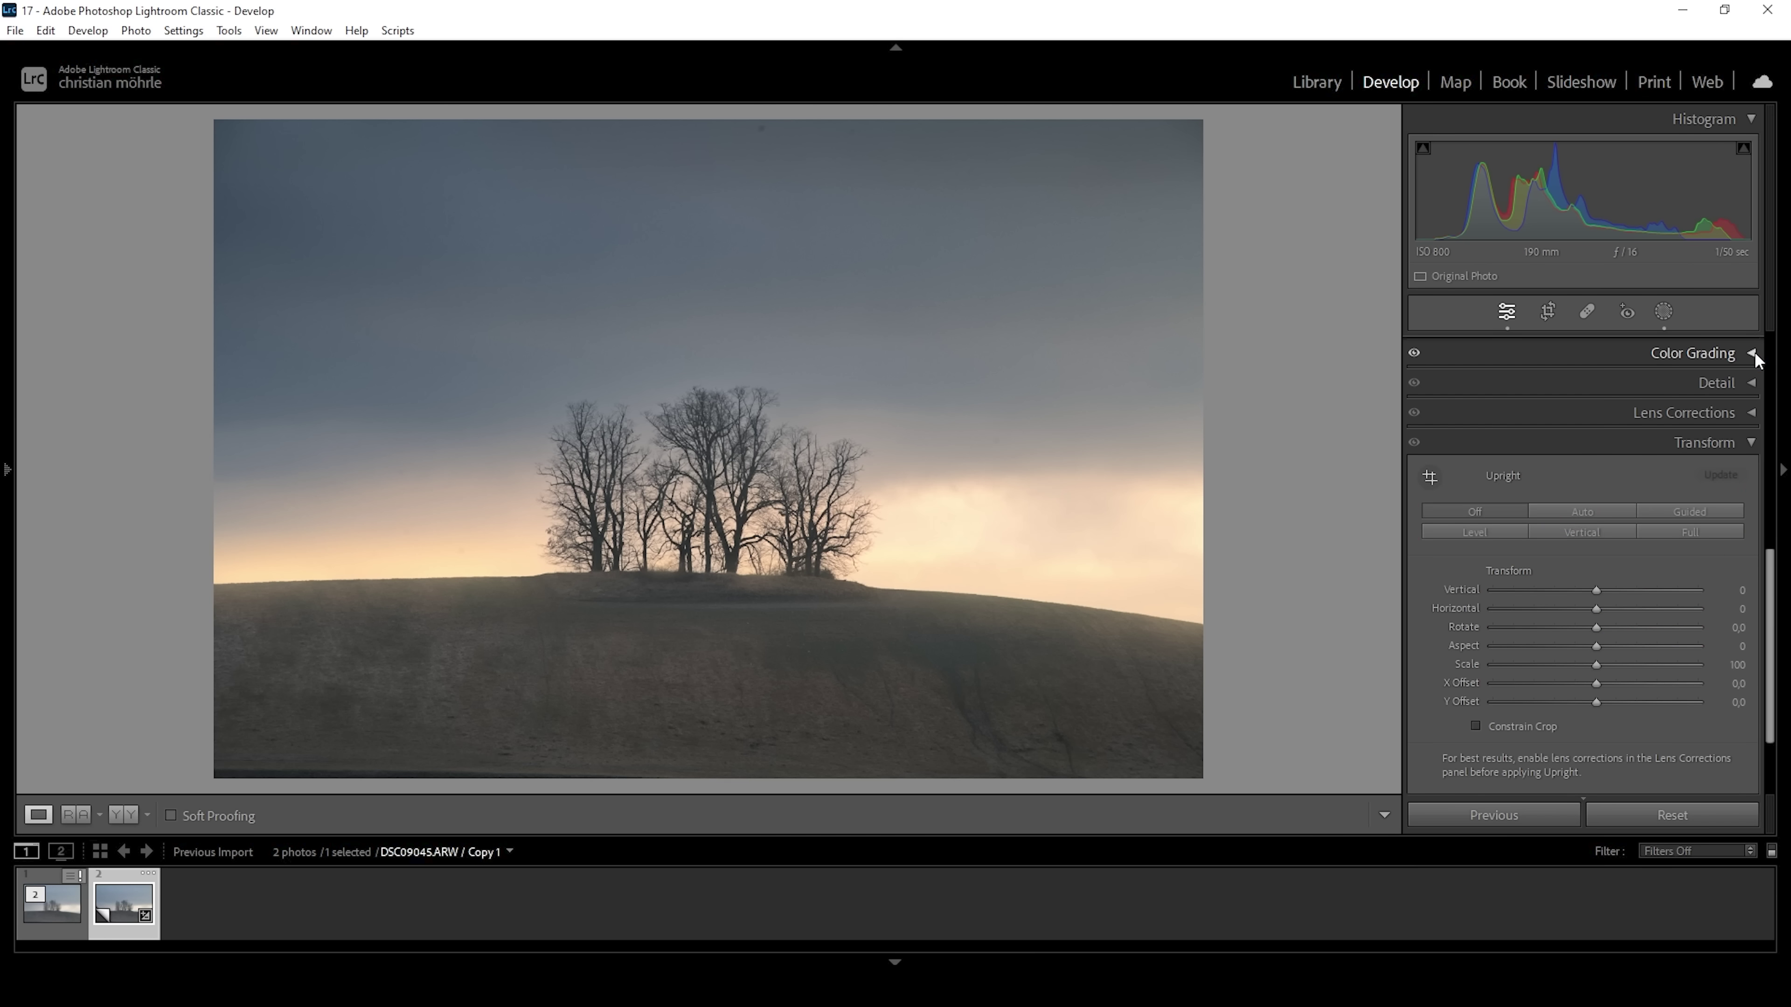
left_click(1679, 440)
left_click(1623, 784)
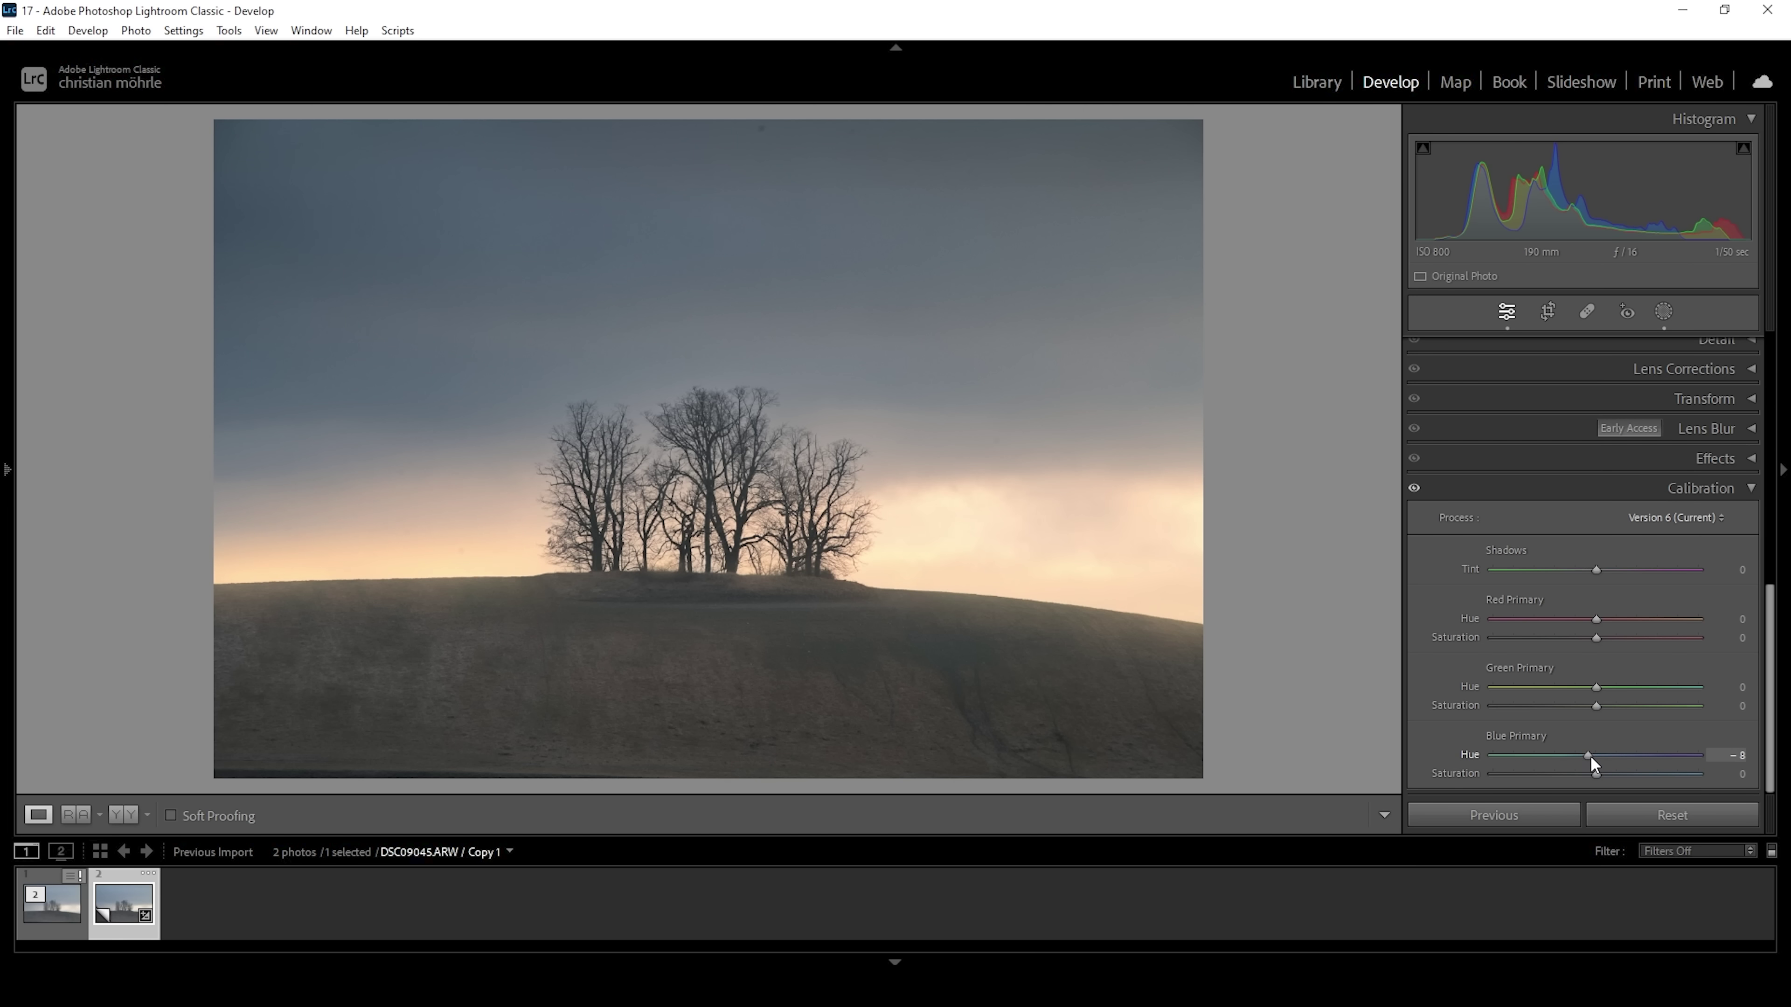
left_click_drag(1597, 774, 1678, 776)
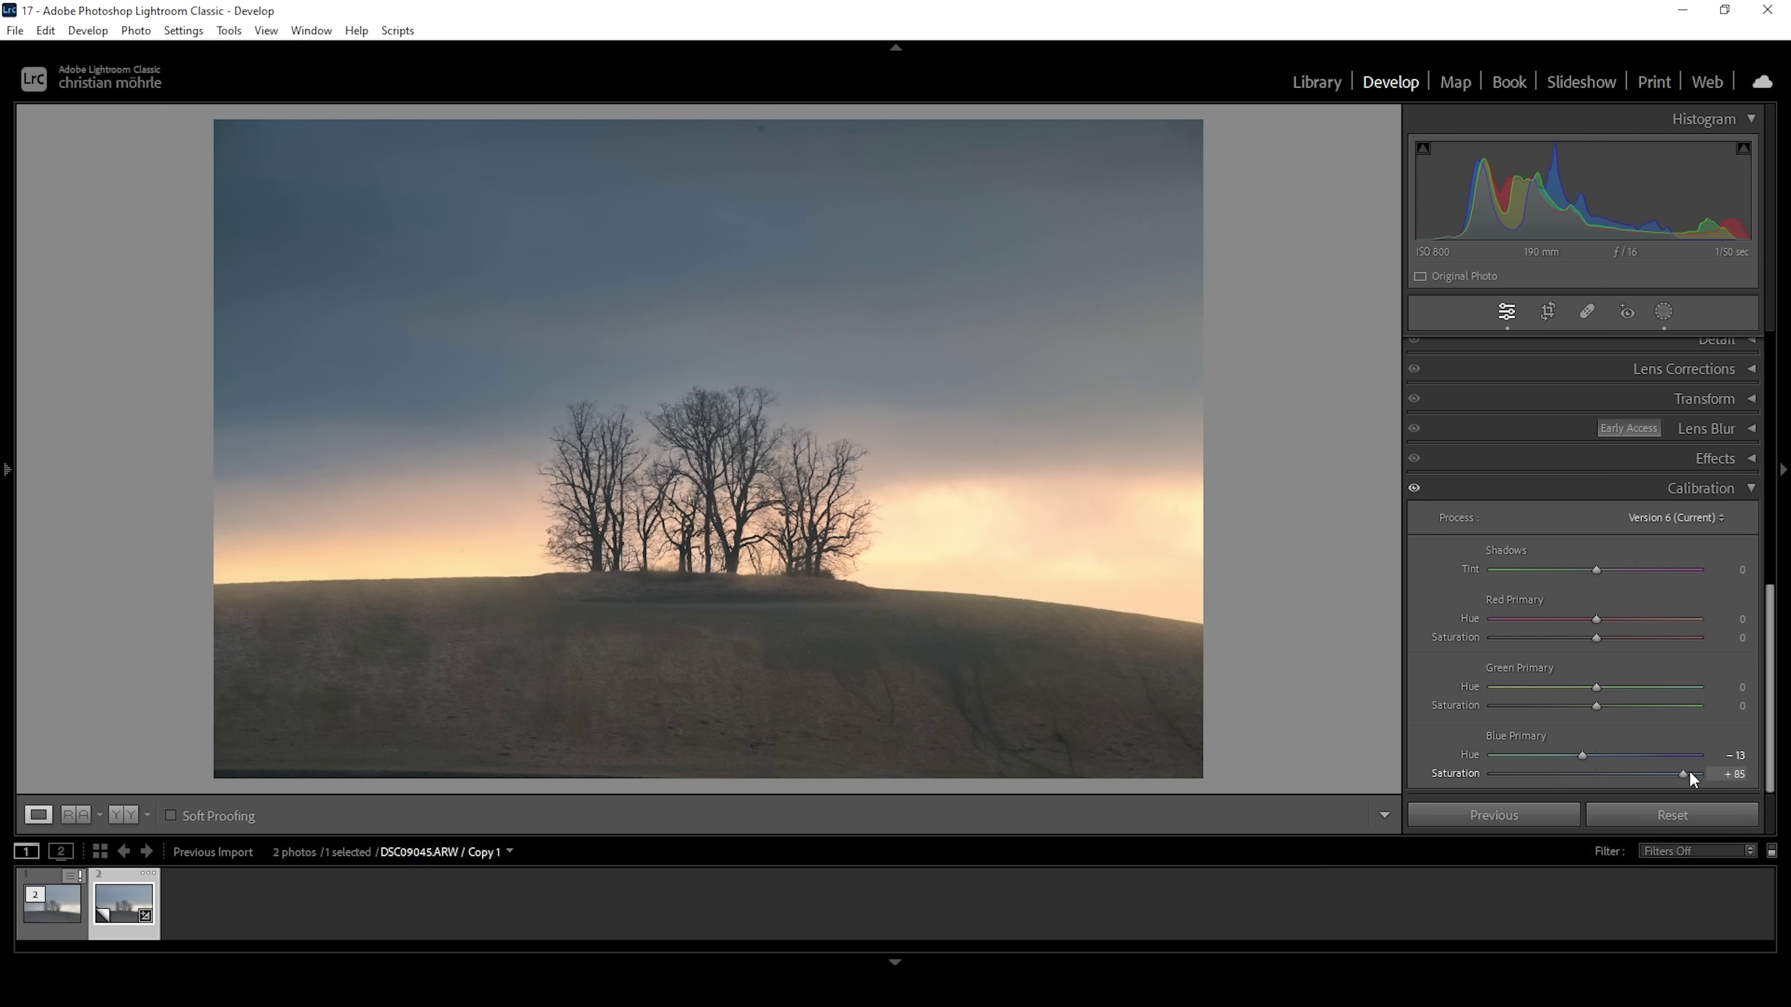
left_click_drag(1688, 769, 1646, 773)
left_click(1754, 489)
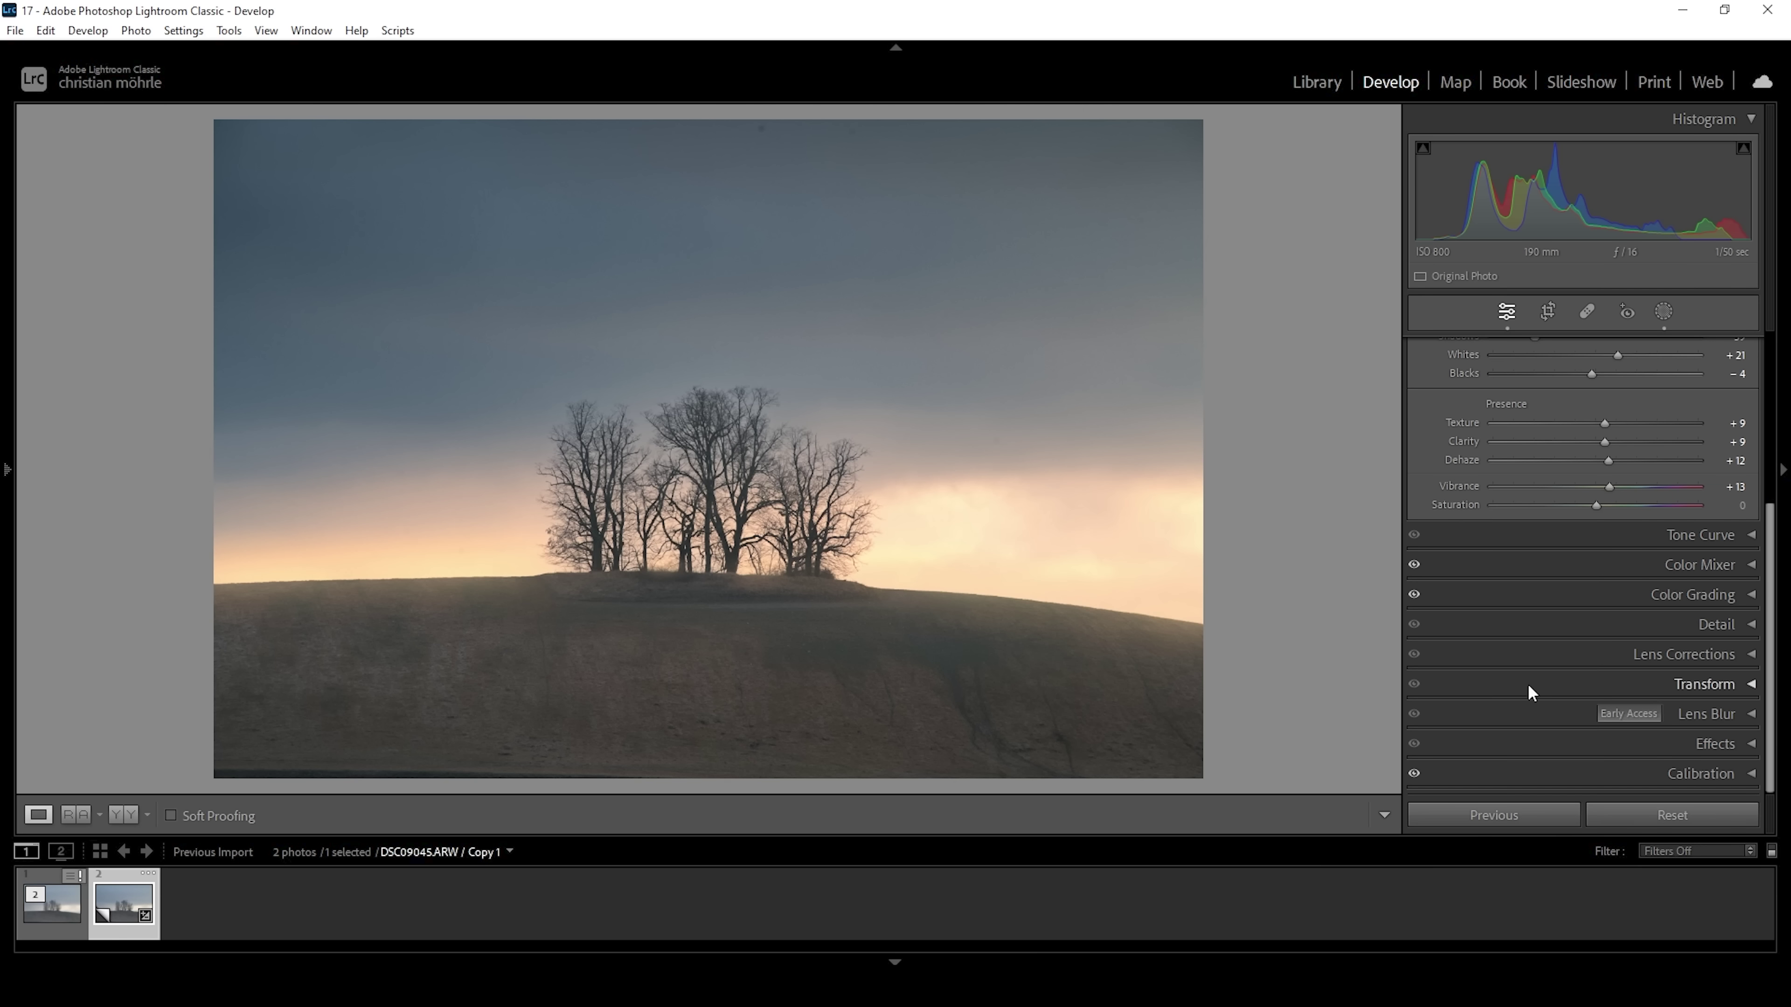
- In the Detail panel, sharpen with Radius 0.5, Detail 100, Masking 69 and Amount 78
left_click(1696, 633)
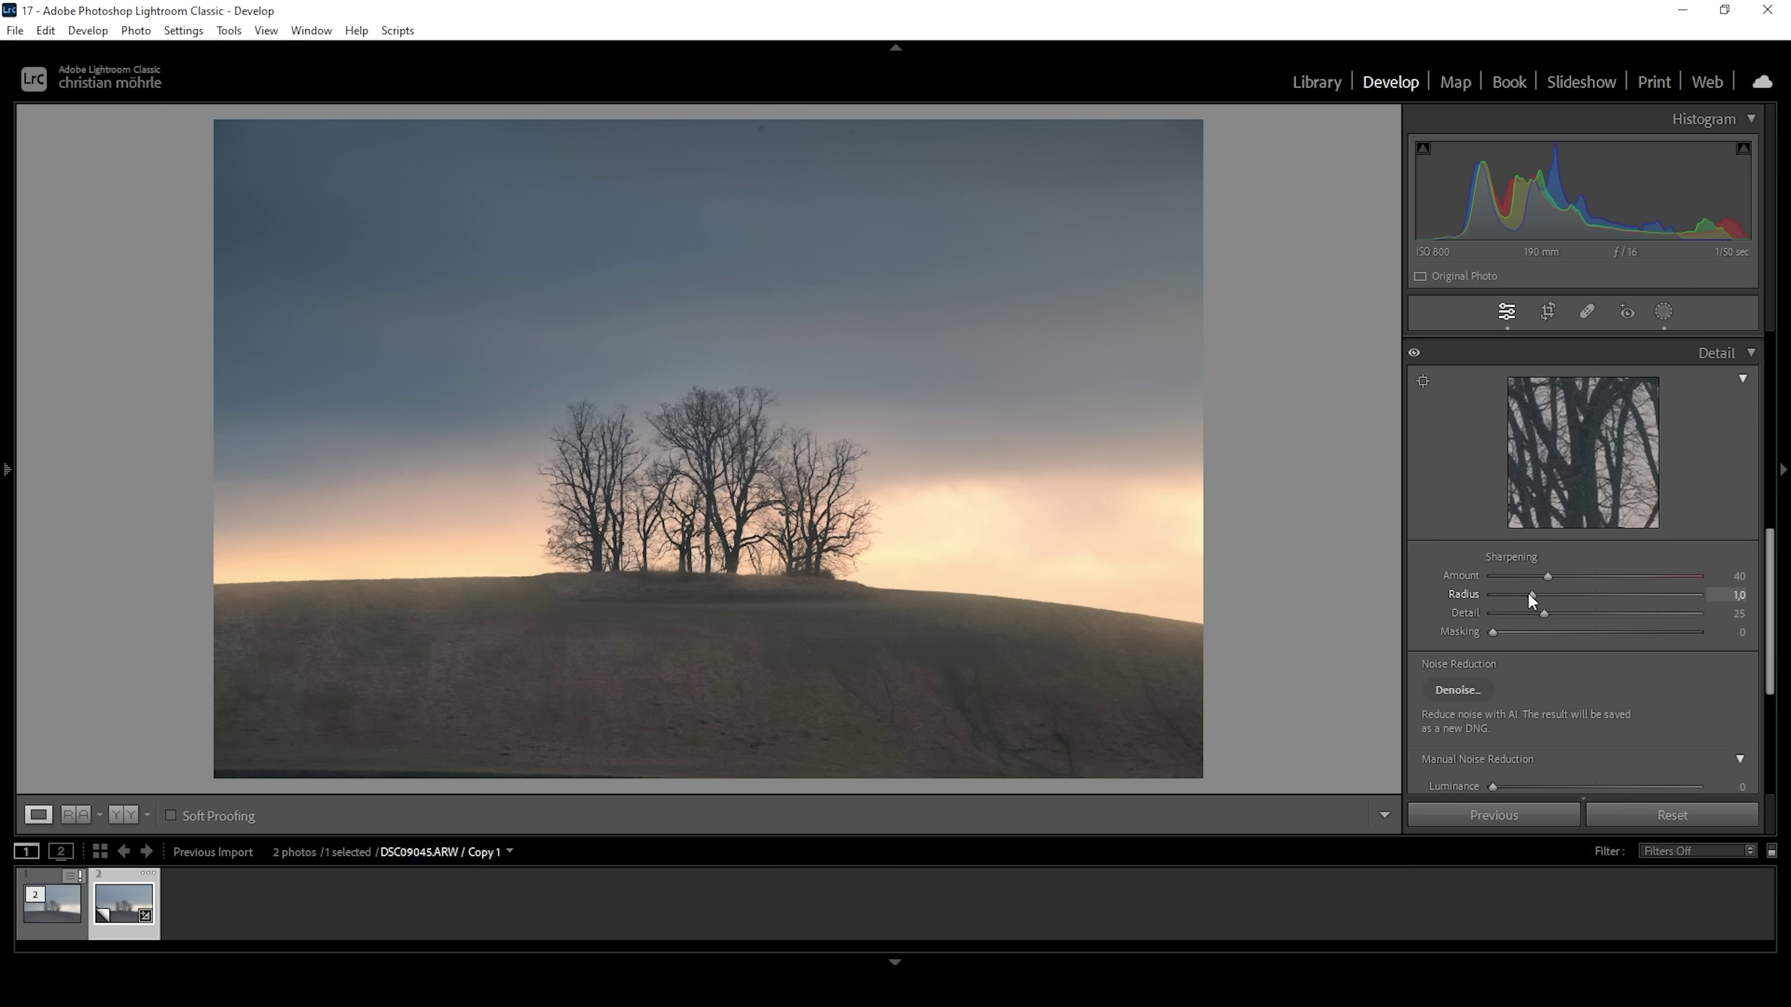
left_click_drag(1528, 592, 1422, 592)
left_click_drag(1567, 620, 1627, 610)
left_click_drag(1502, 629, 1634, 636)
left_click_drag(1548, 575, 1599, 575)
- Heal two sky dust spots with the Heal brush, using Visualize Spots to find them
left_click(1588, 311)
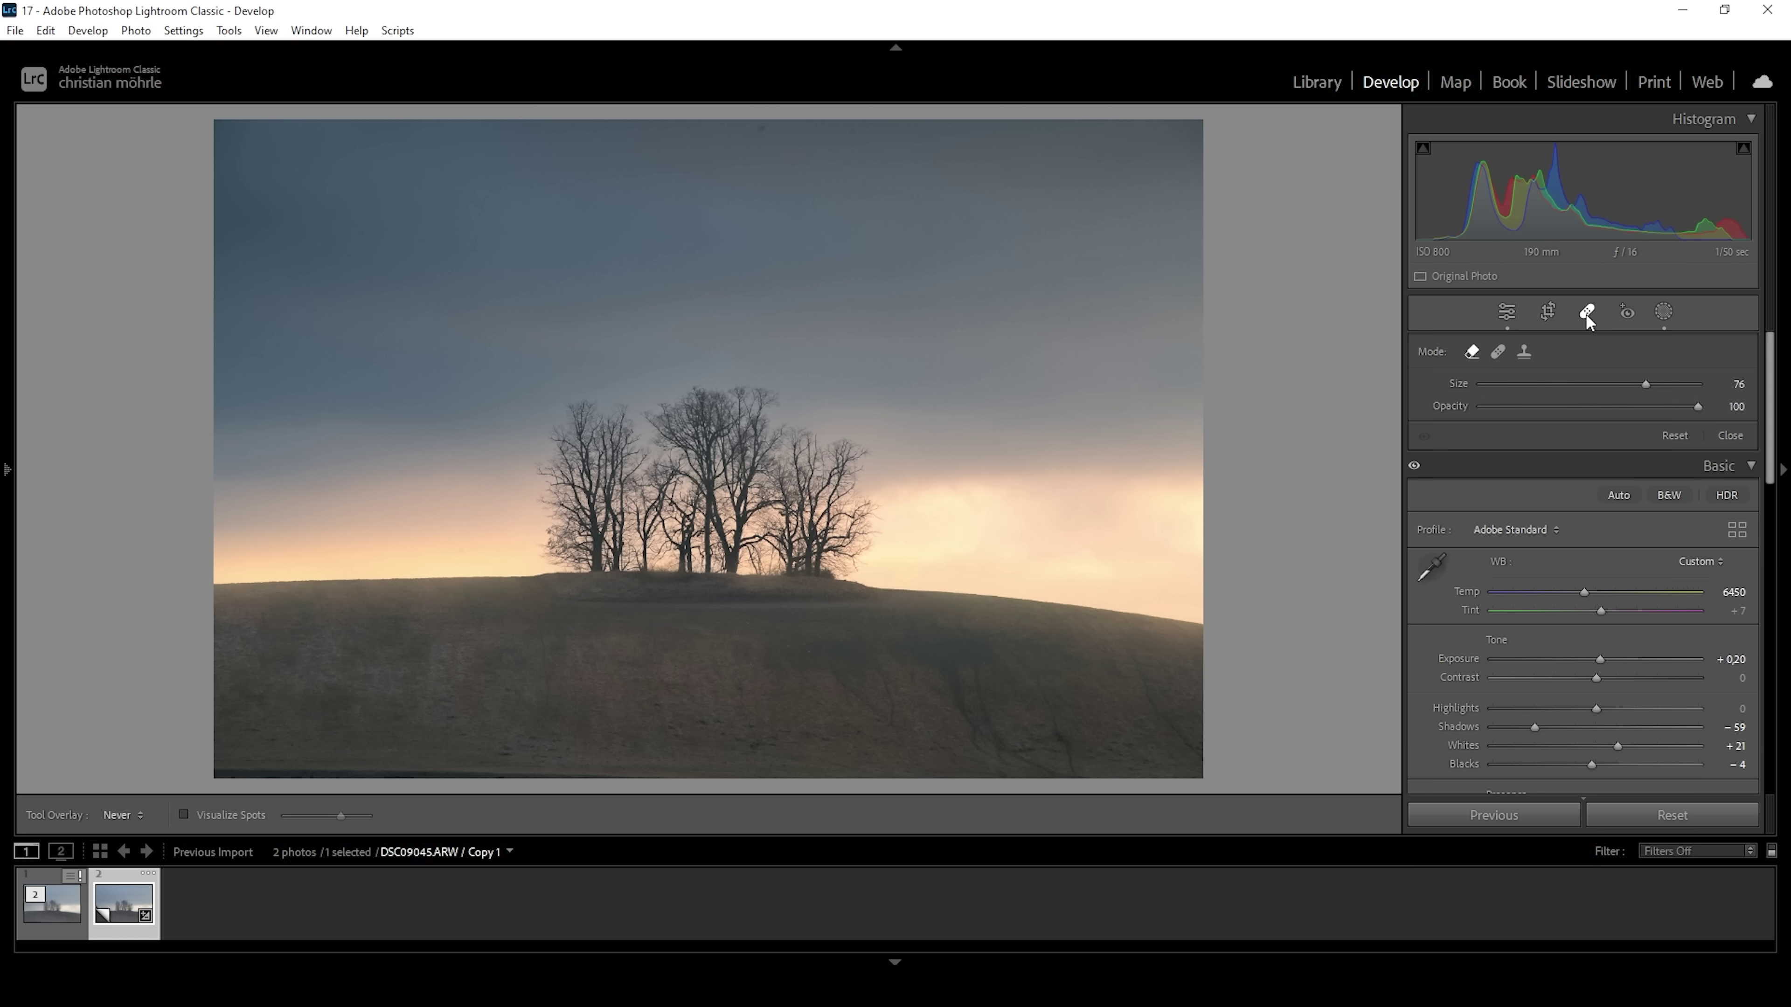
left_click(1496, 352)
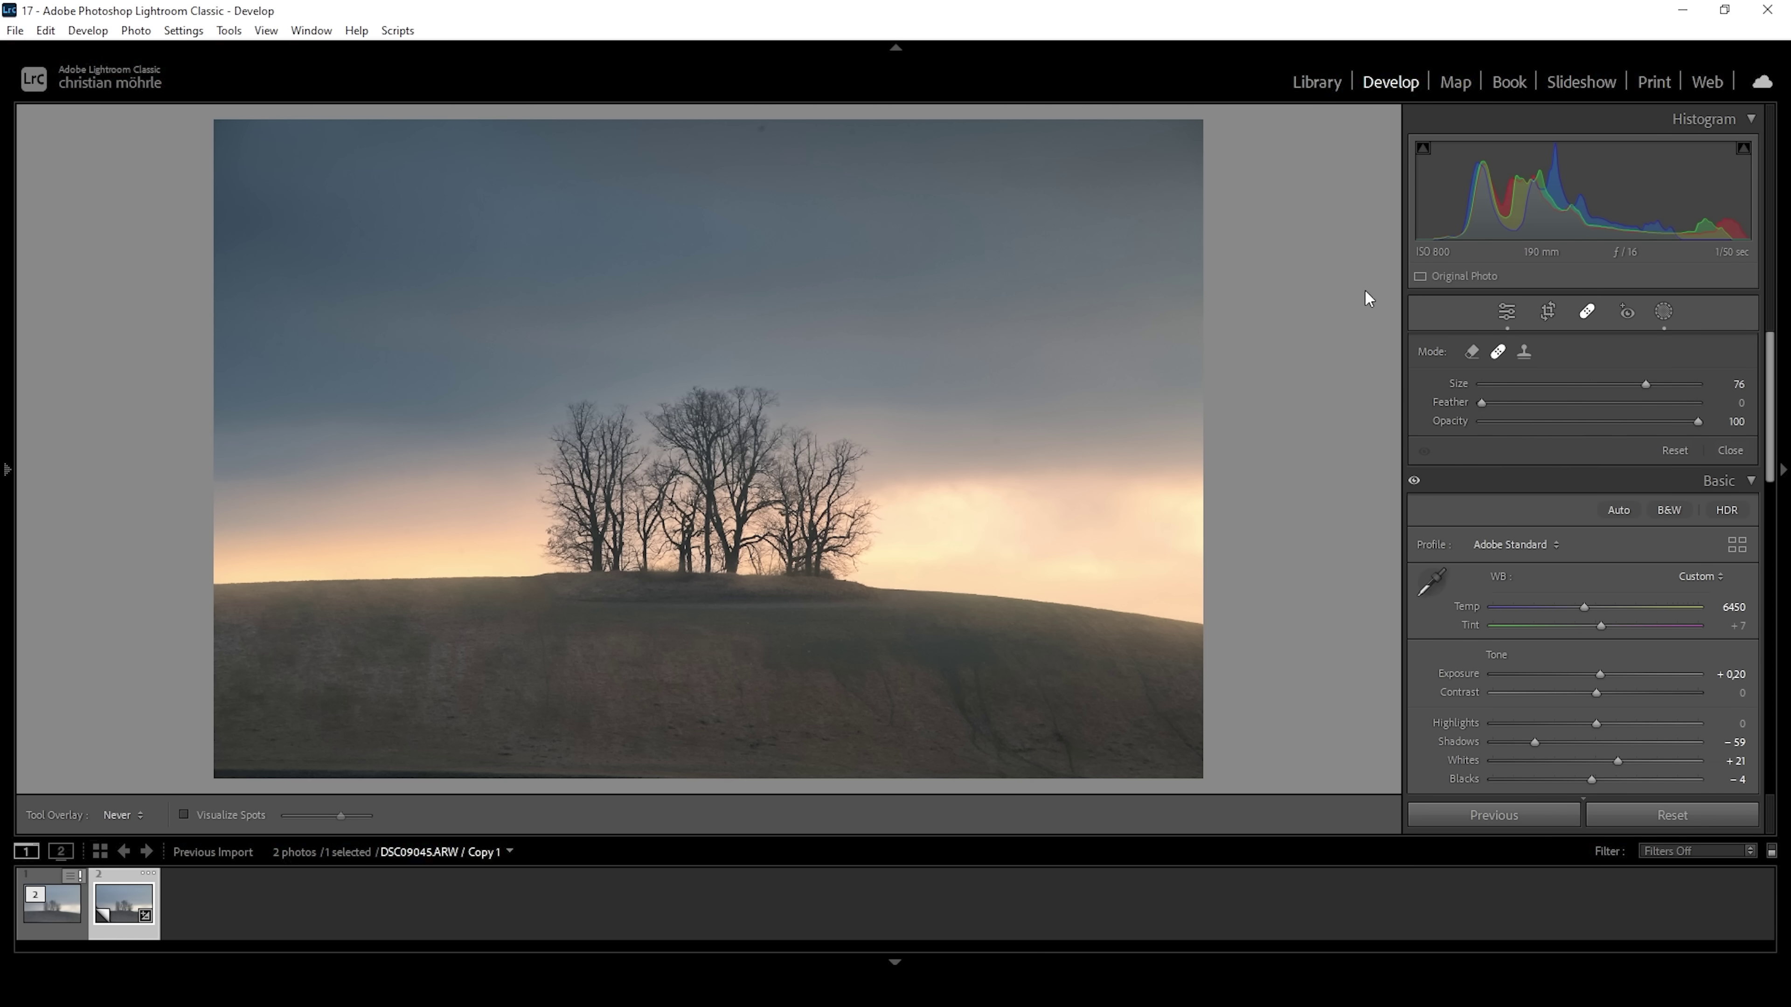
left_click(765, 131)
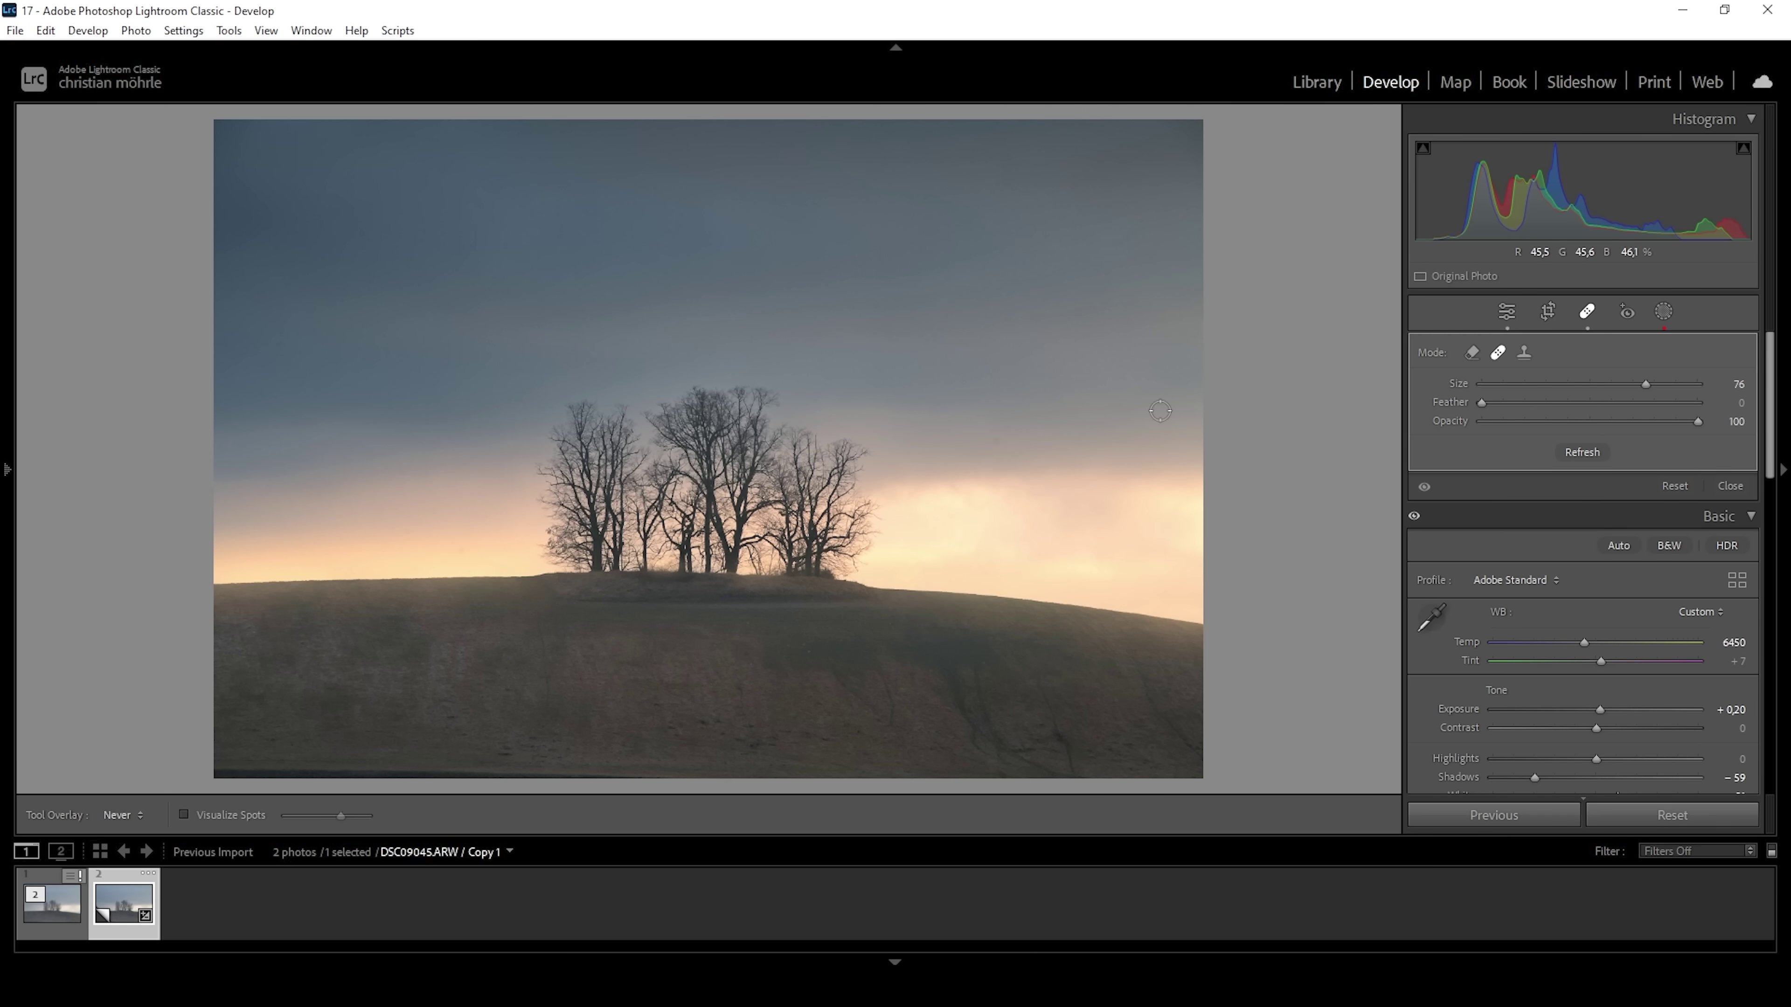
left_click(185, 816)
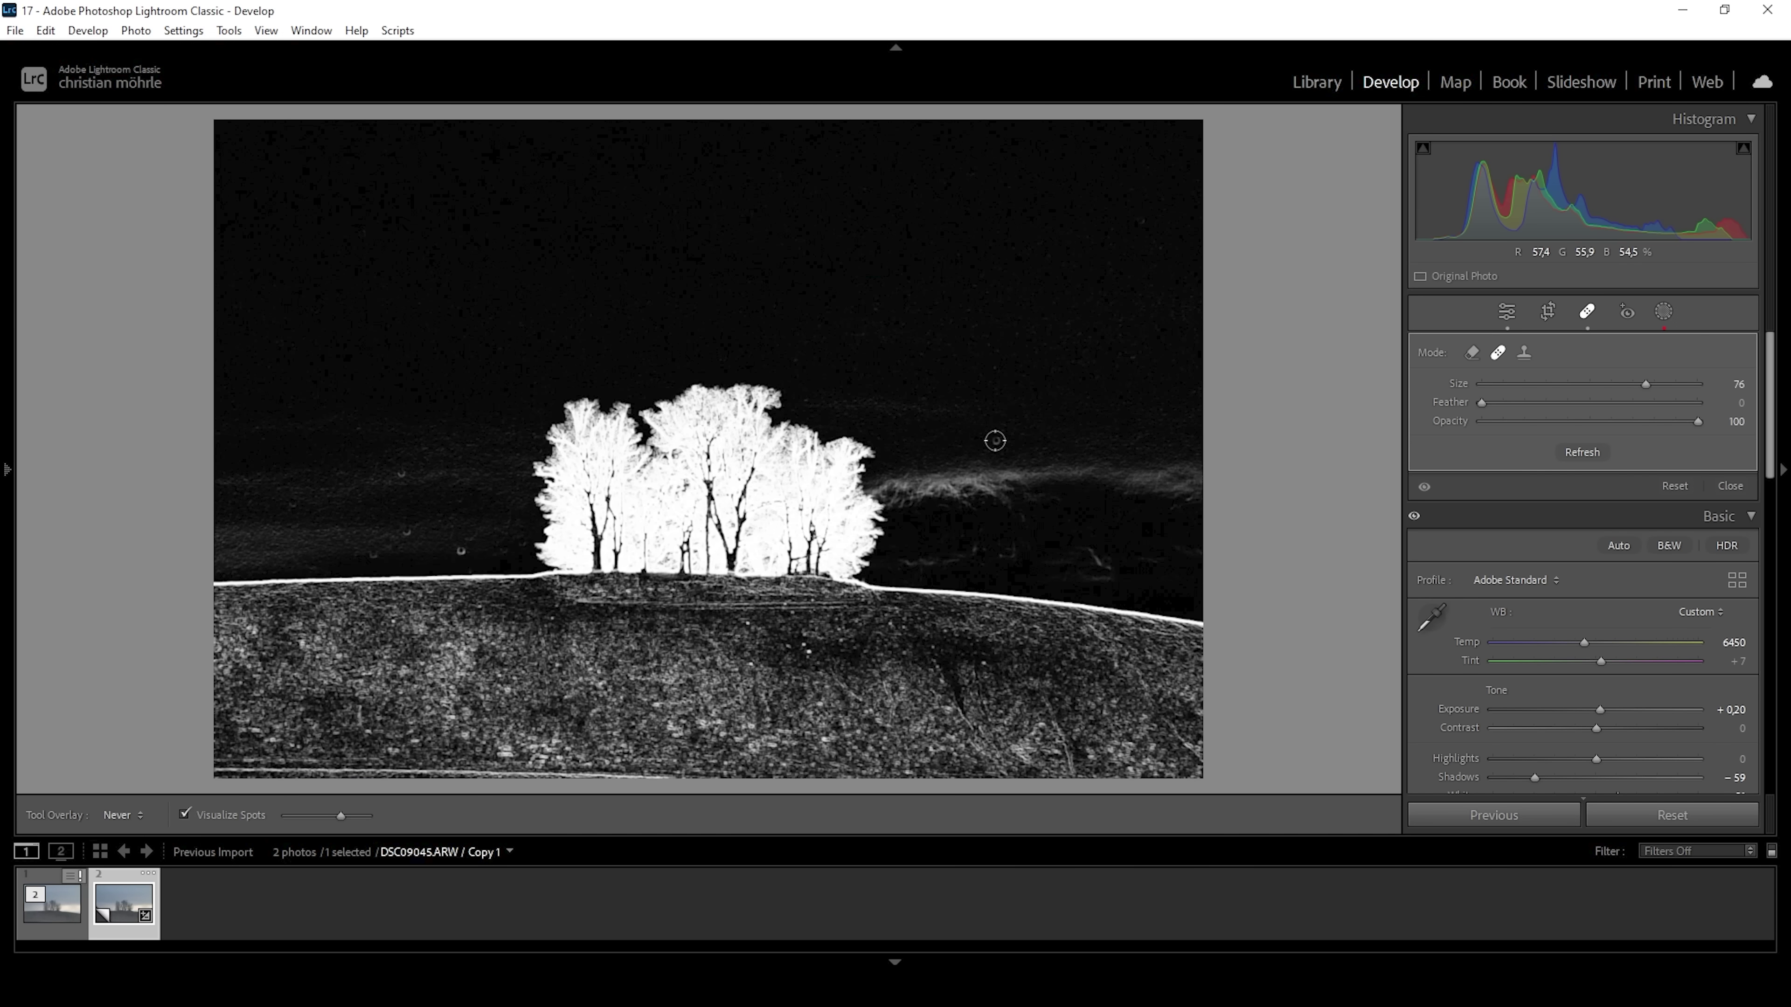
left_click(460, 550)
- Back in normal view, paint a Content-Aware Remove stroke over the bottom-edge strip
key("a")
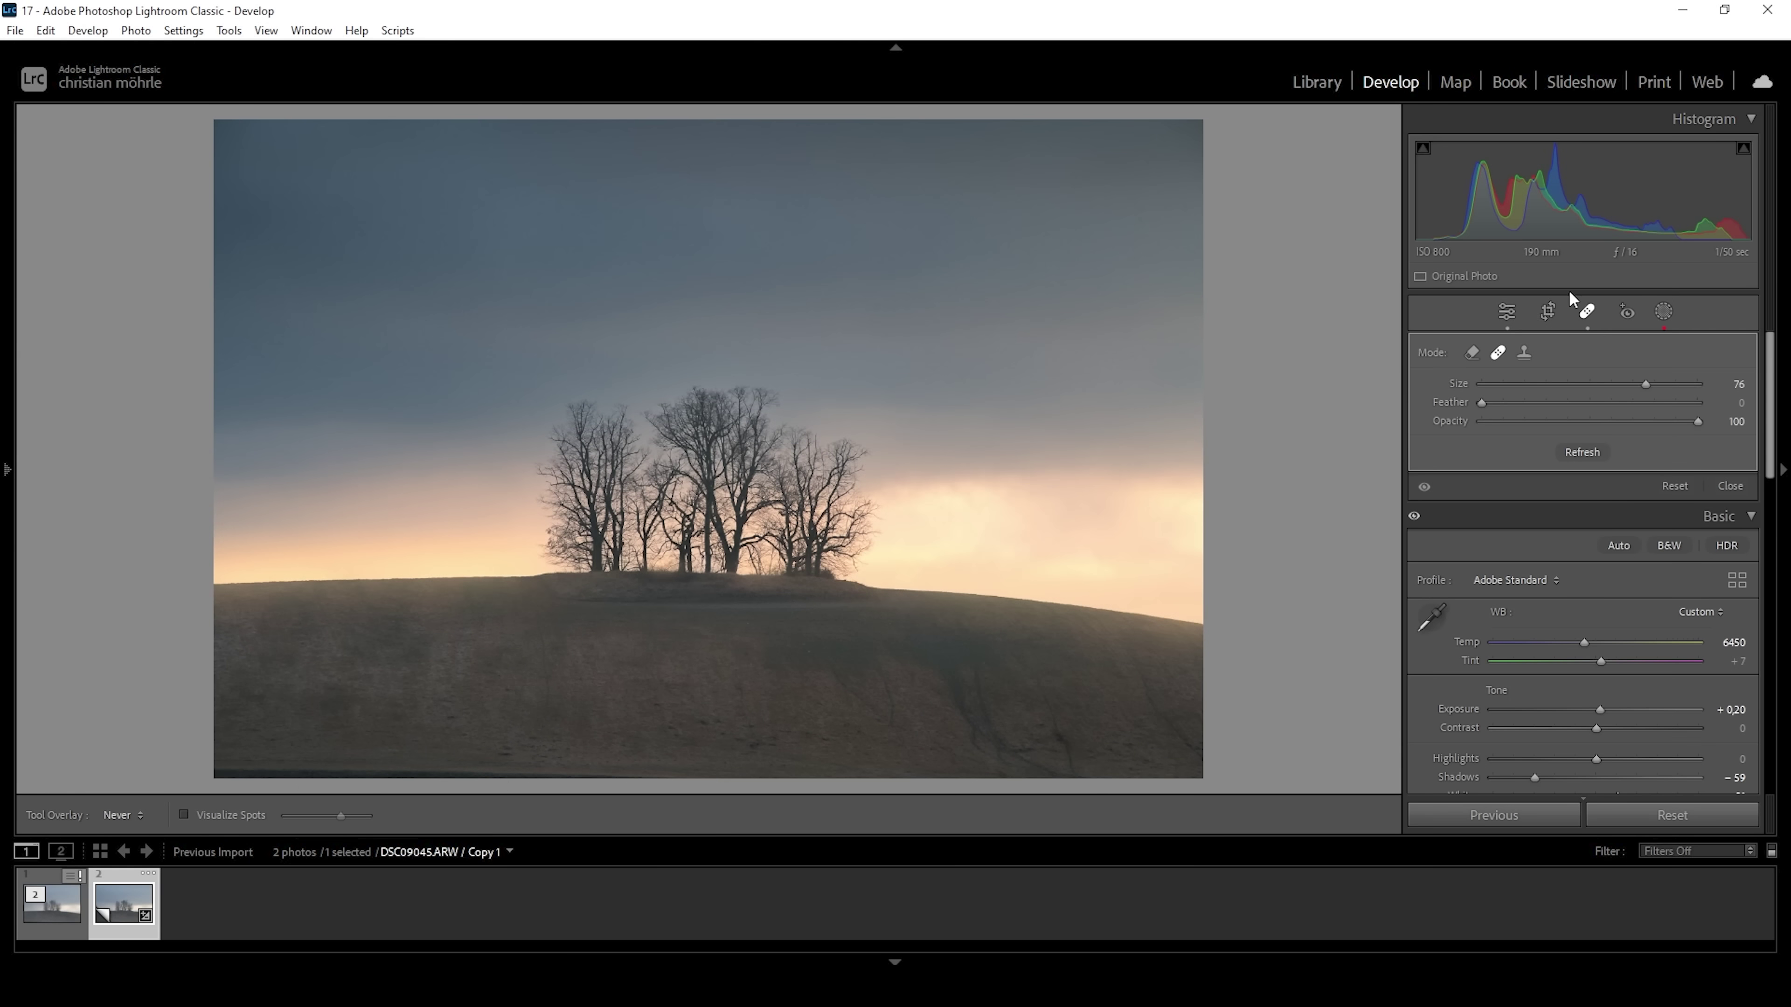
left_click(1473, 352)
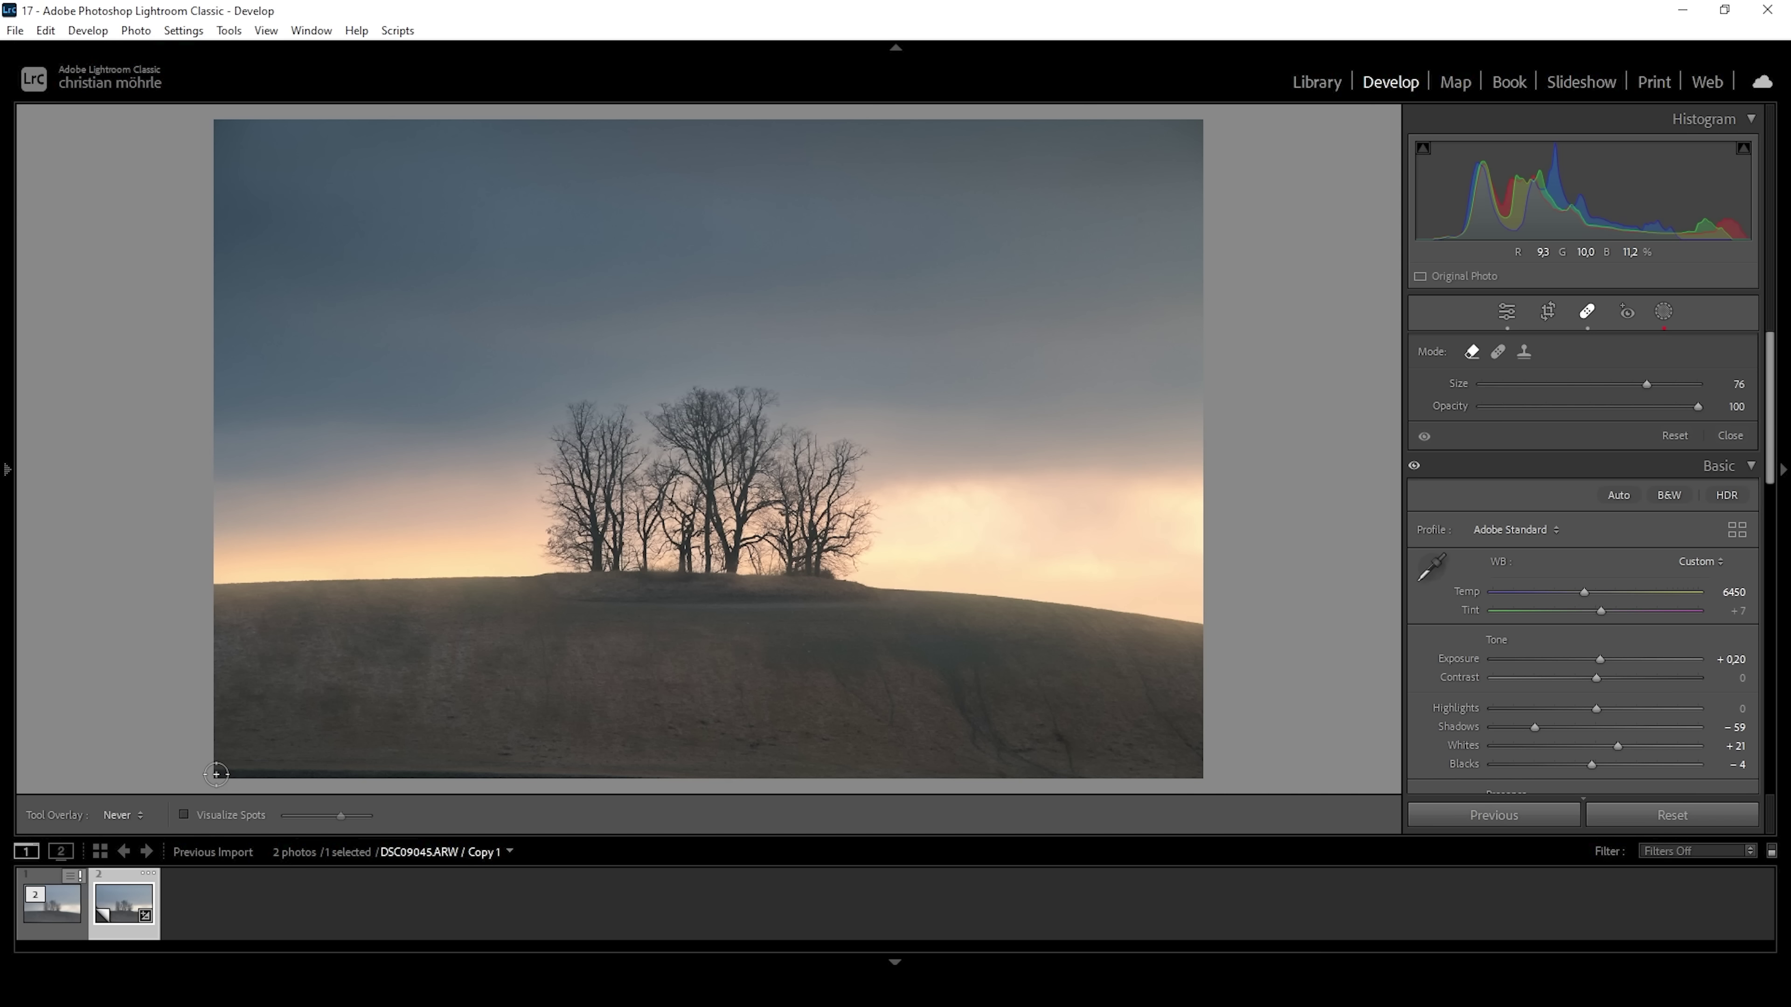
left_click_drag(220, 775, 675, 786)
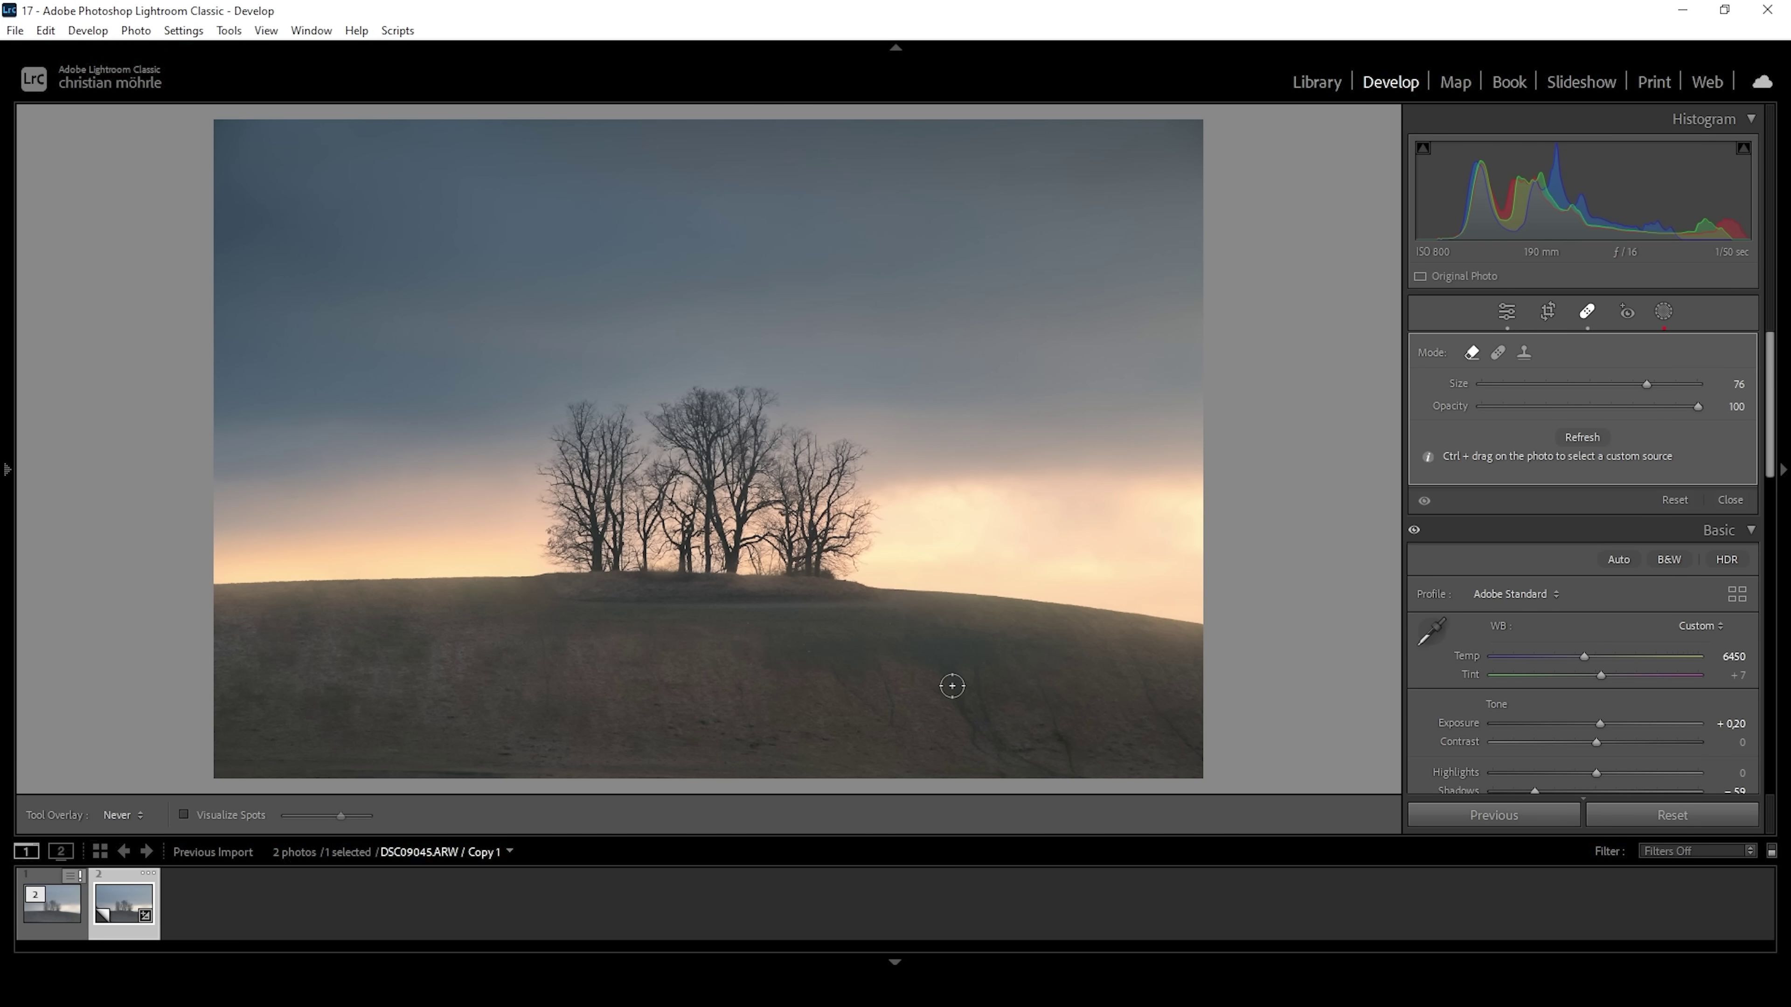